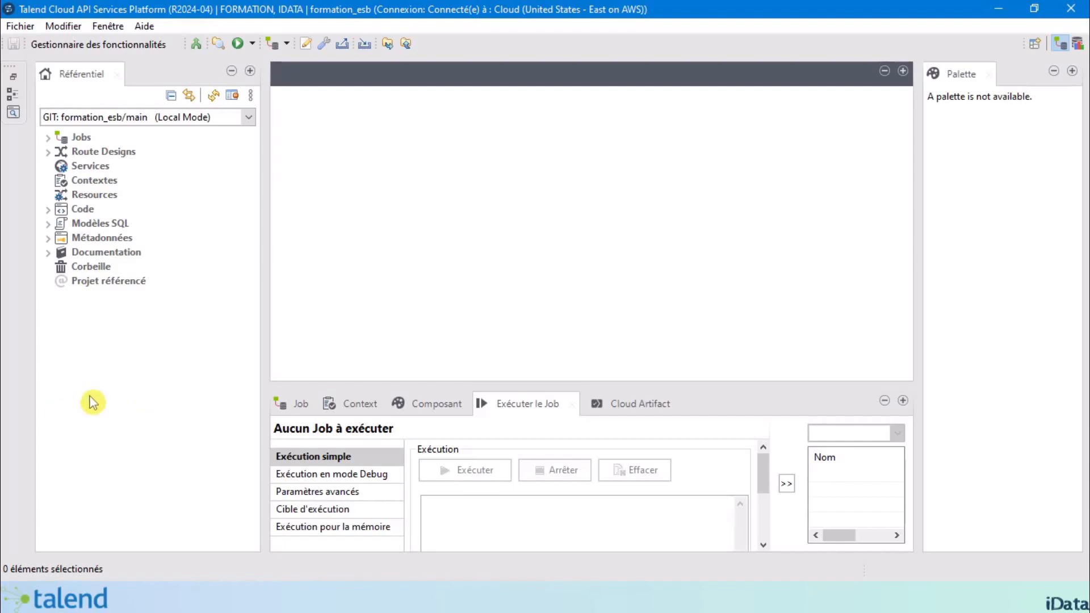
- Examine the Git branch options for formation_esb/main and the folders of Standard jobs in the repository
left_click(174, 118)
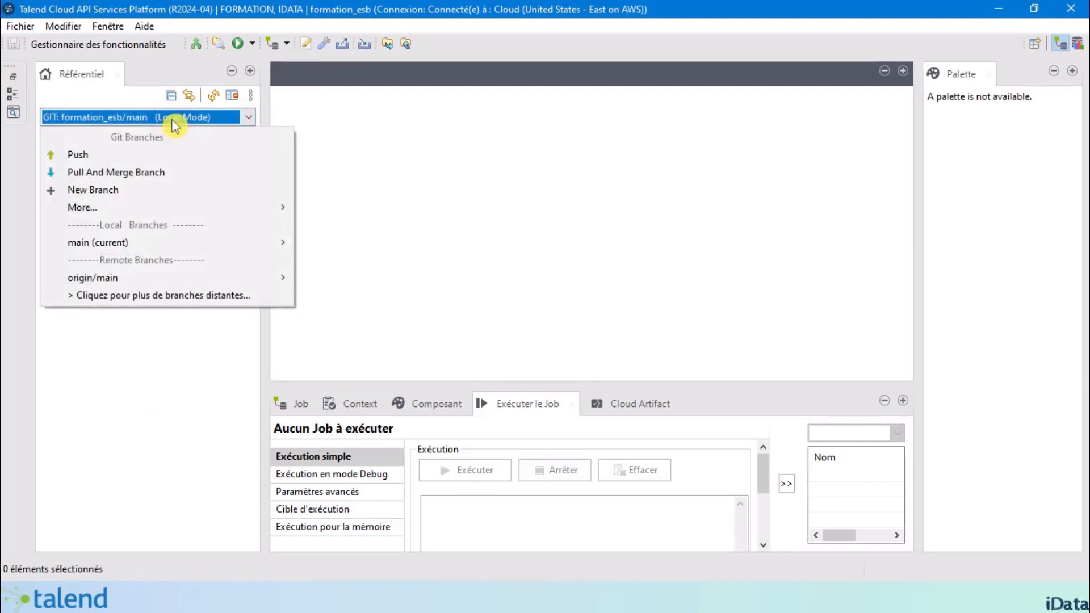
left_click(110, 435)
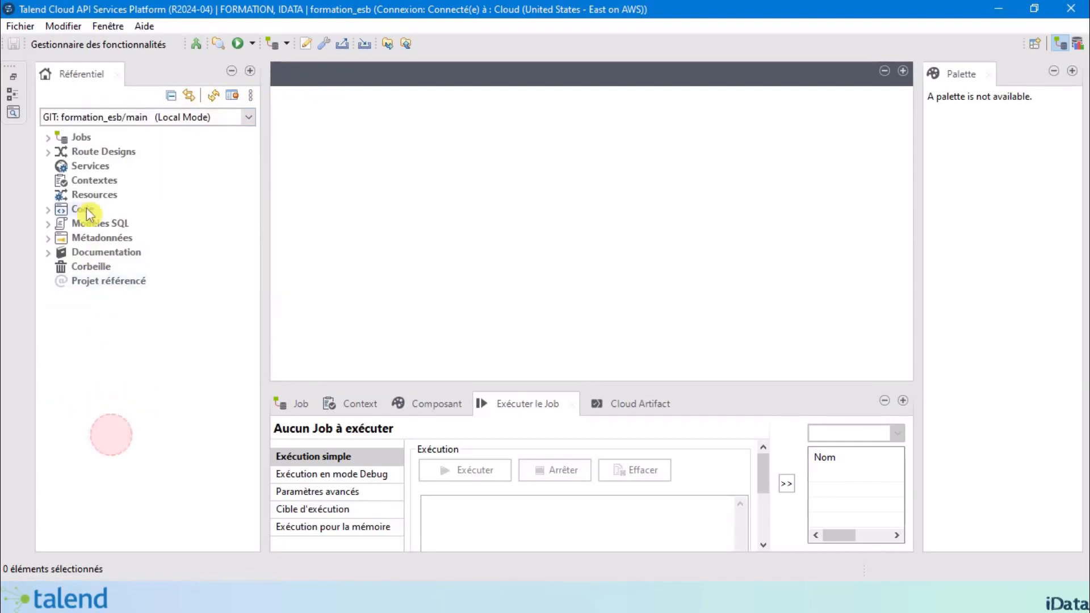
left_click(48, 137)
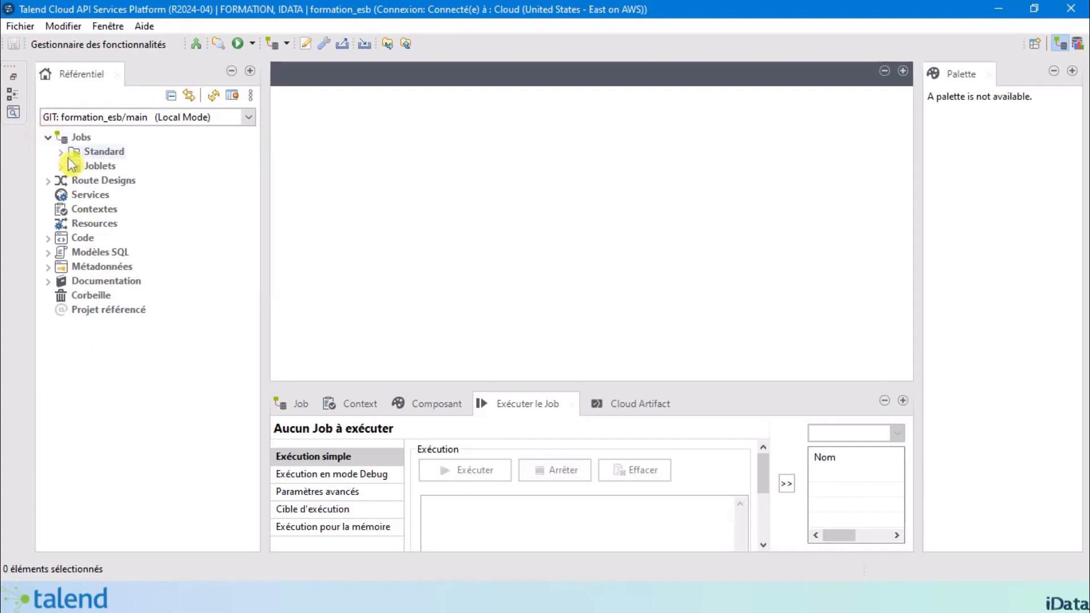
left_click(122, 117)
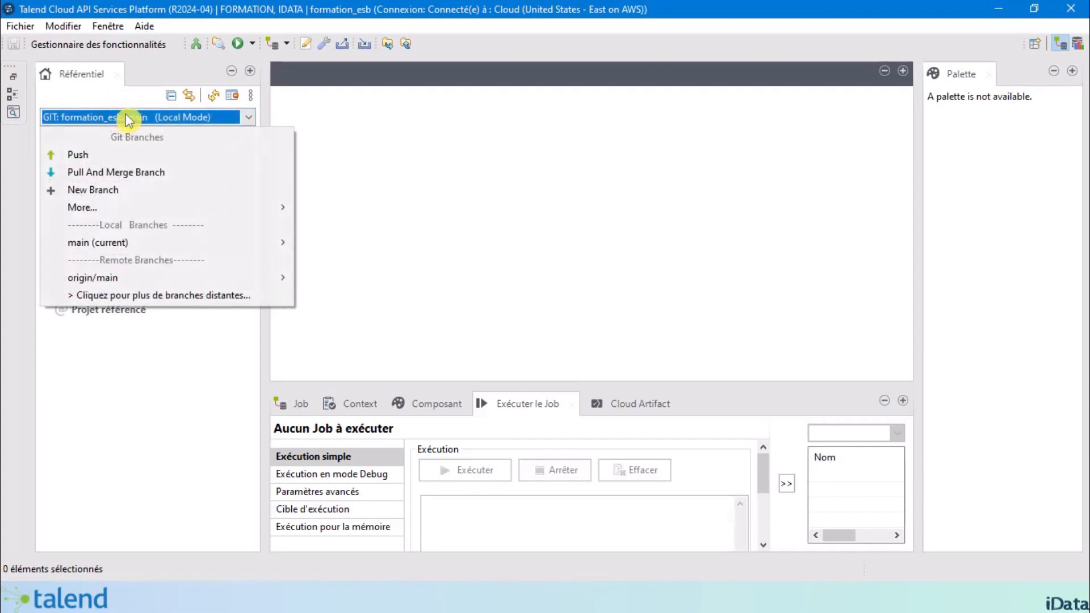
left_click(365, 130)
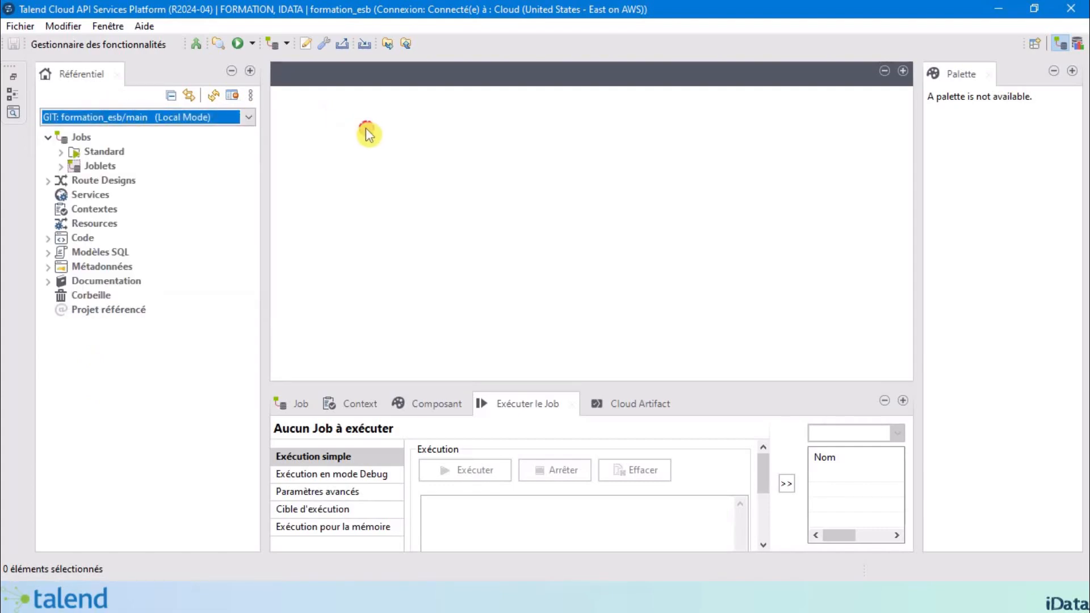
left_click(61, 151)
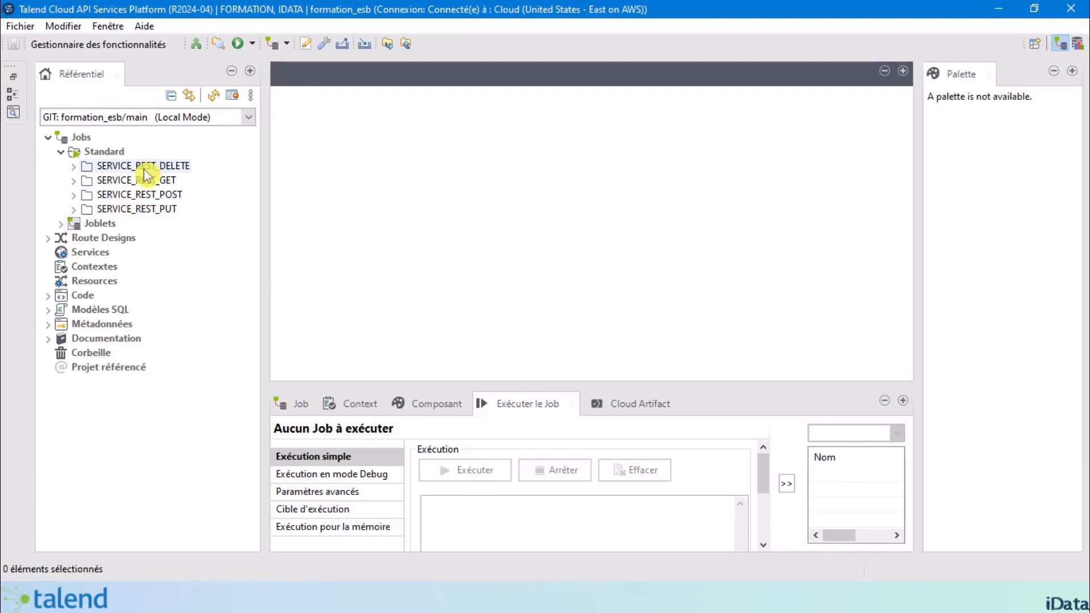
- Create a folder named SECTION_6 under Routes in Route Designs and expand Routes to show it
left_click(50, 239)
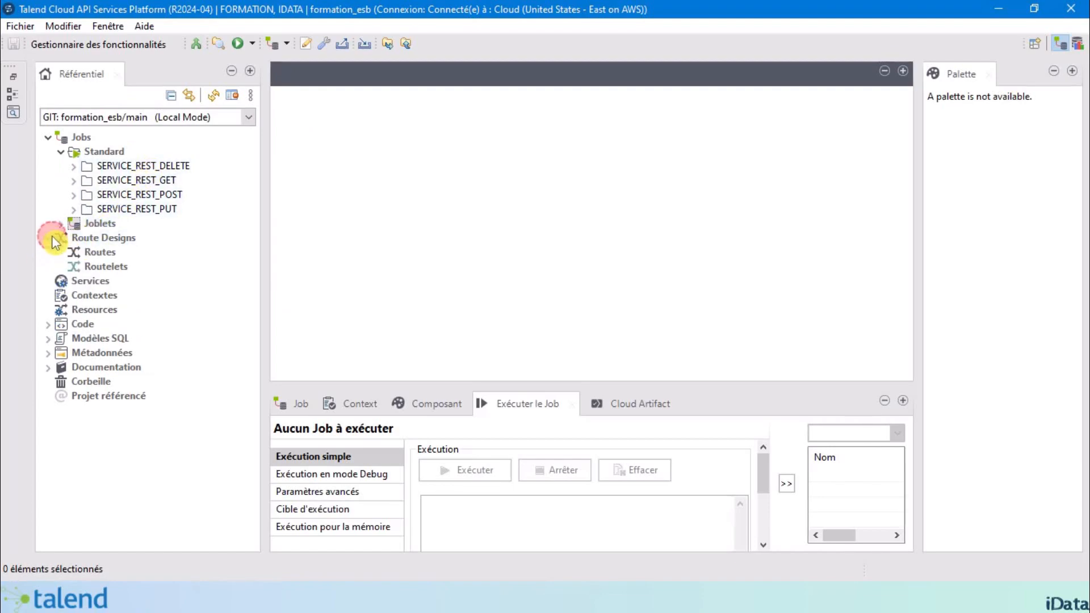
left_click(102, 238)
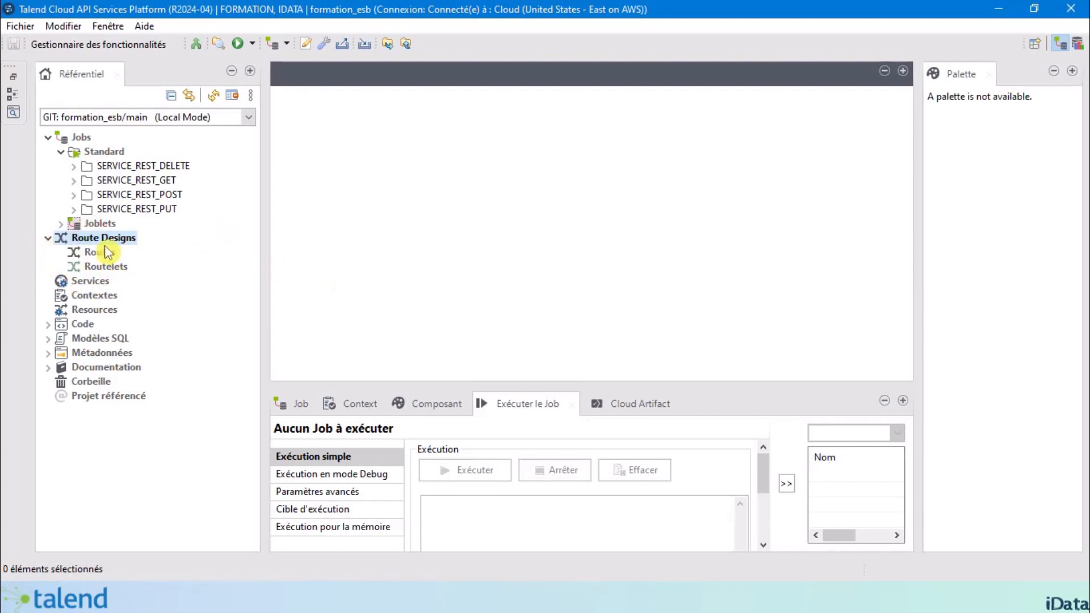
left_click(99, 239)
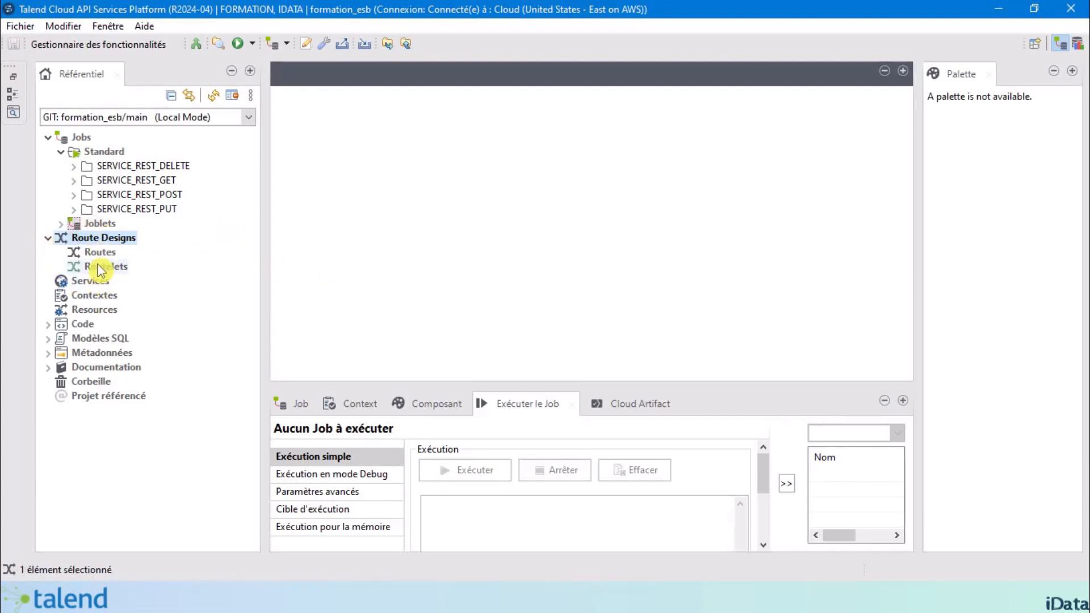
left_click(104, 253)
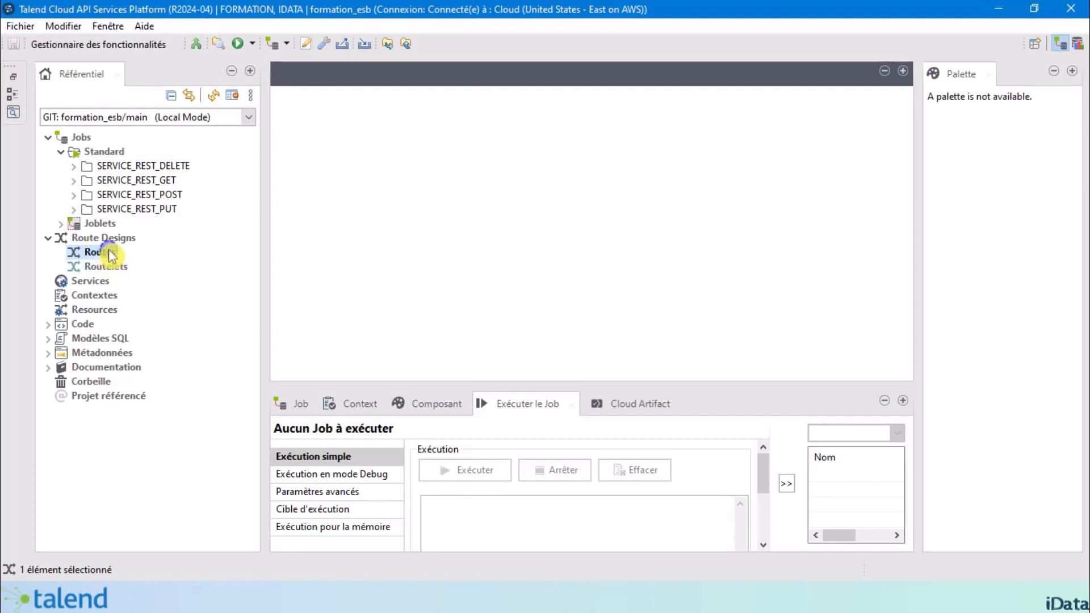
right_click(110, 256)
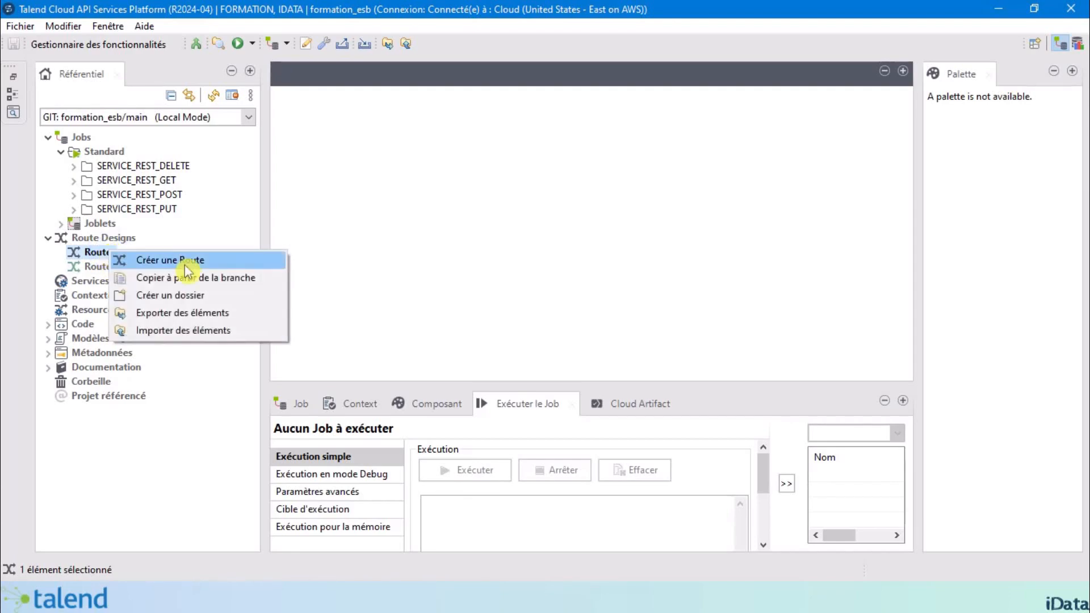
left_click(227, 295)
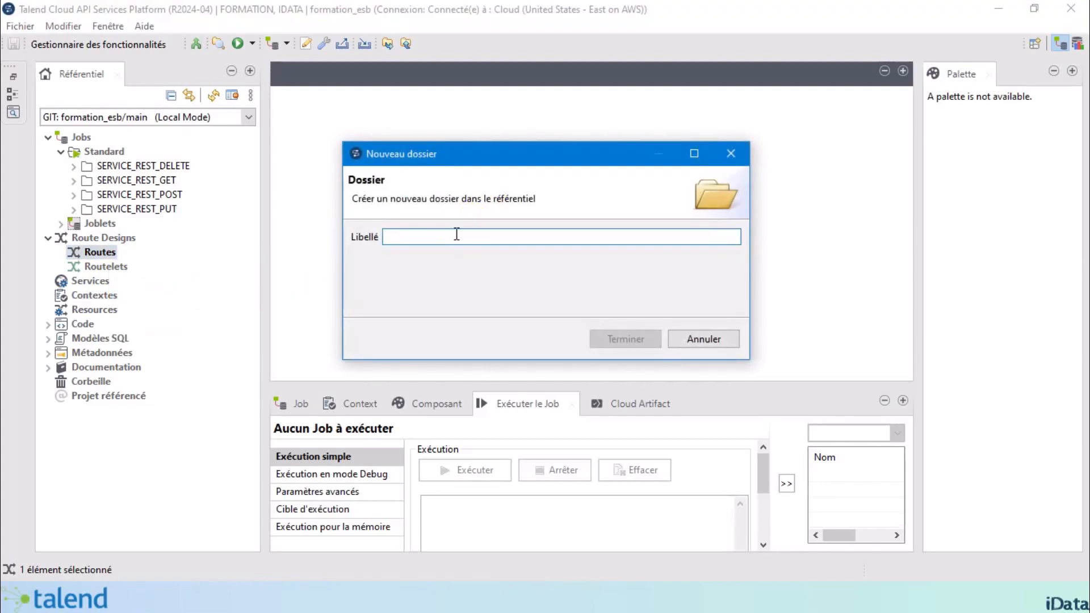
type("SECTION_6")
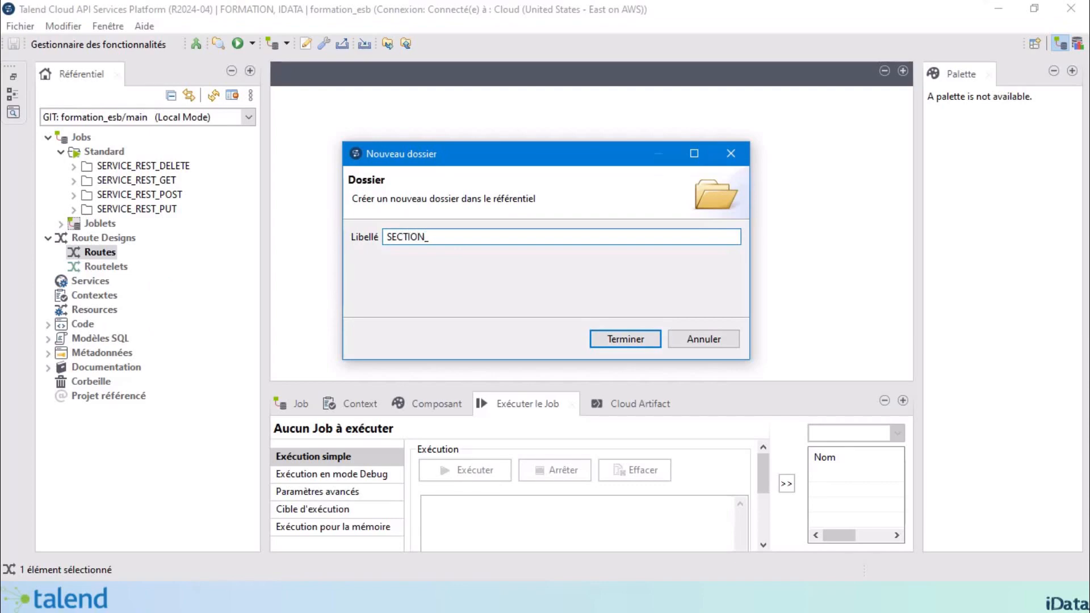
left_click(621, 342)
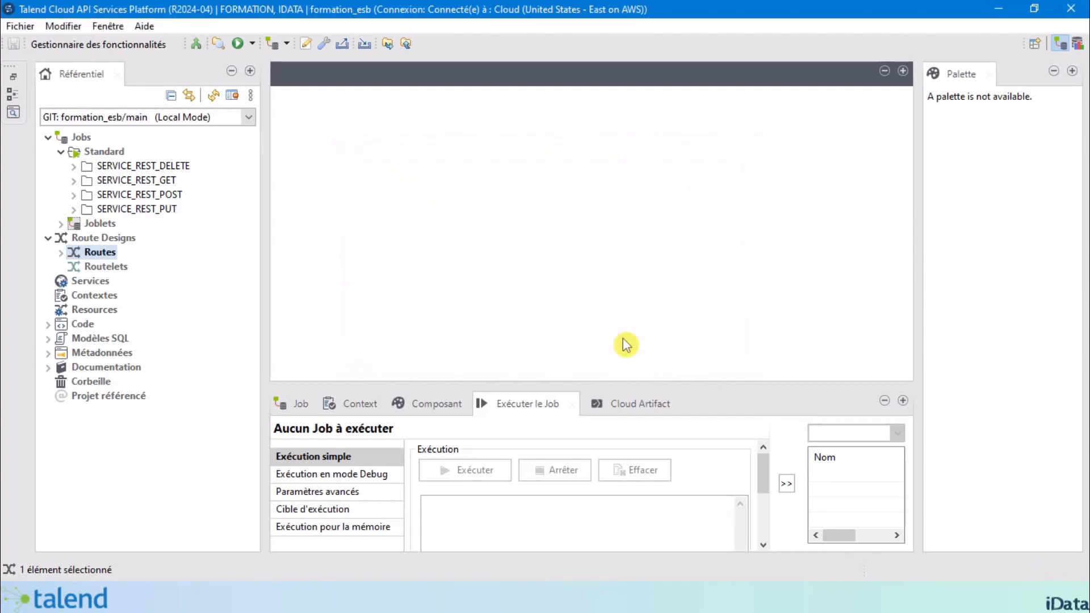
left_click(60, 252)
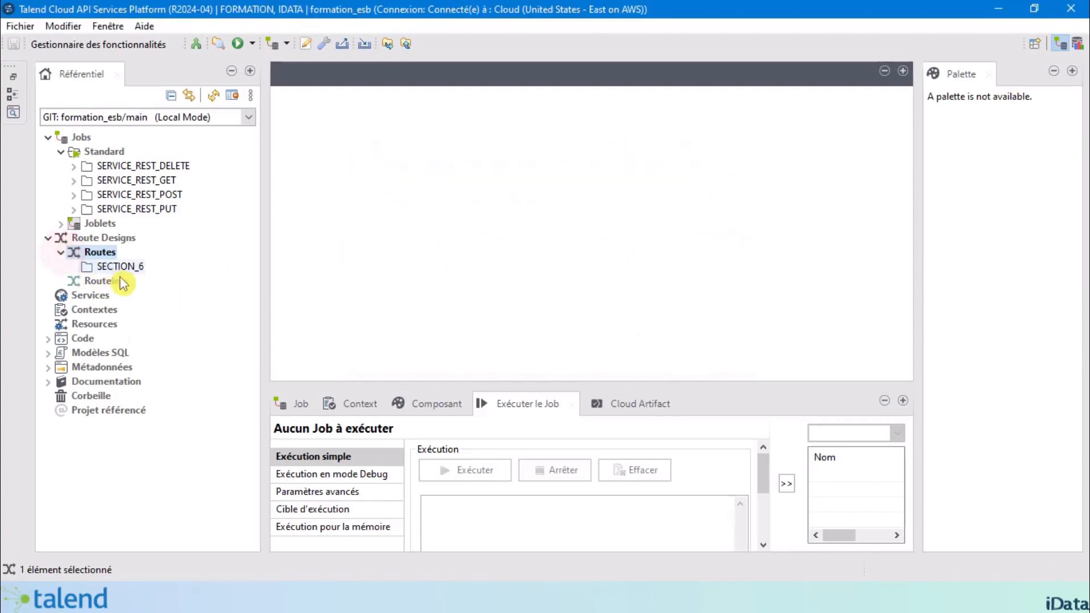
- Create a route named rReadFile in the SECTION_6 folder
left_click(130, 267)
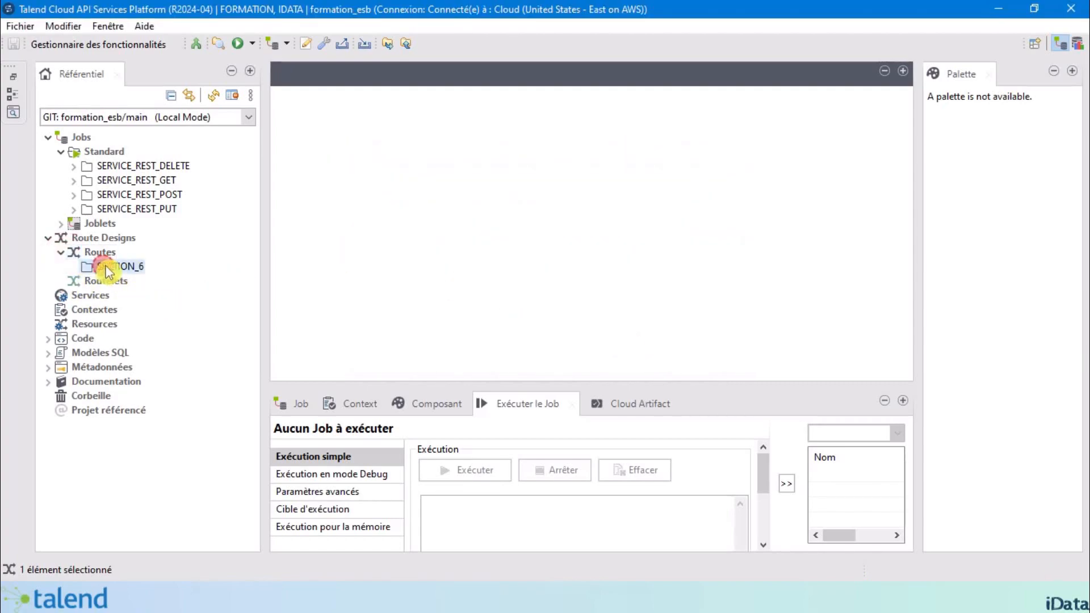
right_click(138, 269)
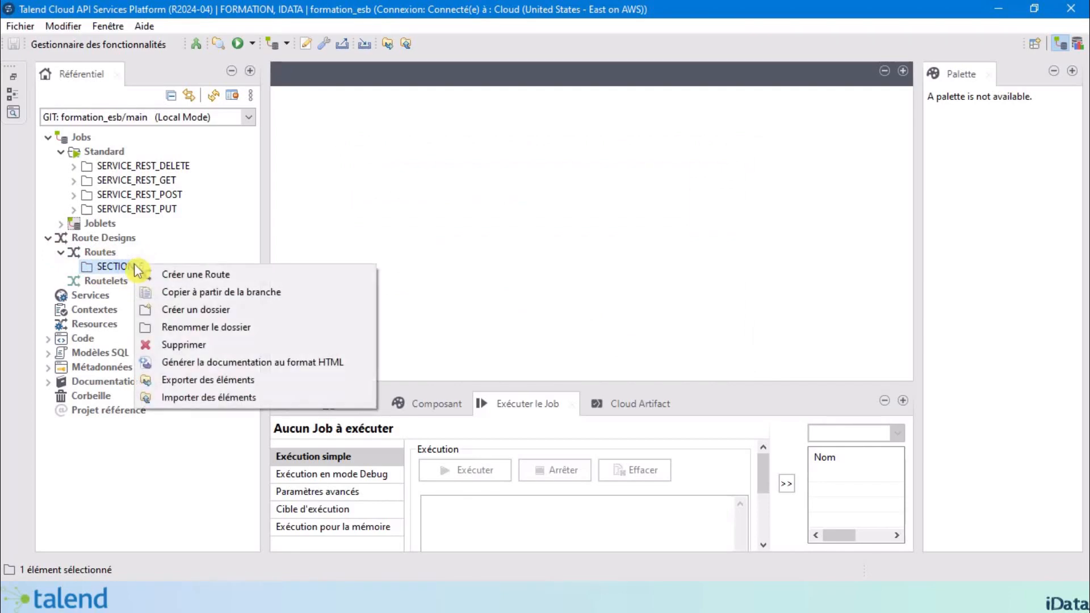
left_click(251, 277)
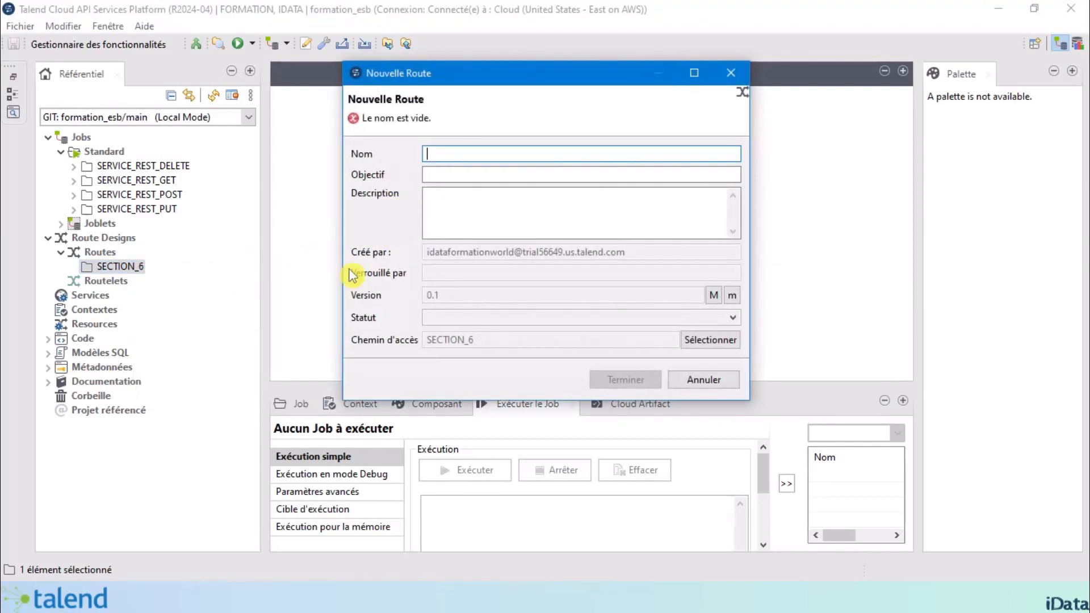
type("rReadFile")
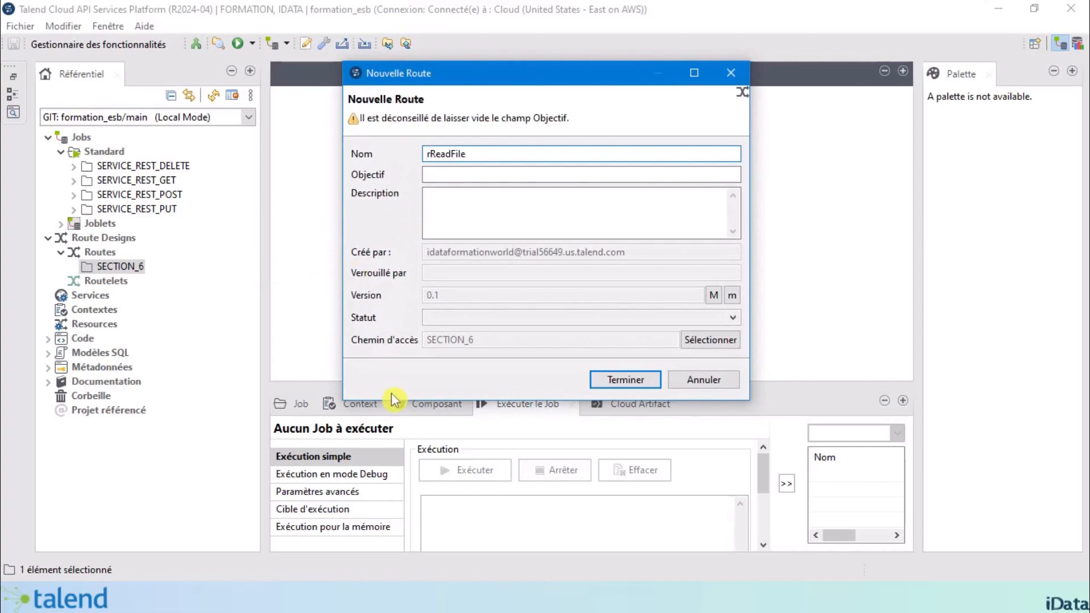
left_click(636, 382)
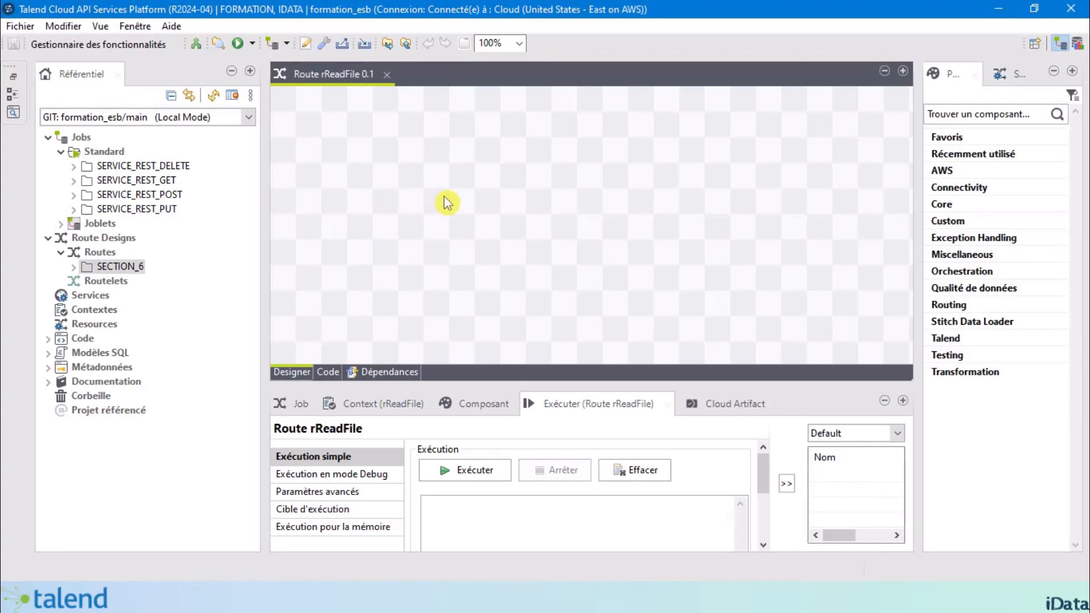
- Widen the component palette and search it for cfile
type("cfil")
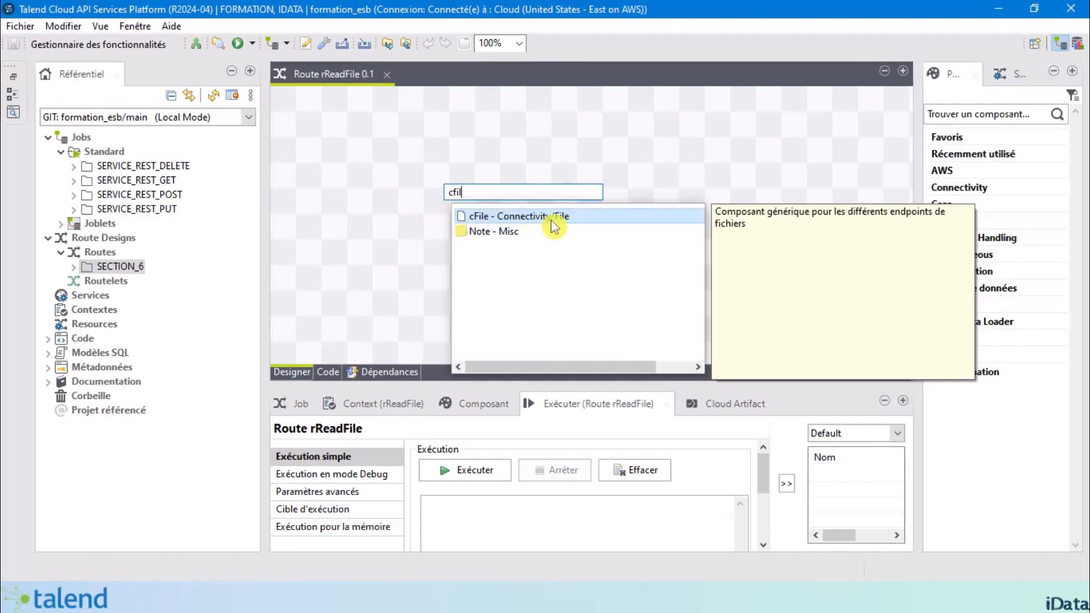
left_click(627, 173)
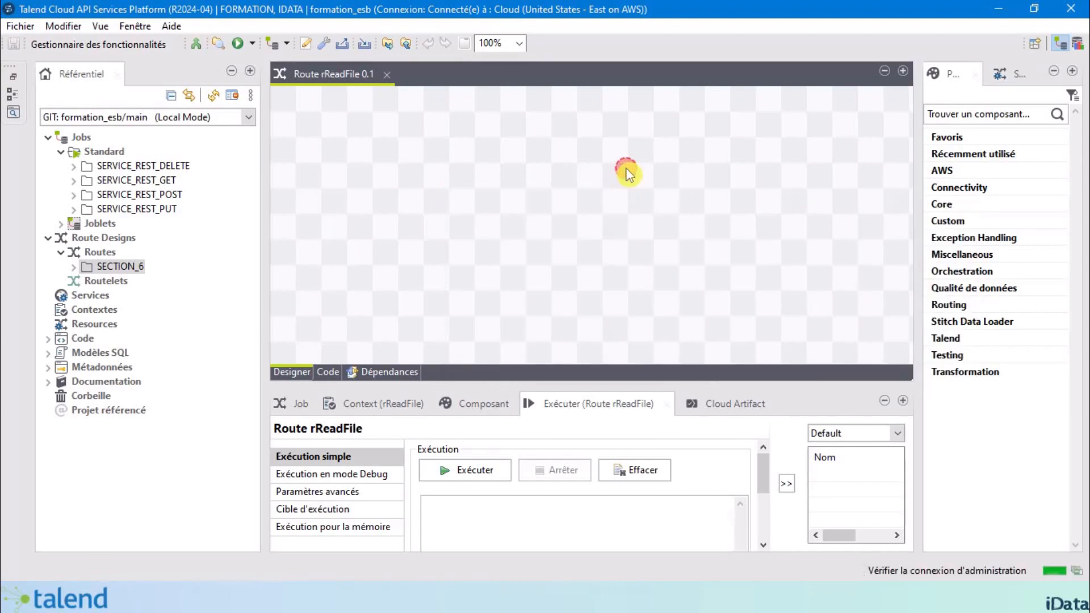
left_click(972, 115)
left_click_drag(917, 158, 850, 163)
type("cfile")
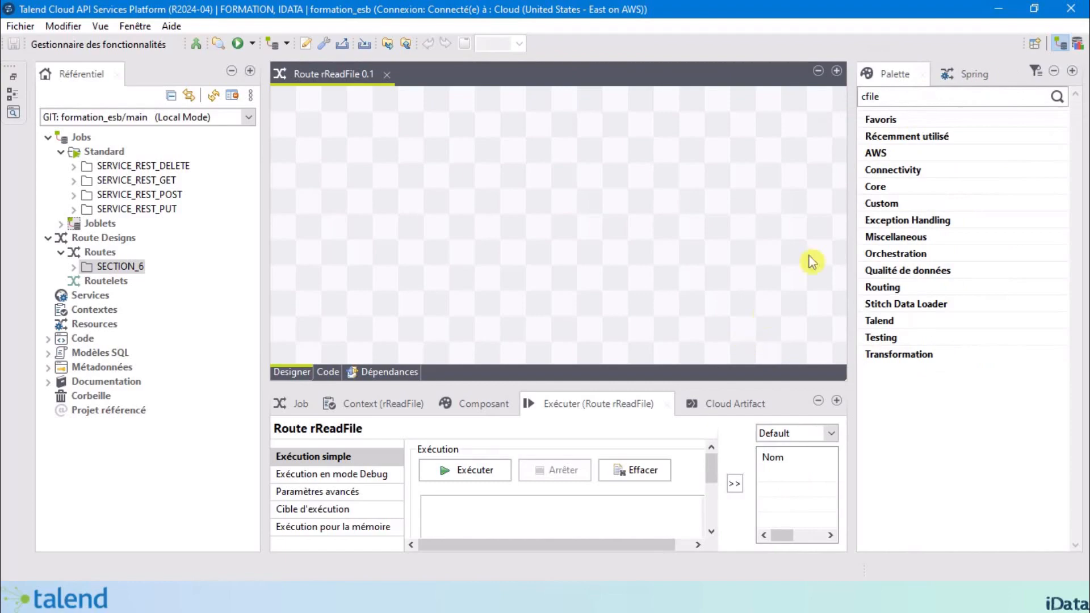
key("Return")
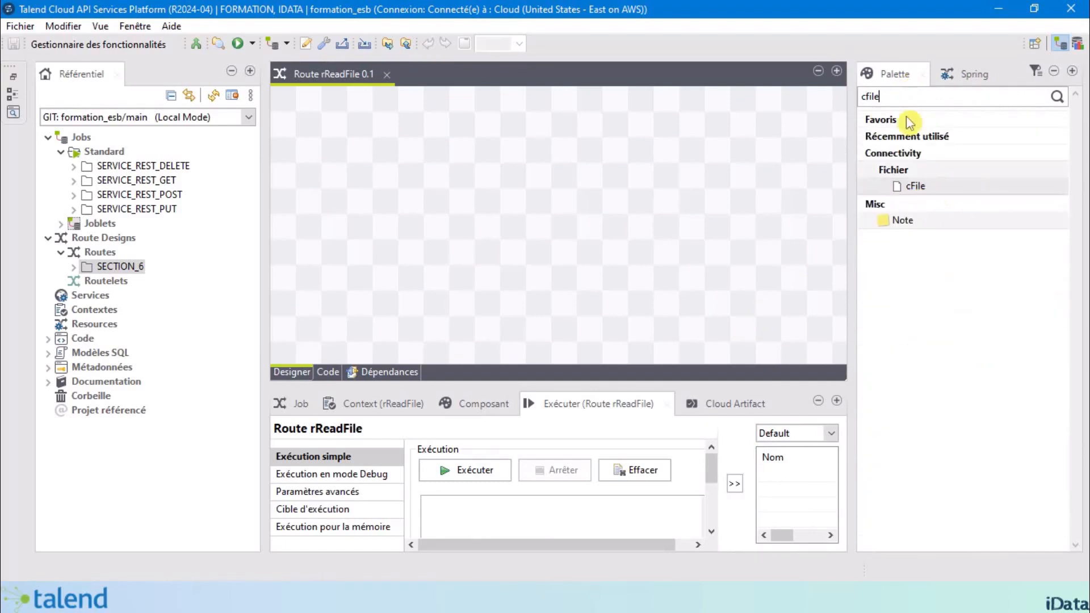
- Add a cFile component to the rReadFile canvas and move it up and to the left
left_click(923, 184)
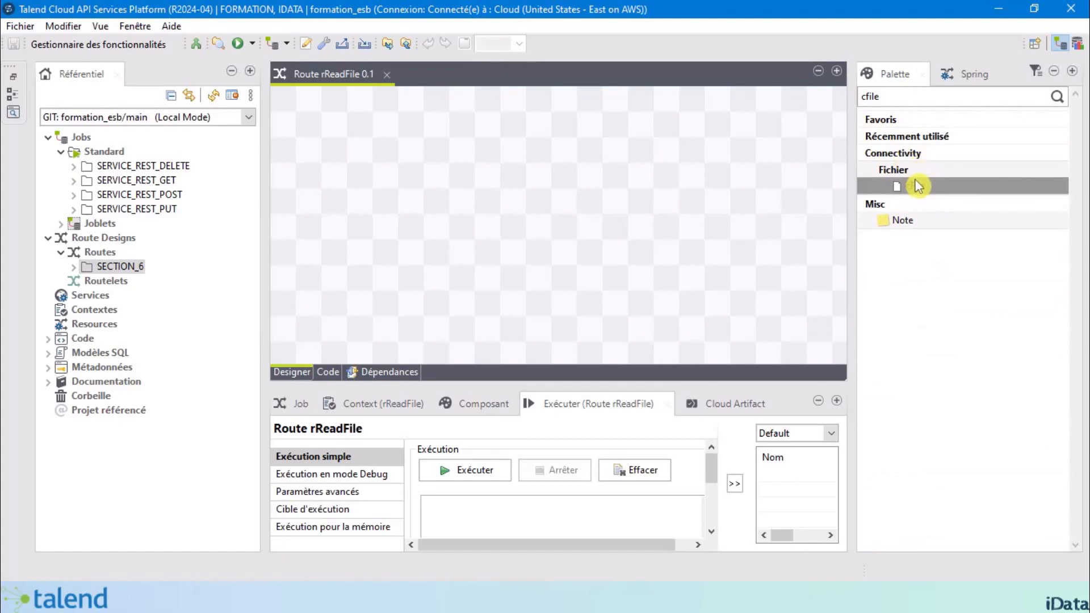
left_click_drag(941, 195, 423, 211)
type("cfil")
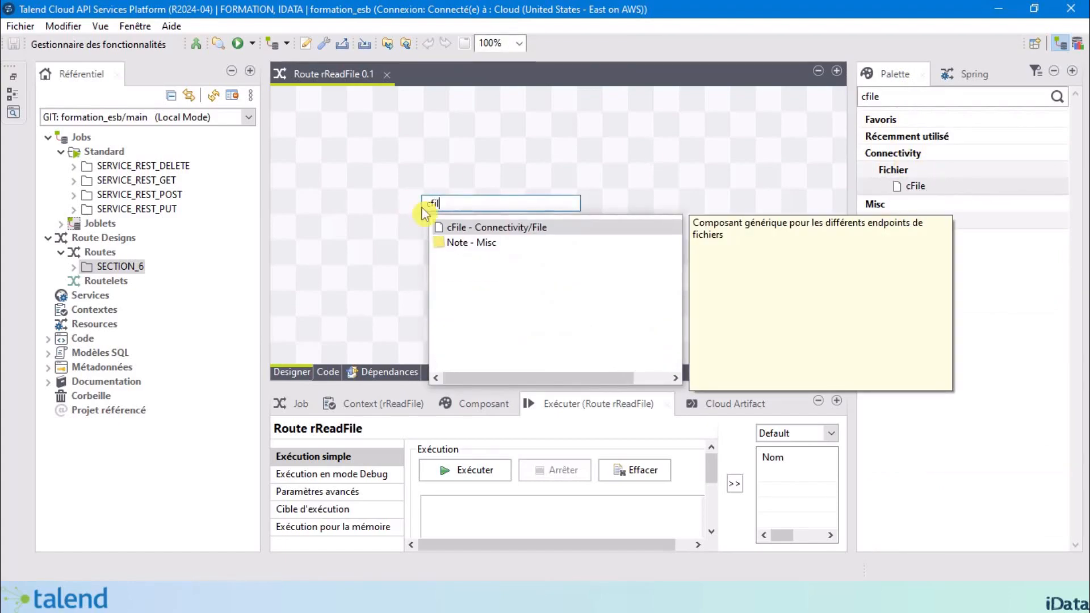
left_click(474, 230)
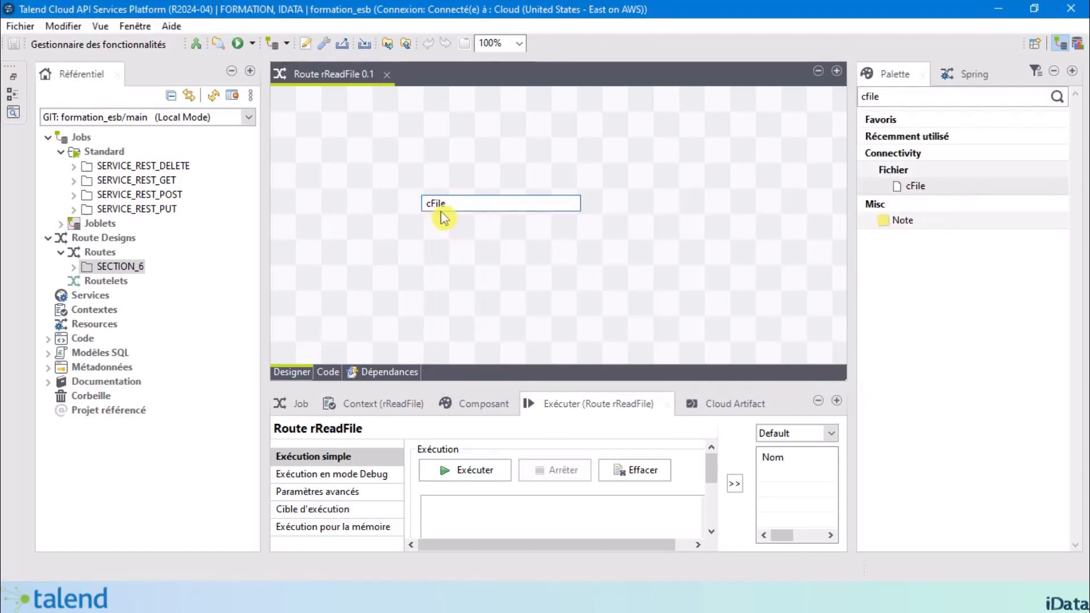
key("Return")
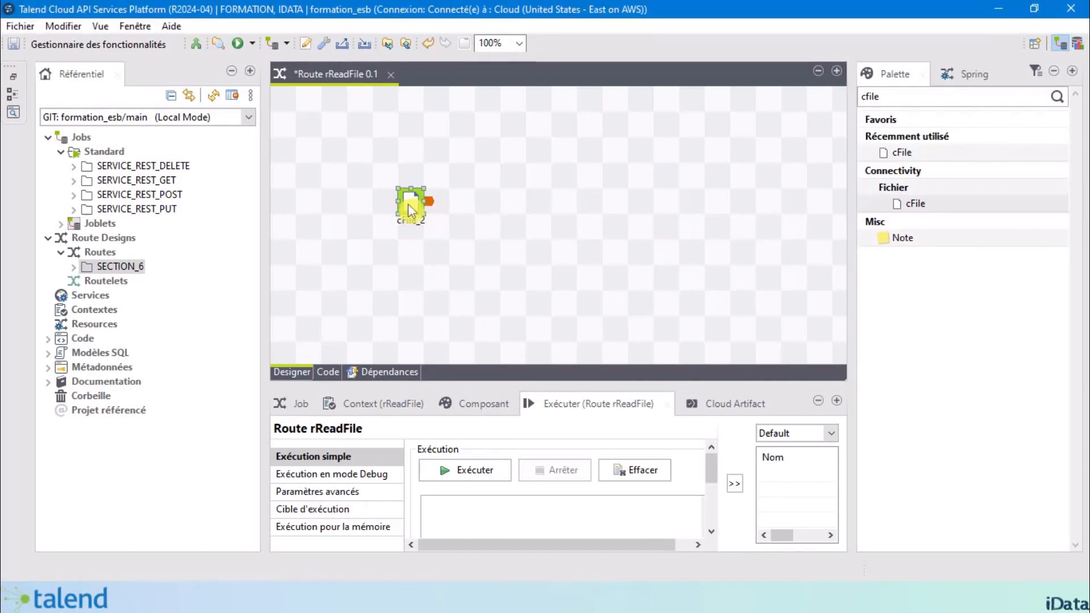
left_click_drag(411, 218, 362, 198)
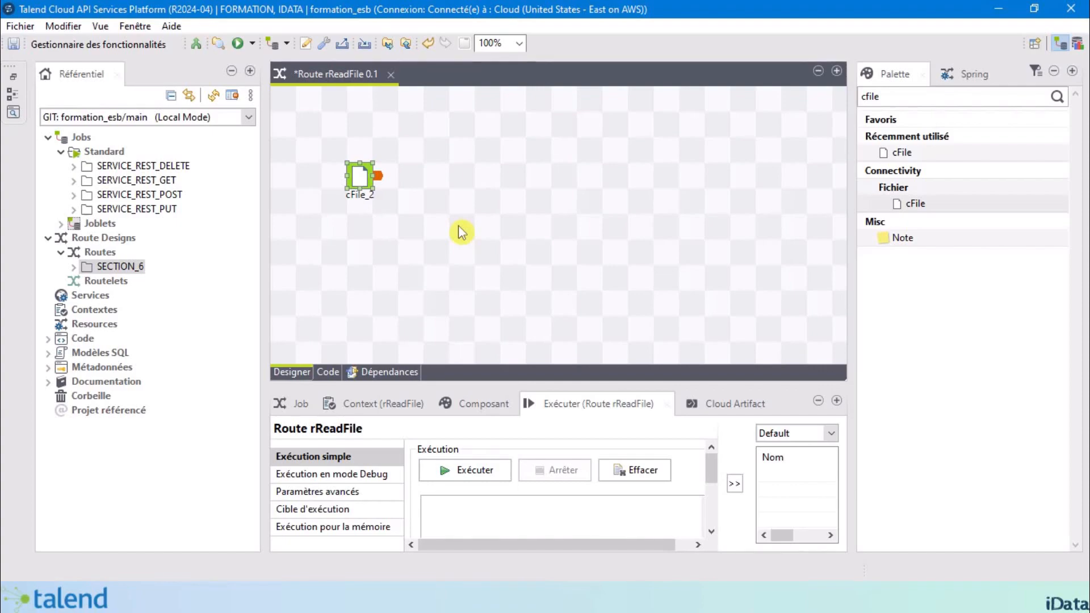
left_click(370, 233)
left_click(363, 181)
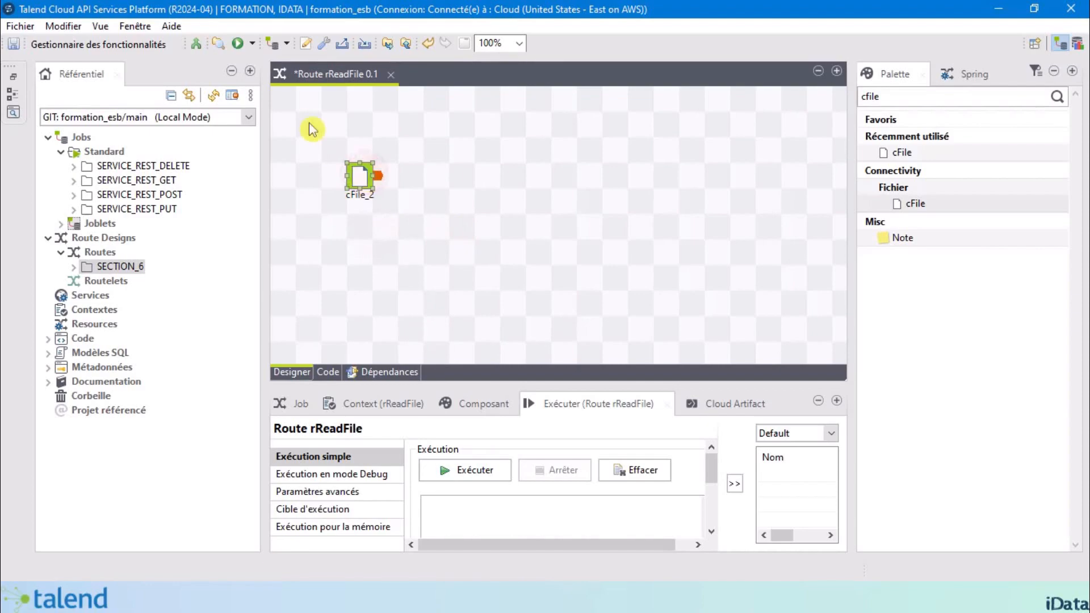
- Make room by minimizing the repository and enlarging the lower pane, and display the basic settings of the cFile component
left_click(232, 71)
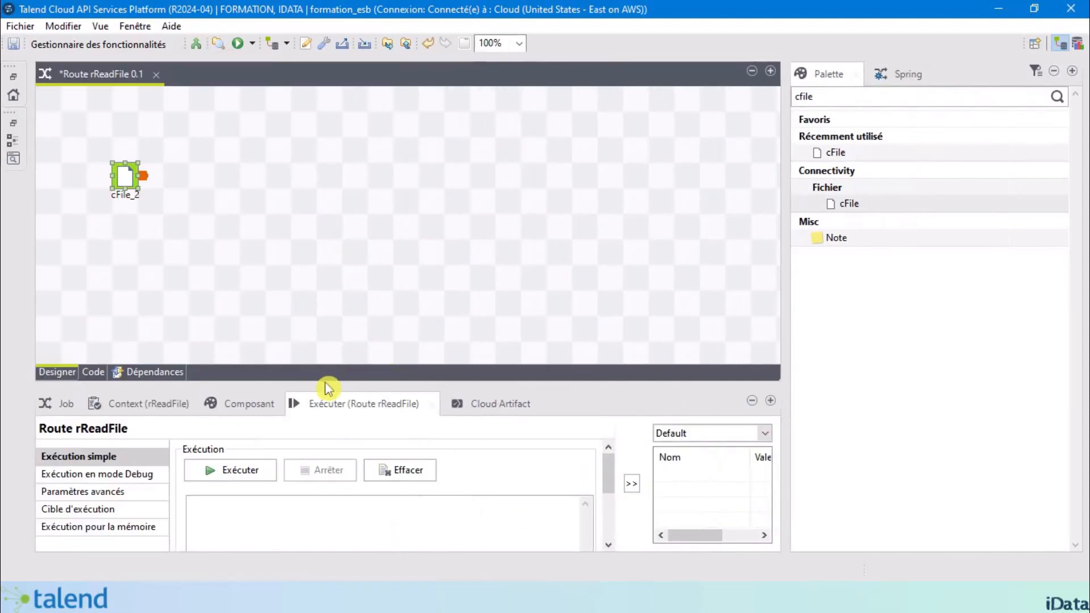
left_click_drag(324, 389, 318, 272)
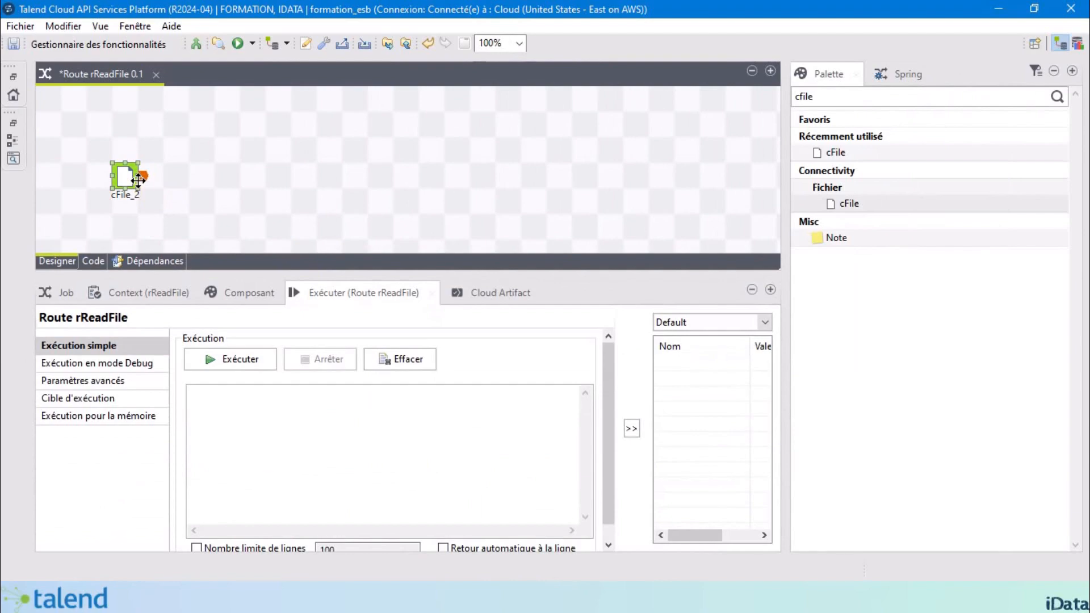
left_click_drag(132, 183, 183, 182)
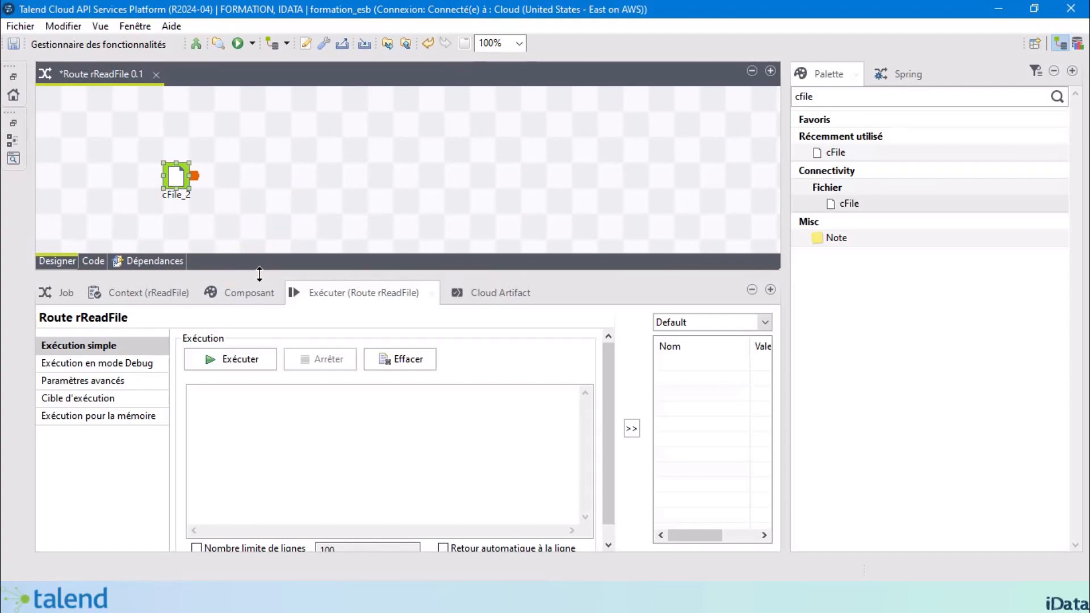
left_click_drag(260, 274, 259, 257)
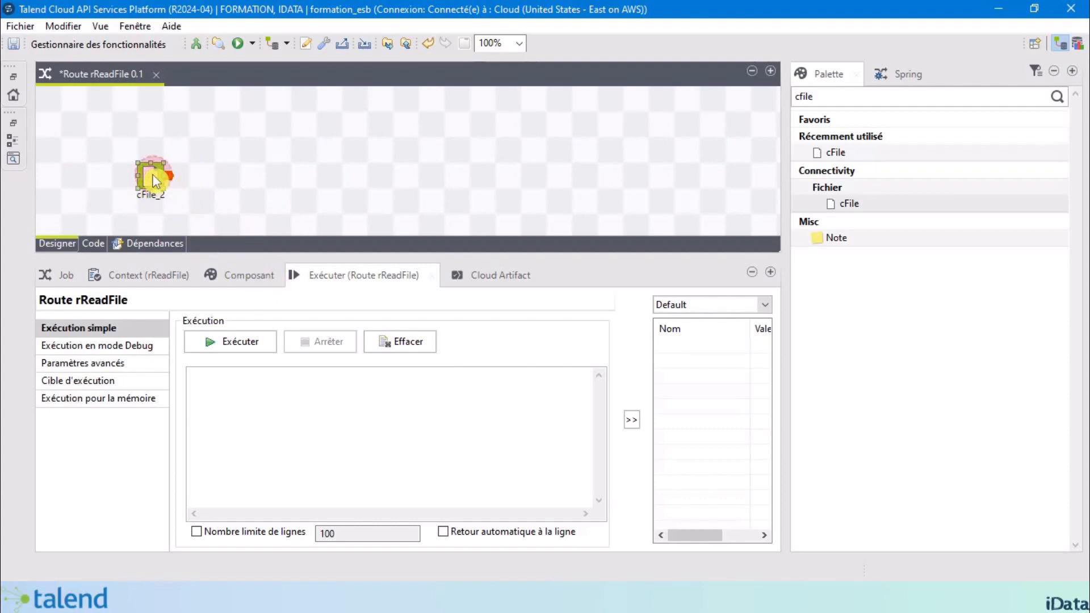
left_click(246, 276)
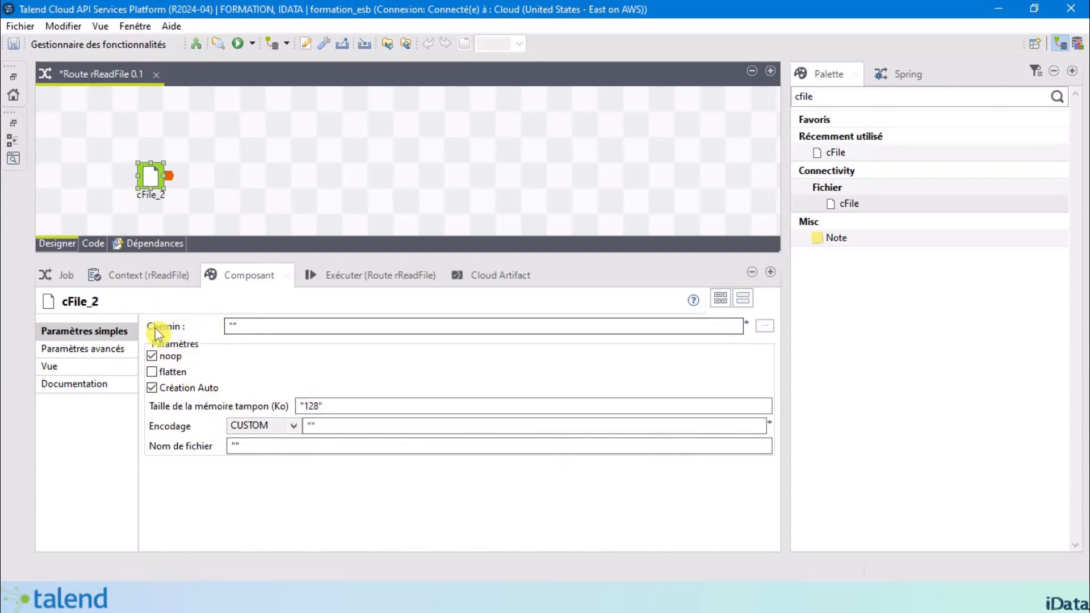
- Set the cFile component's path to the folder C:/Formation Talend ESB/Section 6/Input
left_click(230, 325)
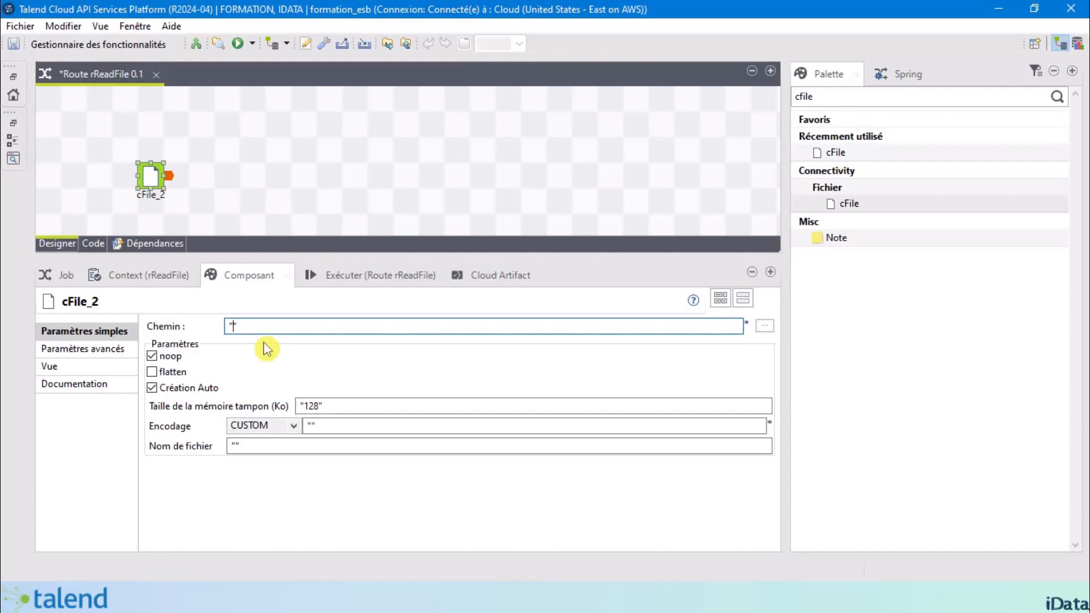
left_click(766, 329)
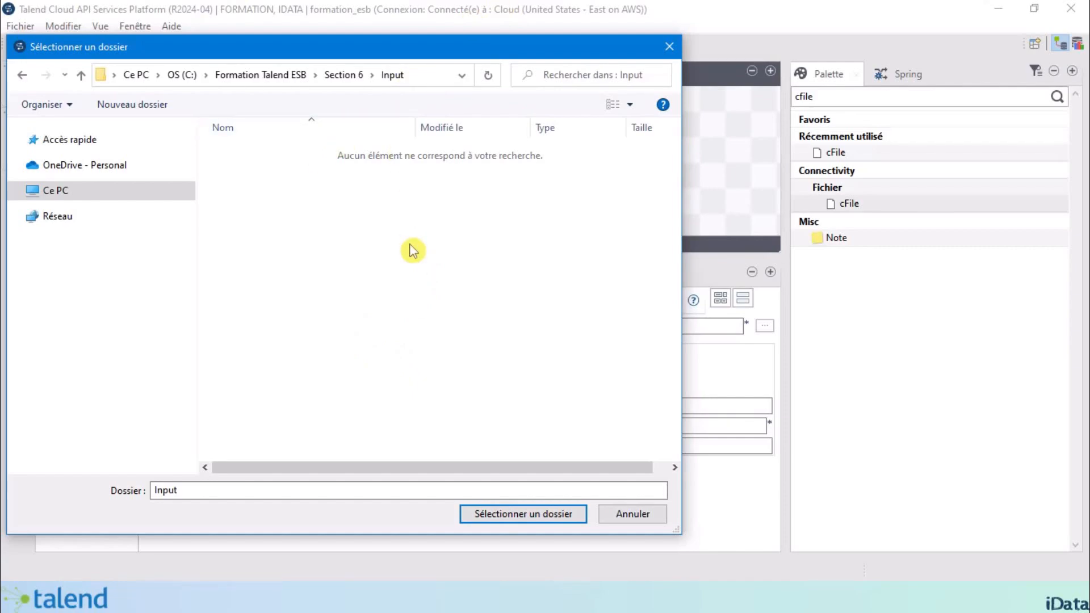
left_click(518, 517)
- Review the cFile component's basic settings: path, automatic creation, available encodings and file name
left_click(237, 327)
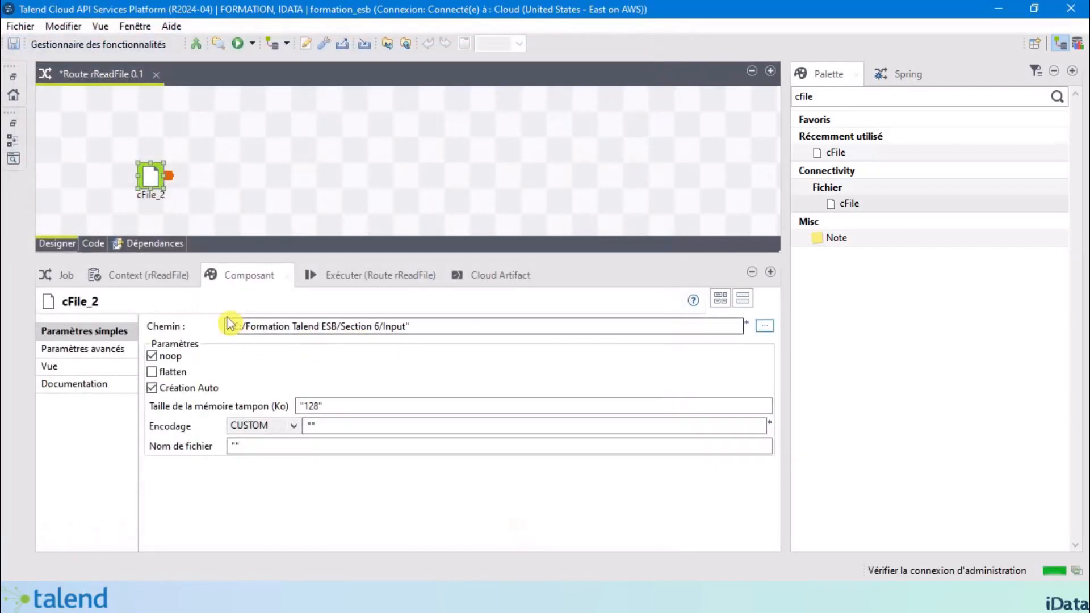
left_click_drag(238, 327, 408, 327)
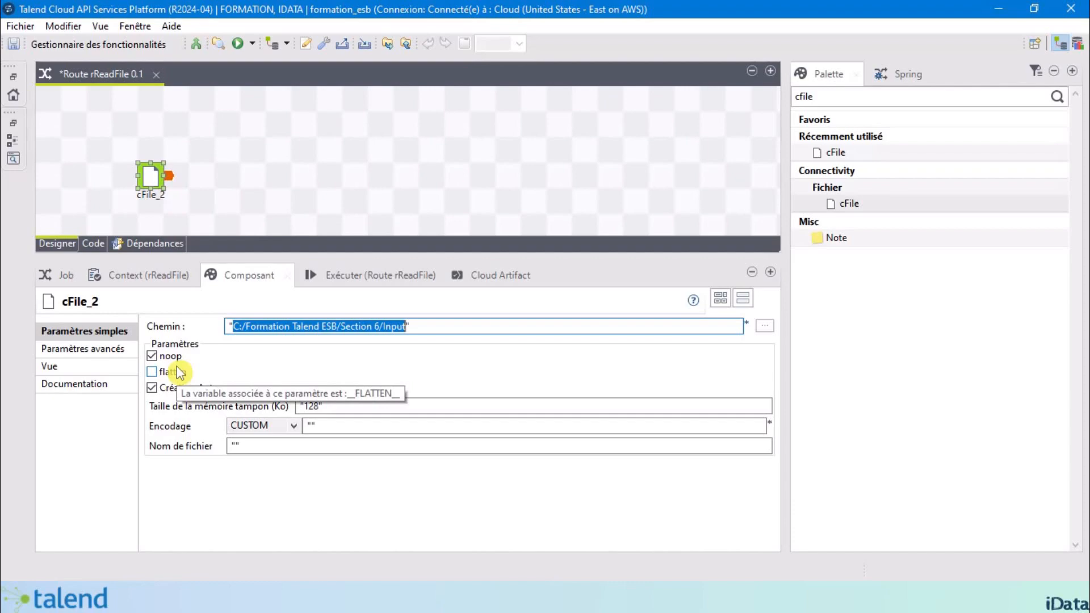
left_click(434, 324)
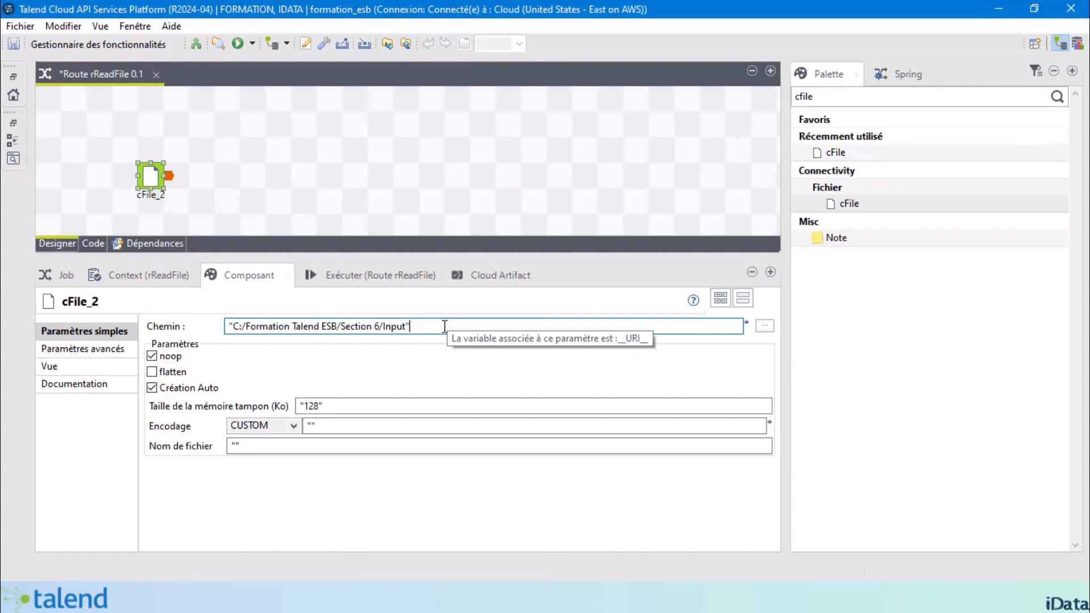
left_click_drag(447, 328, 230, 328)
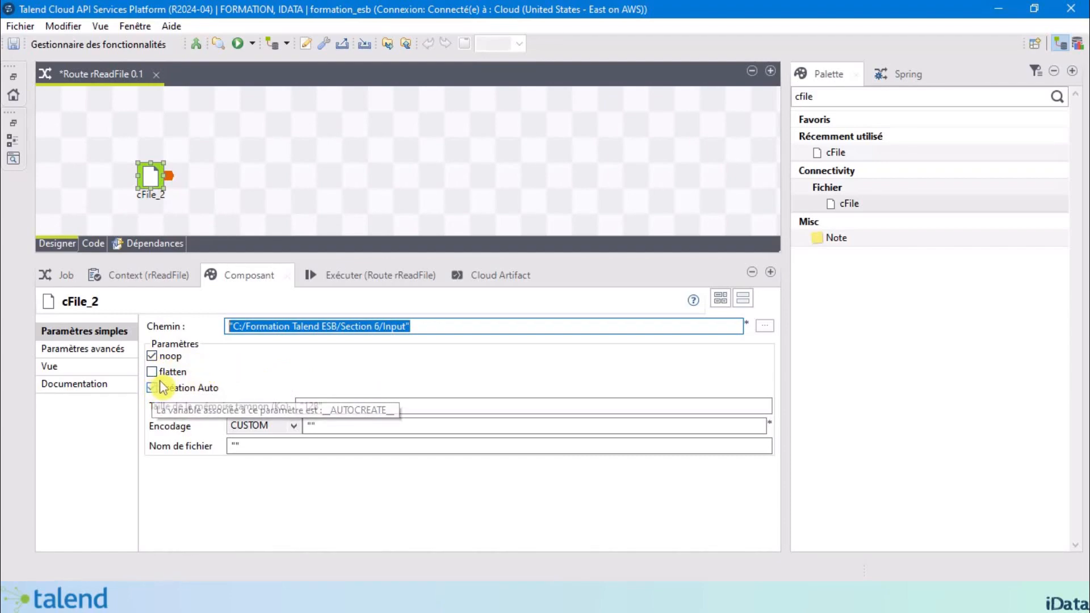
left_click(152, 387)
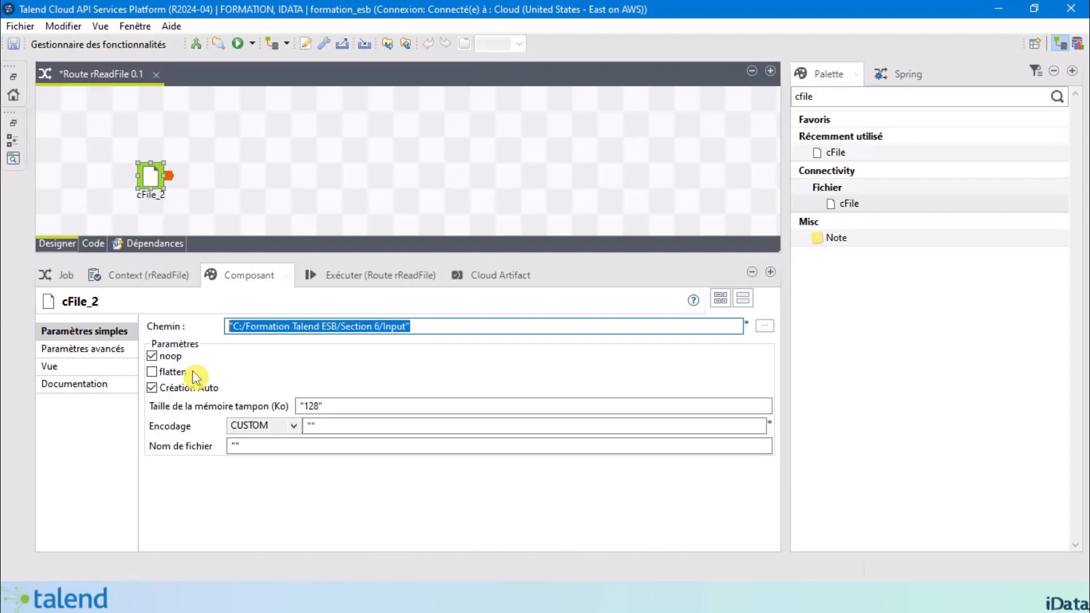
left_click(153, 388)
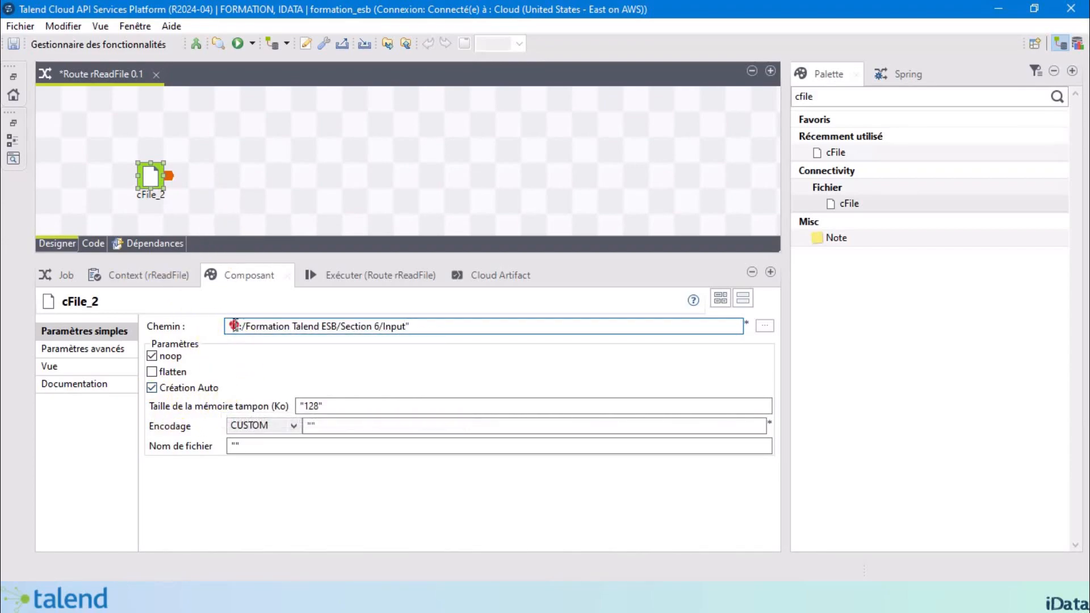
left_click_drag(233, 326, 403, 323)
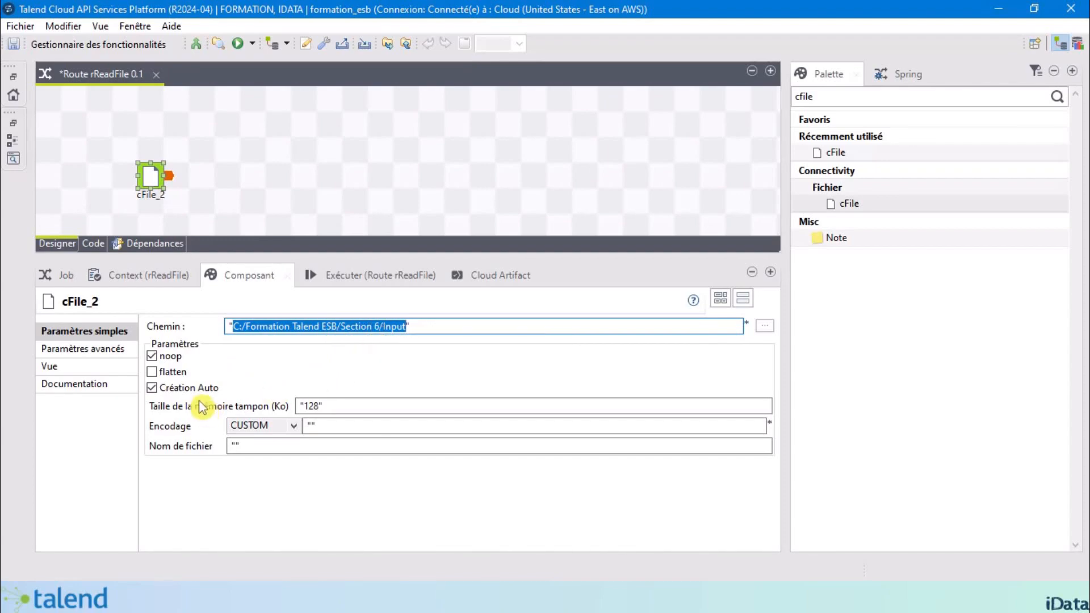
left_click_drag(421, 326, 217, 324)
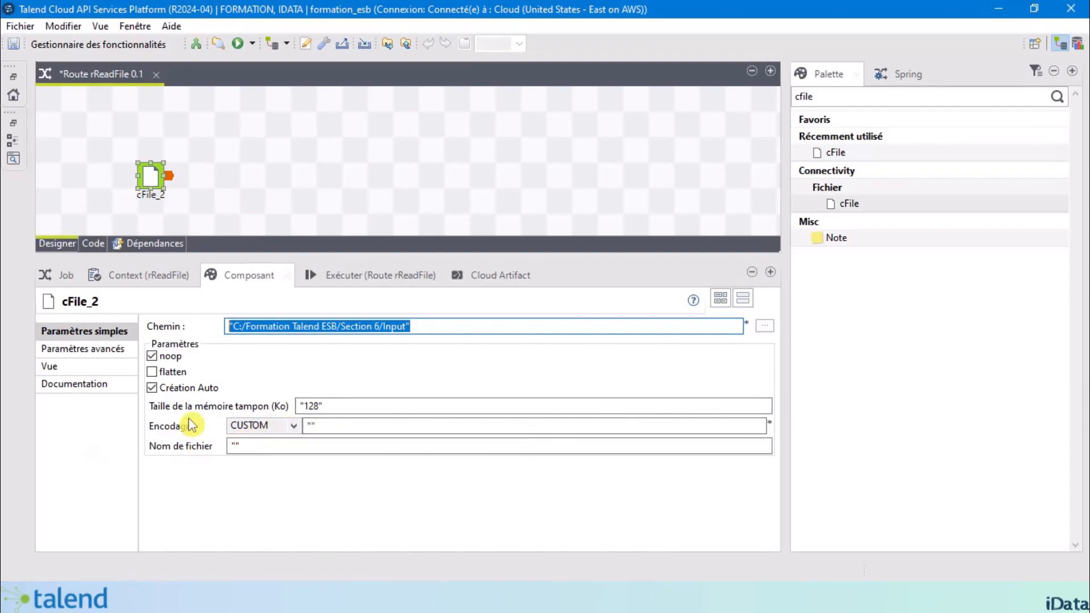
left_click(275, 426)
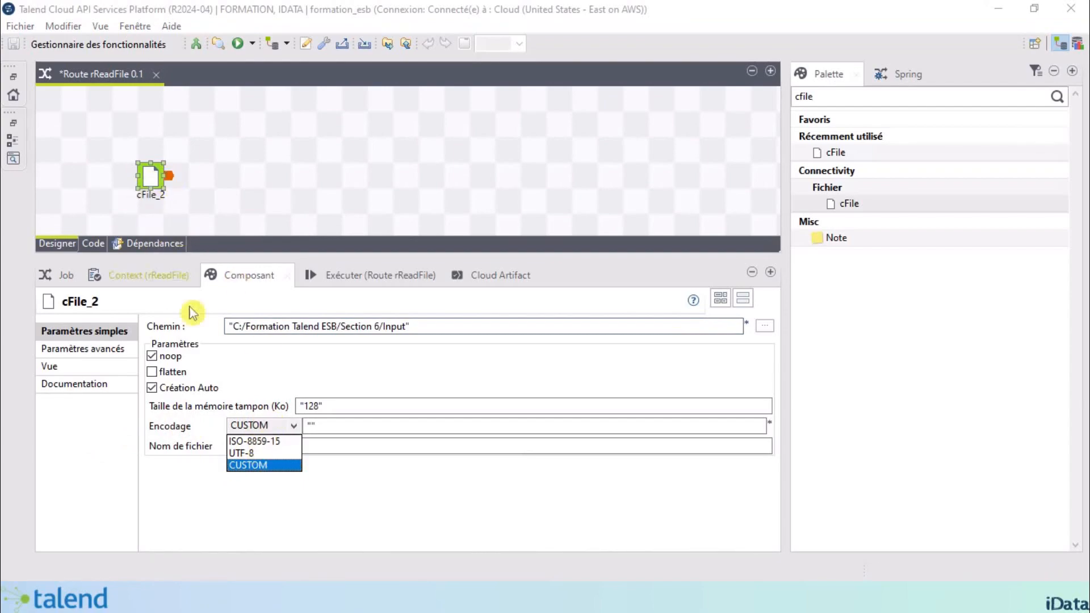
left_click(185, 448)
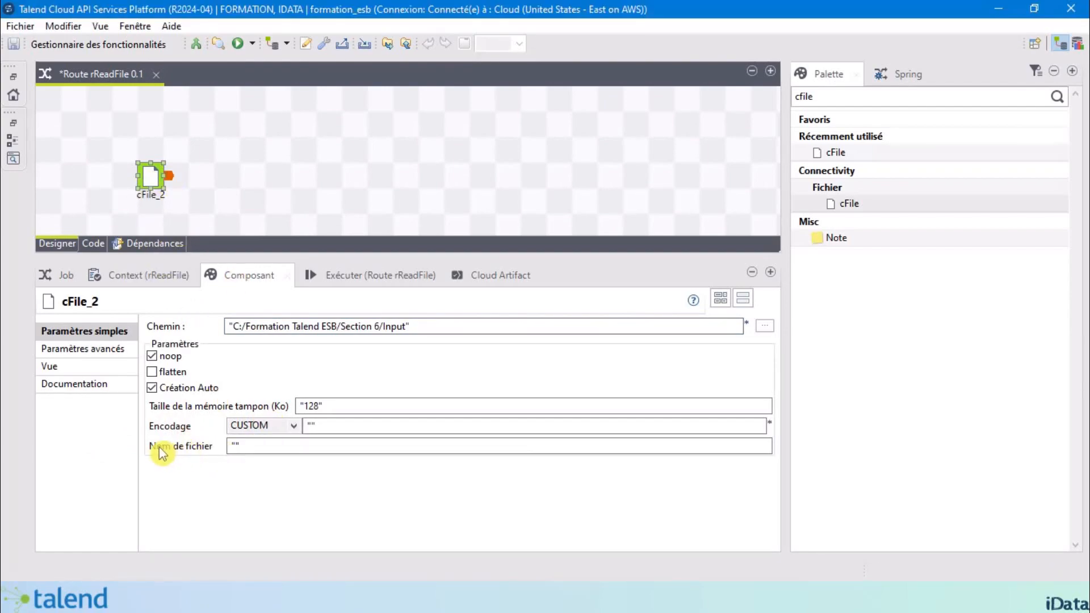
left_click(237, 445)
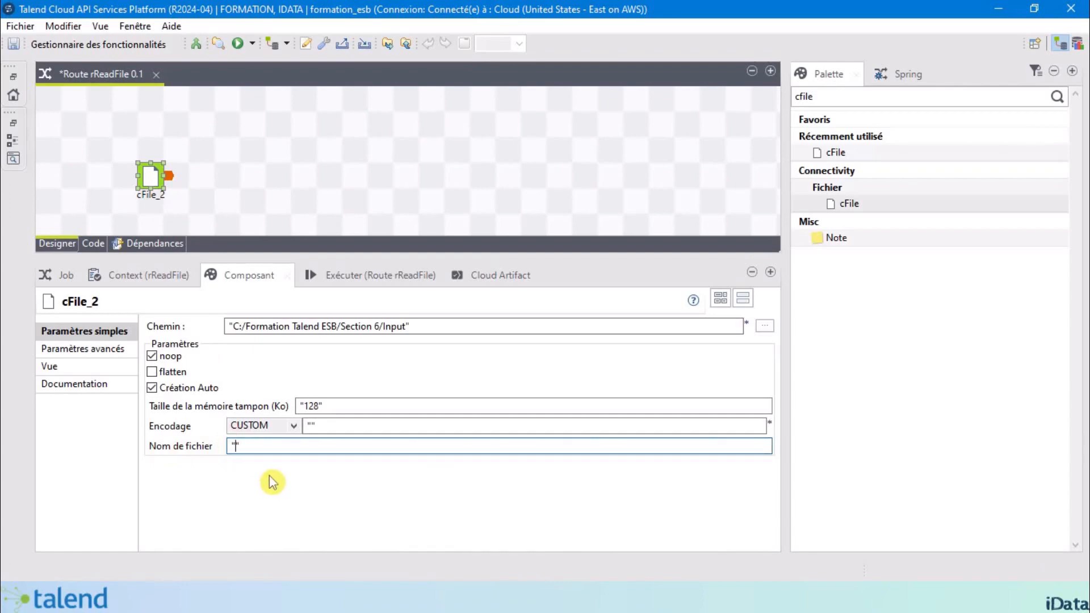
left_click(421, 328)
left_click_drag(423, 326, 207, 323)
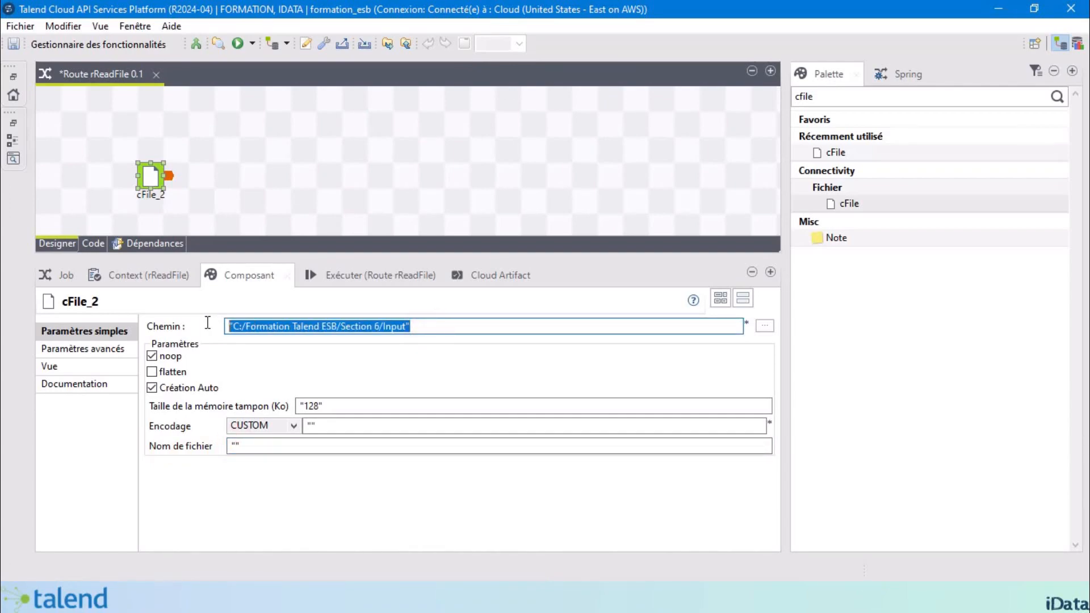
left_click(234, 445)
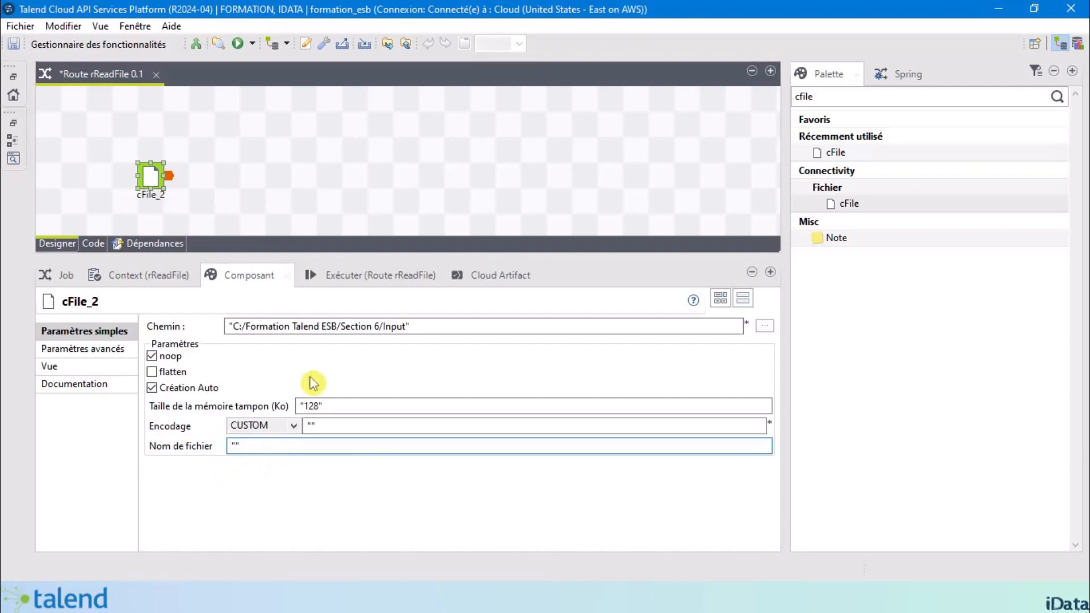
left_click(418, 326)
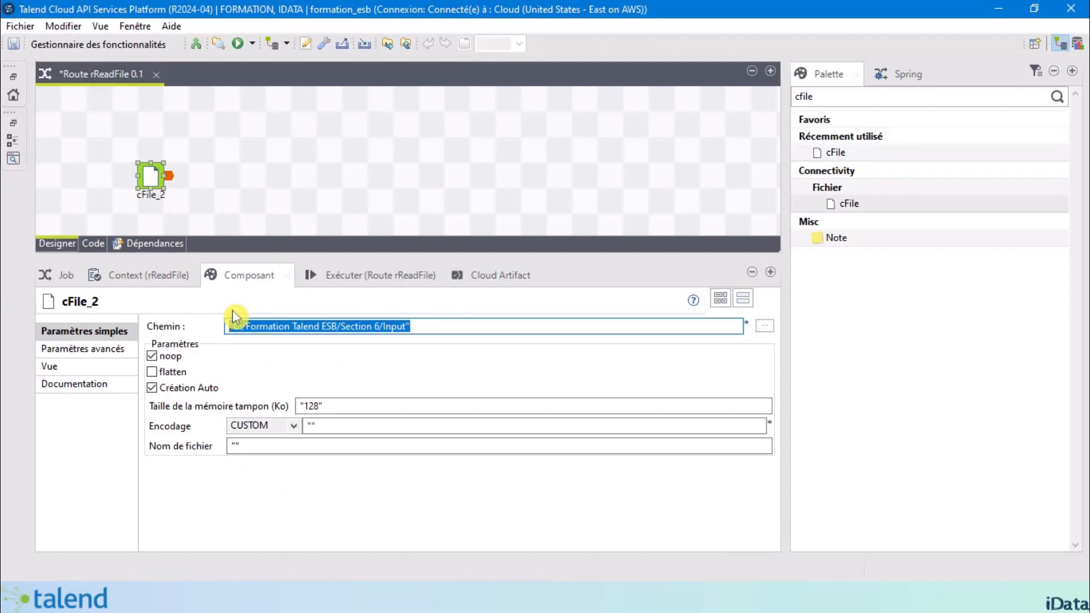
left_click(231, 188)
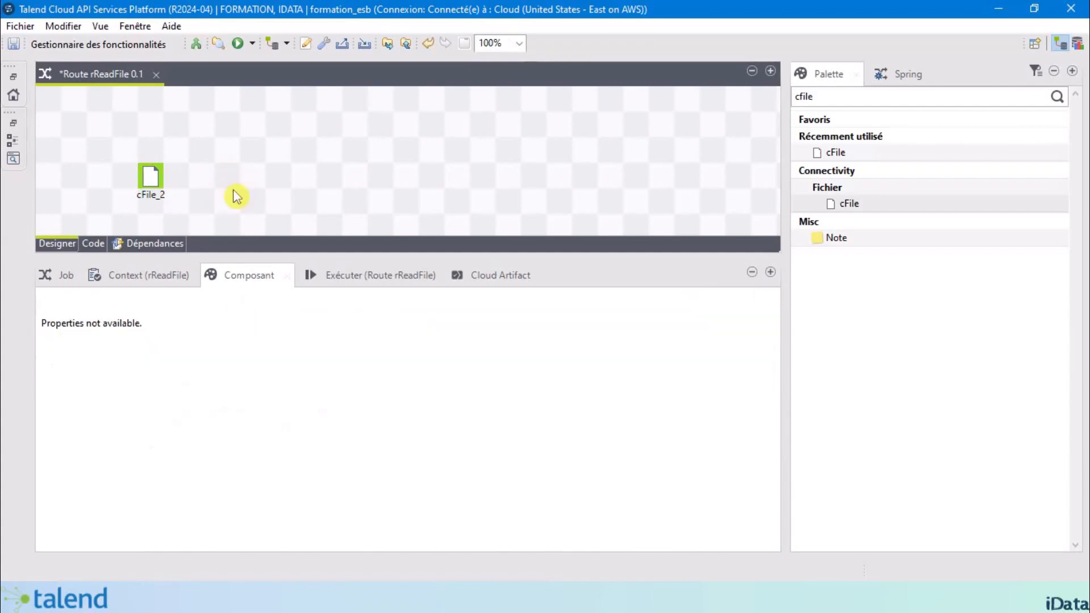
left_click(150, 177)
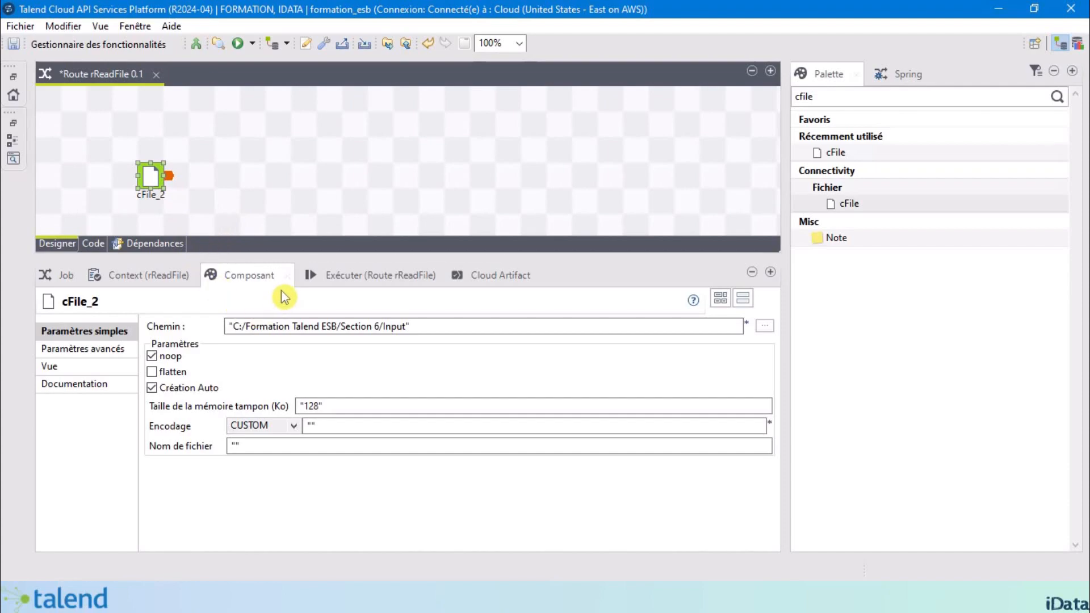
- Add a cLog component to the canvas, to the right of the cFile component
left_click(274, 185)
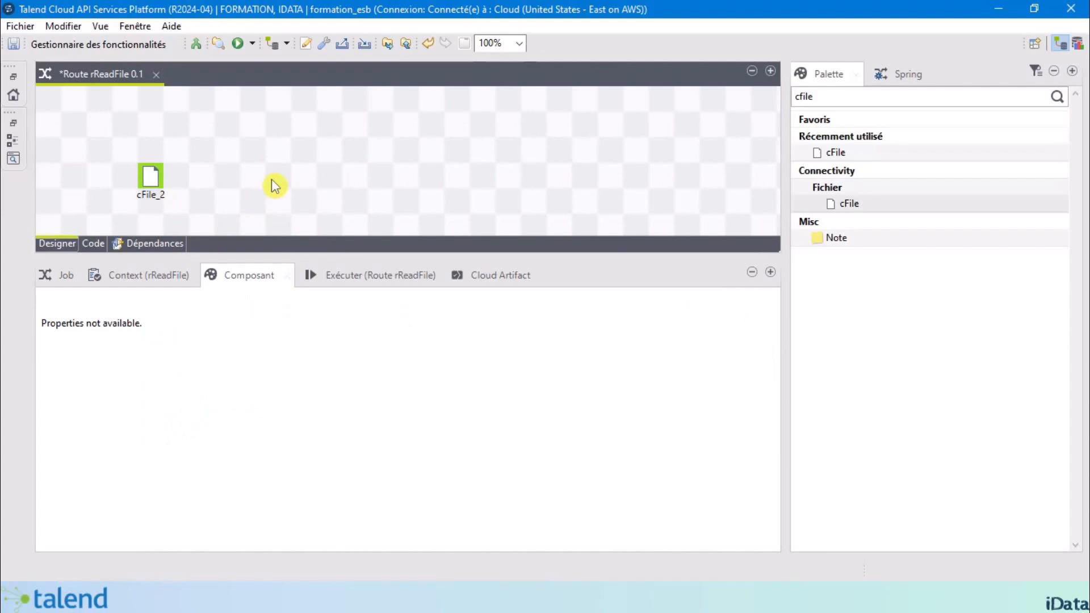
type("clog")
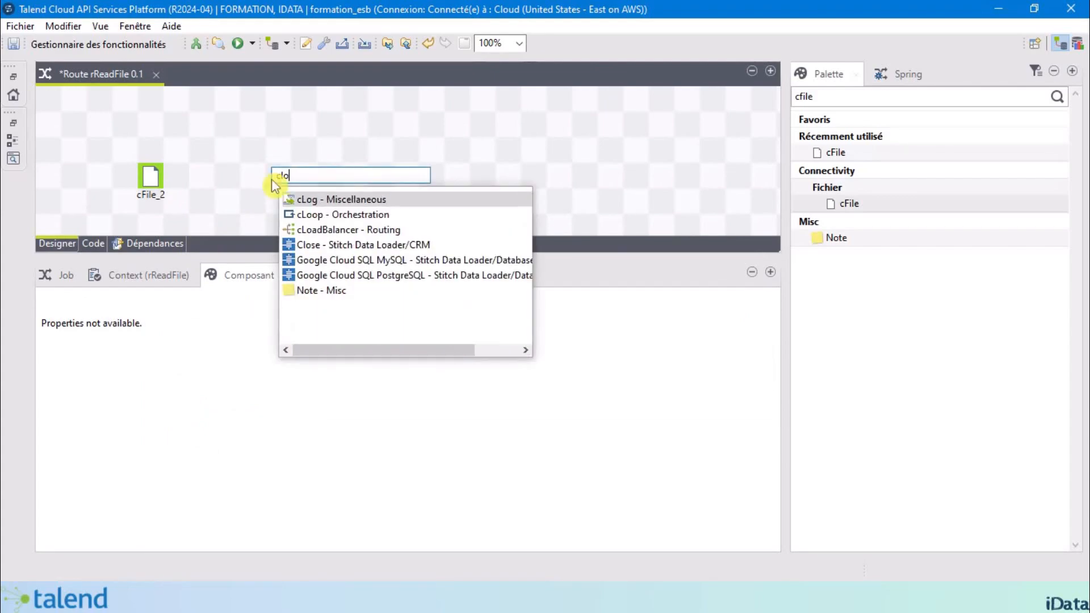
left_click(314, 199)
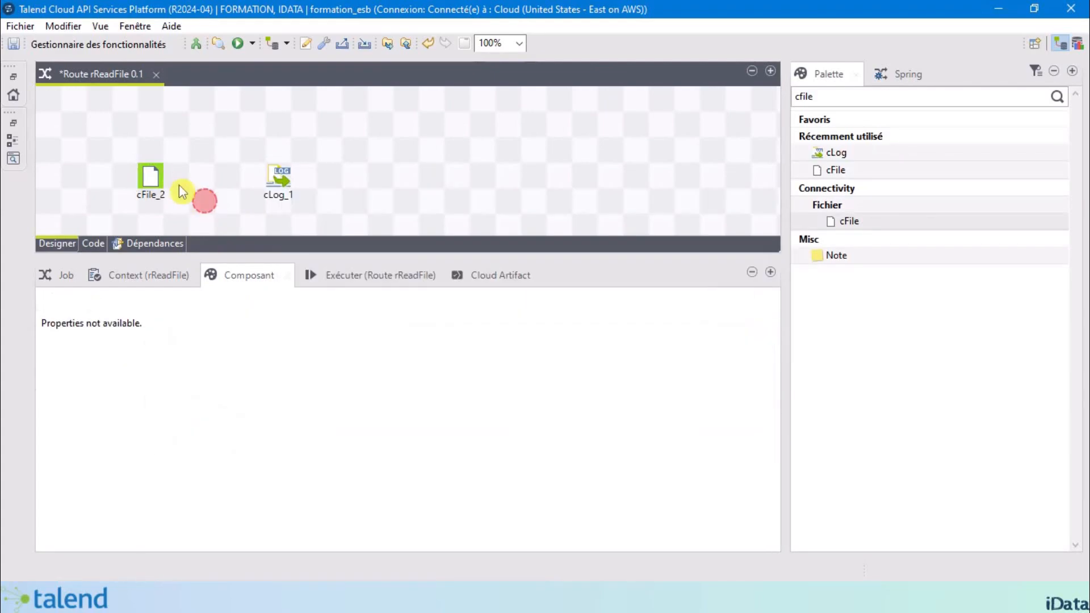
- Connect the cFile component to the cLog component with a Route link
left_click(155, 172)
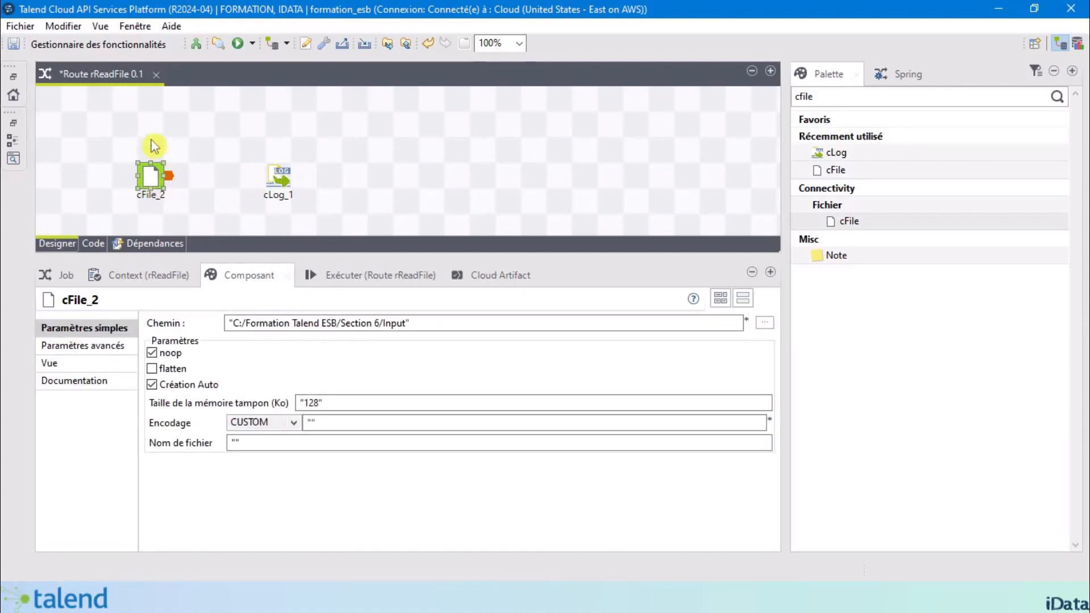
right_click(155, 175)
mouse_move(260, 185)
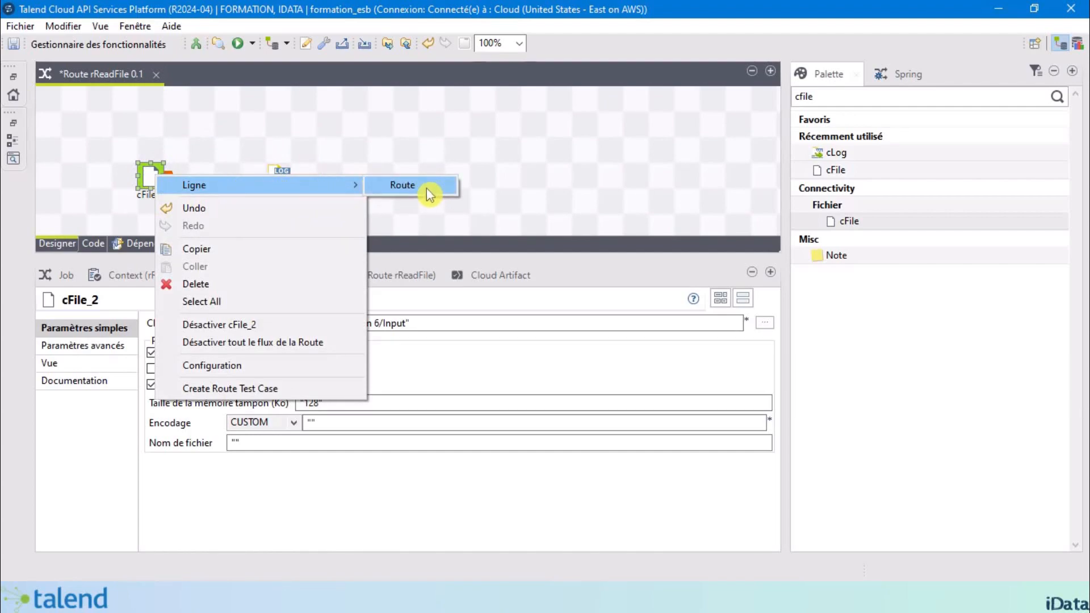
left_click(427, 189)
left_click(281, 180)
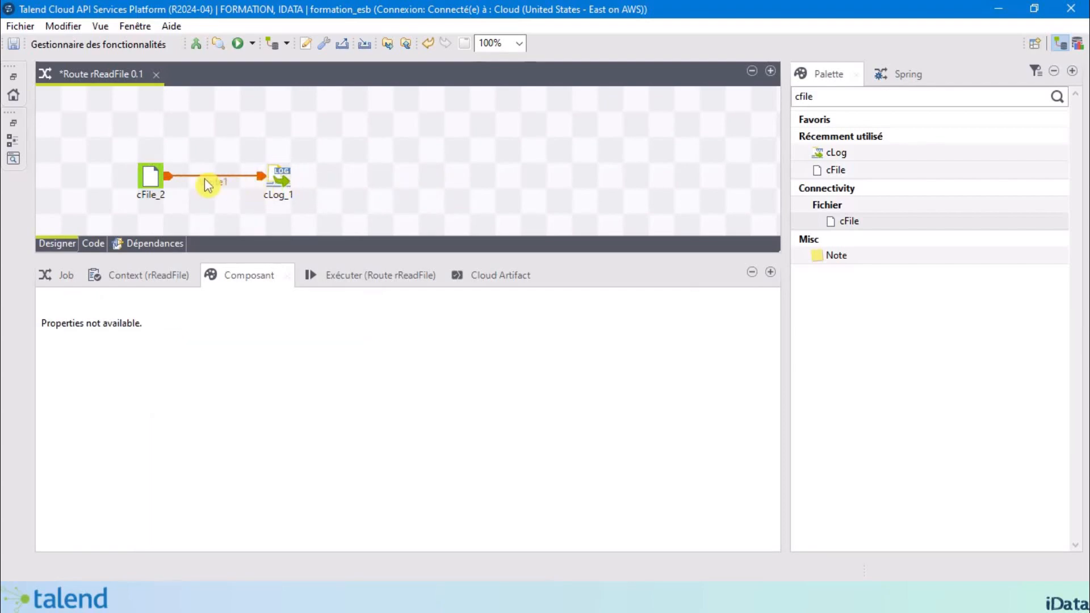
left_click(205, 179)
- Set the cLog component's option to specify the output log message (Spécifier le message de log de sortie)
left_click(289, 179)
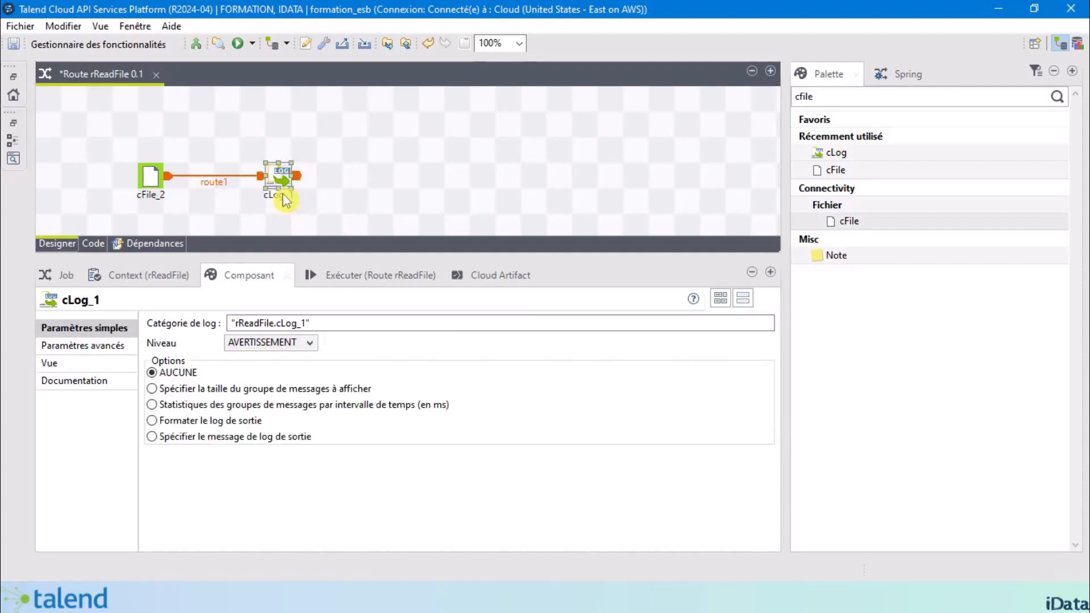
left_click(150, 181)
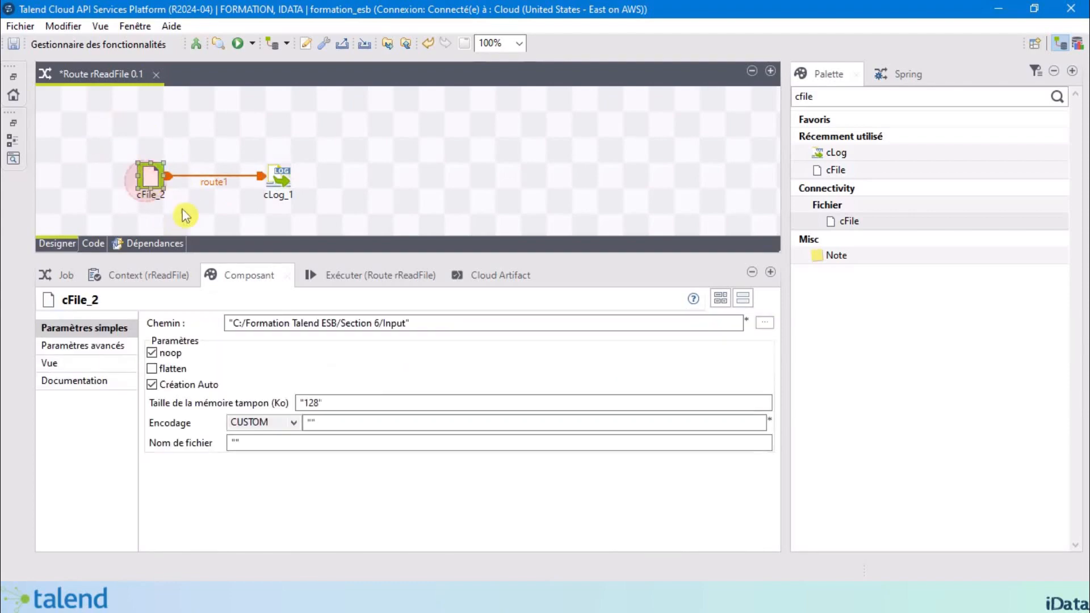
left_click(279, 177)
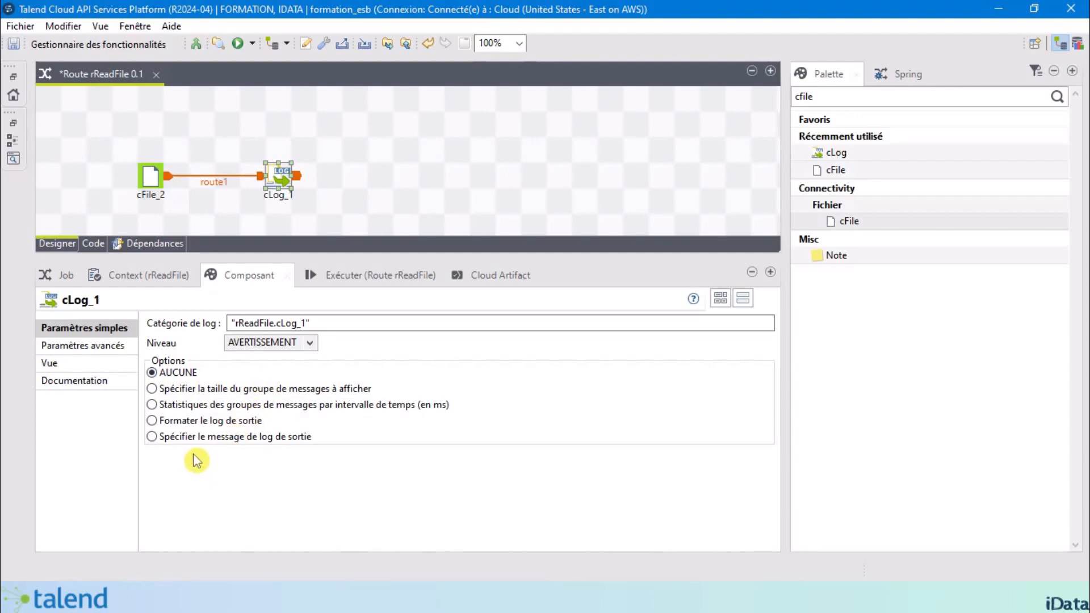
left_click(154, 442)
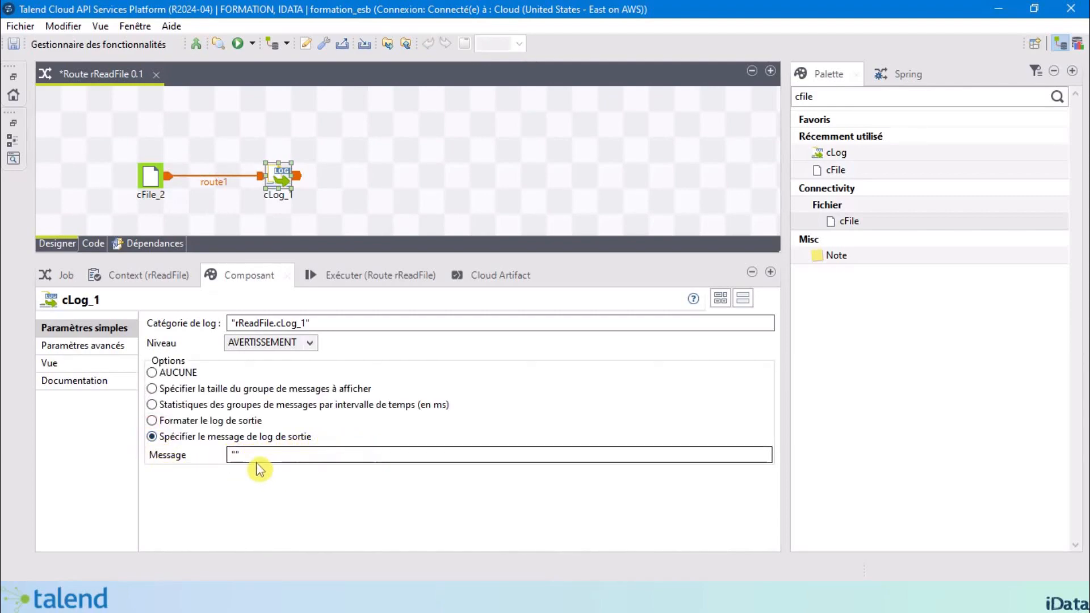
left_click(236, 454)
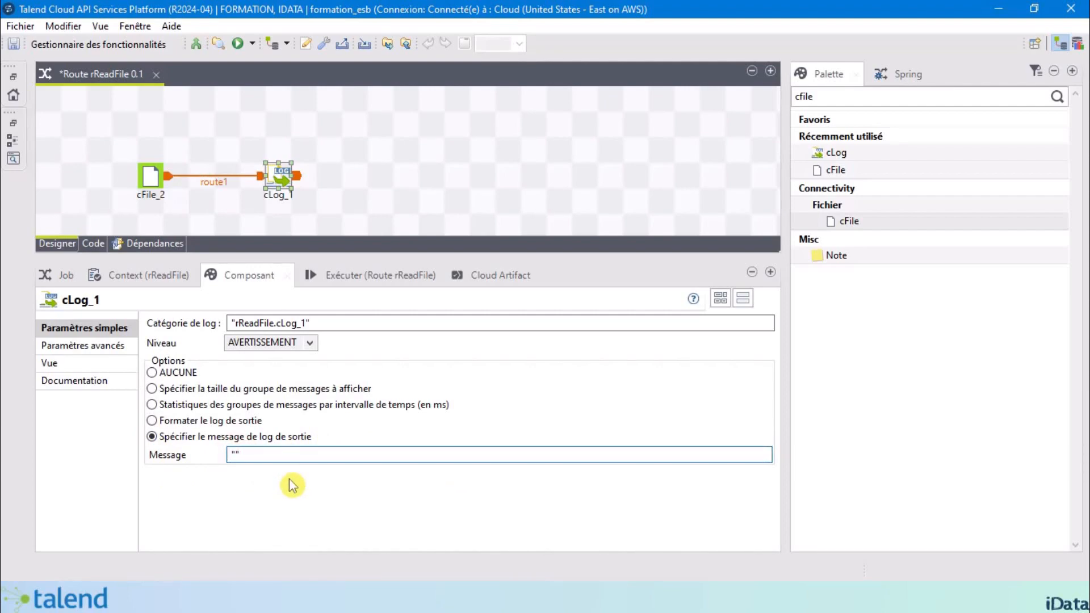
type("Info")
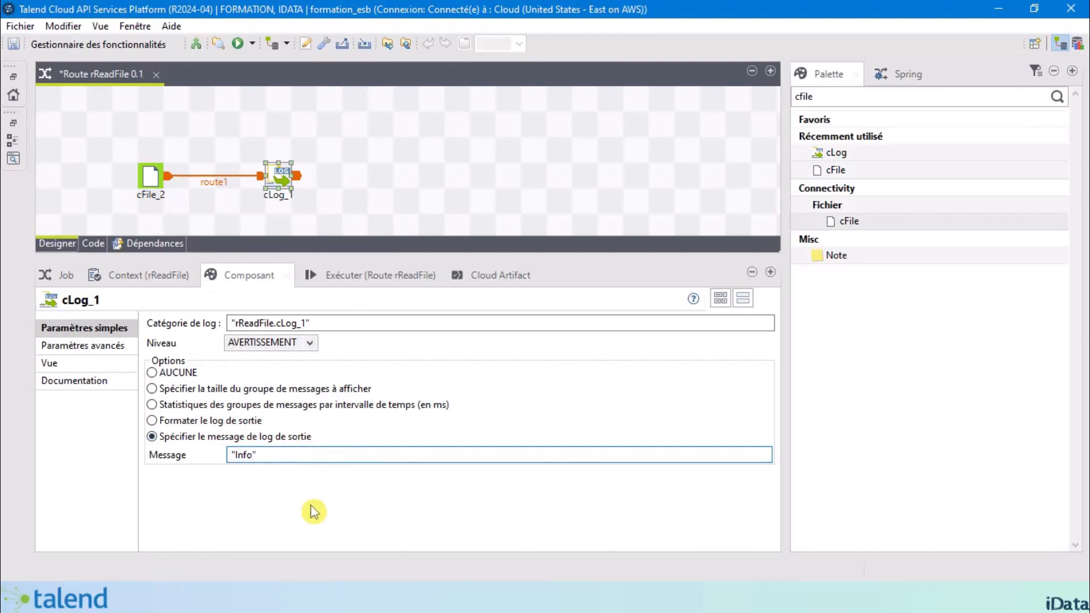
key("BackSpace")
key("BackSpace")
- Review the cFile path and the cLog message setting, and switch to the Apache Camel File component documentation in the browser
left_click(150, 176)
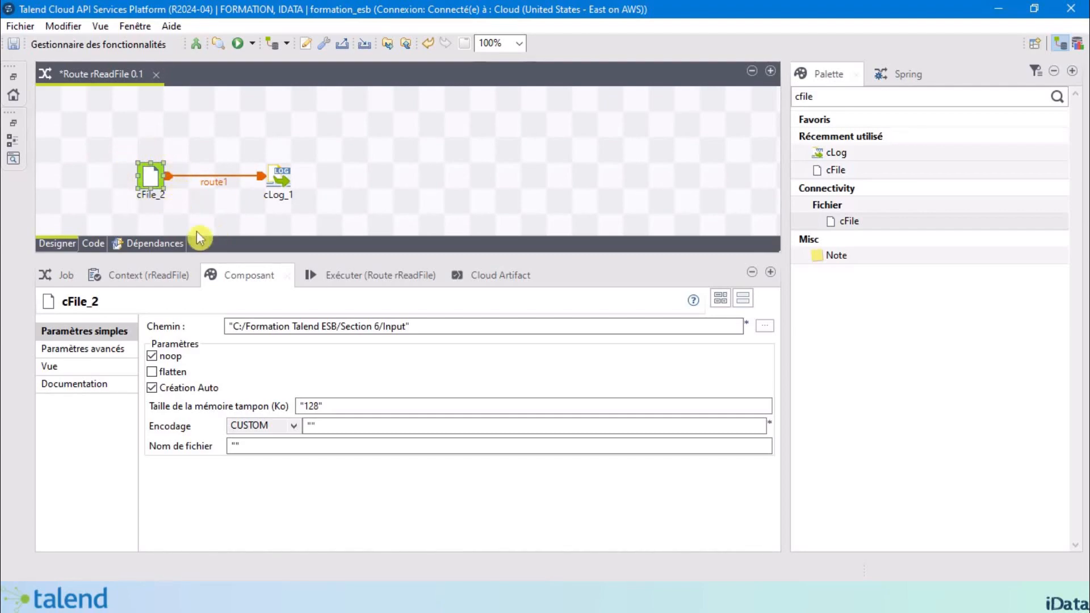
left_click_drag(406, 325, 385, 325)
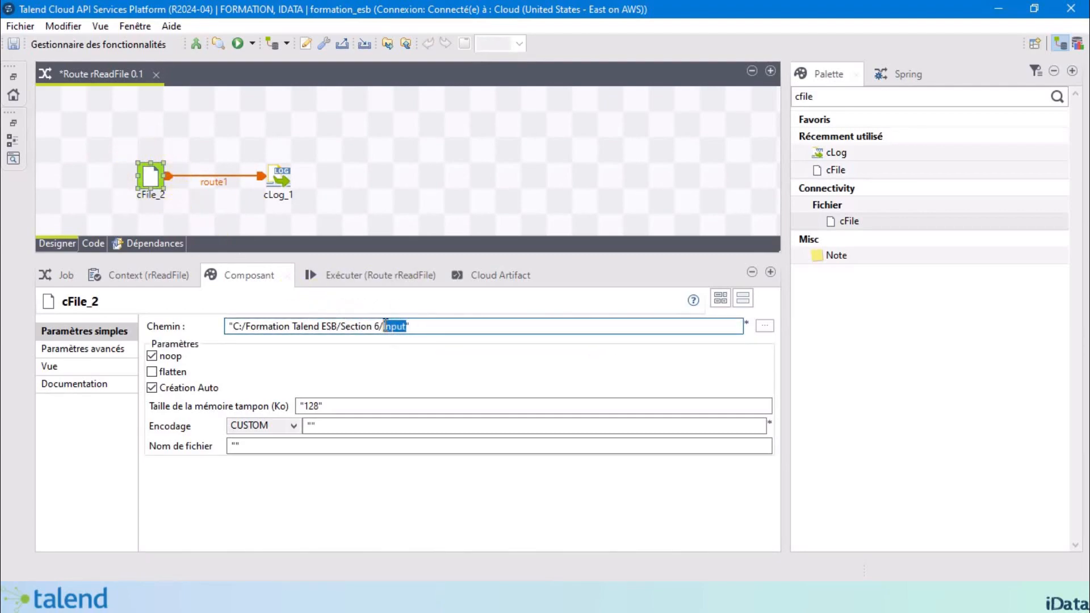
left_click(289, 180)
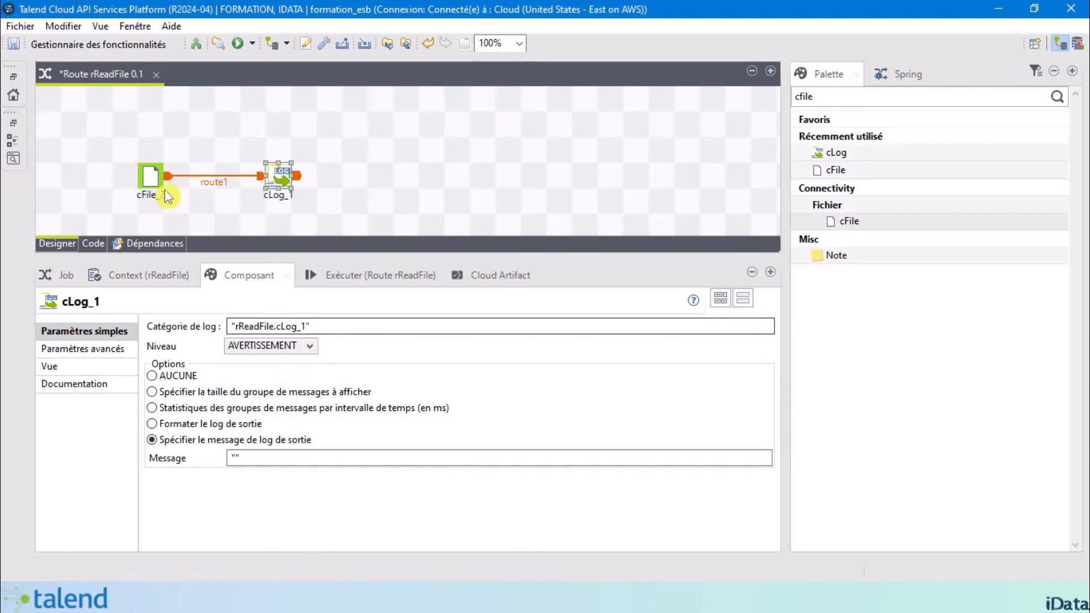
left_click(153, 176)
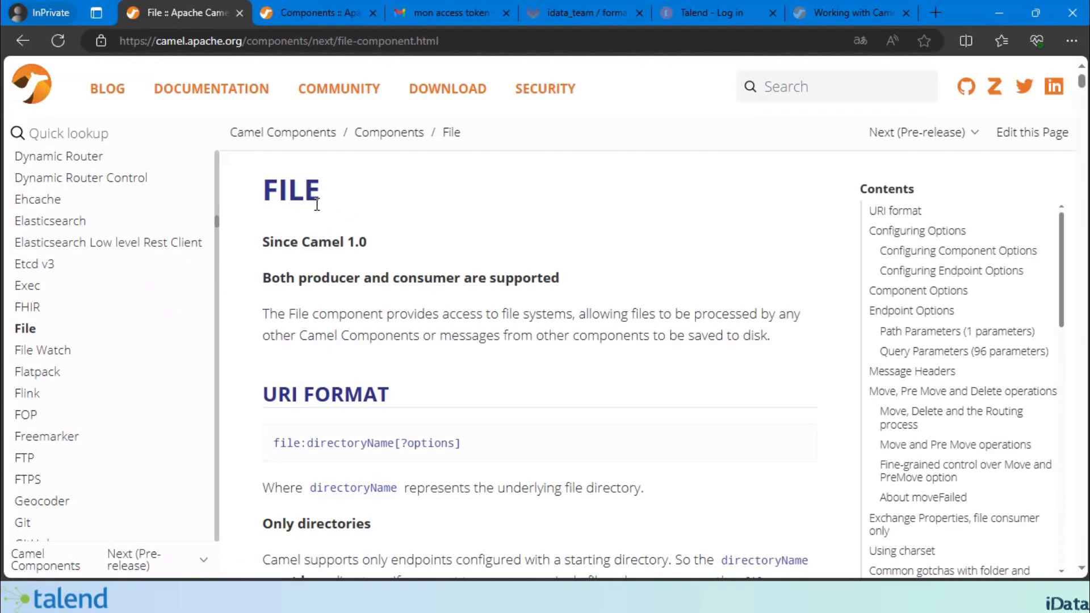
double_click(292, 191)
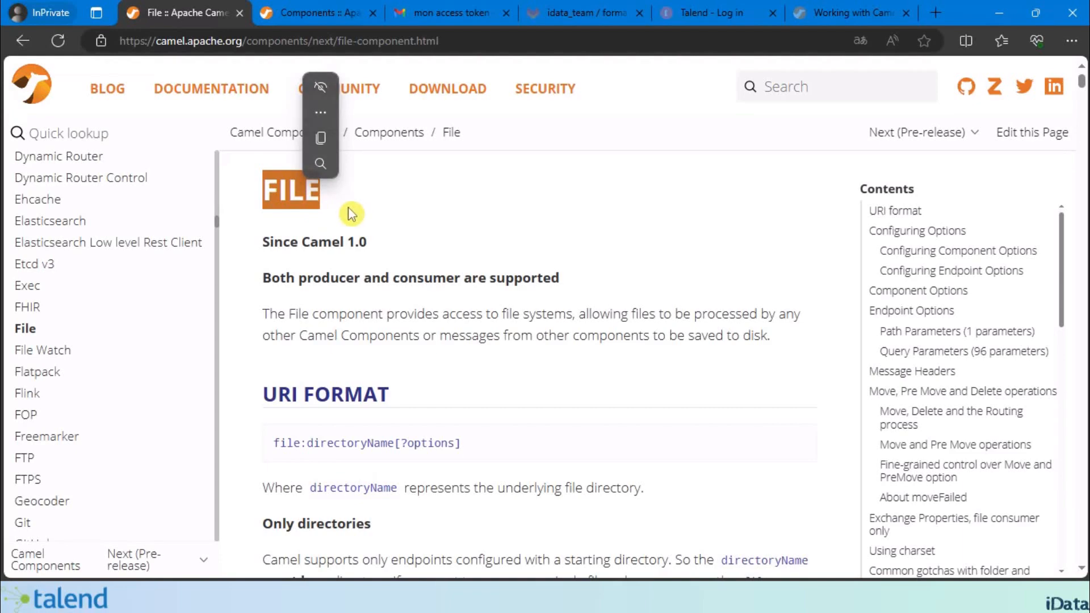
- Search the File component documentation page for "message he" to locate the Message Headers section
left_click(387, 192)
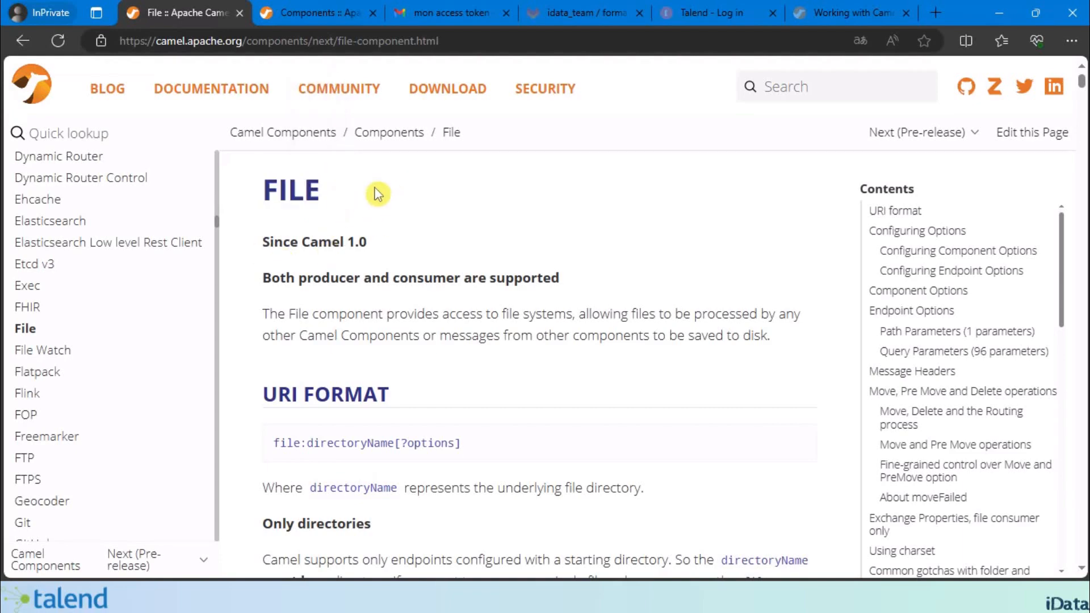
double_click(282, 195)
left_click(363, 217)
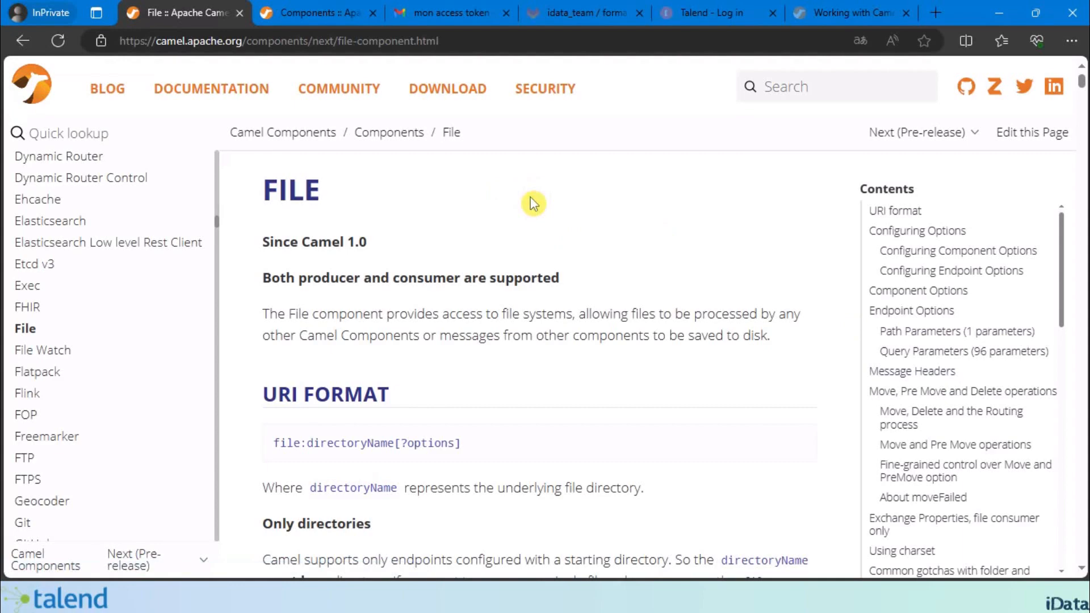
key("ctrl+f")
type("messa")
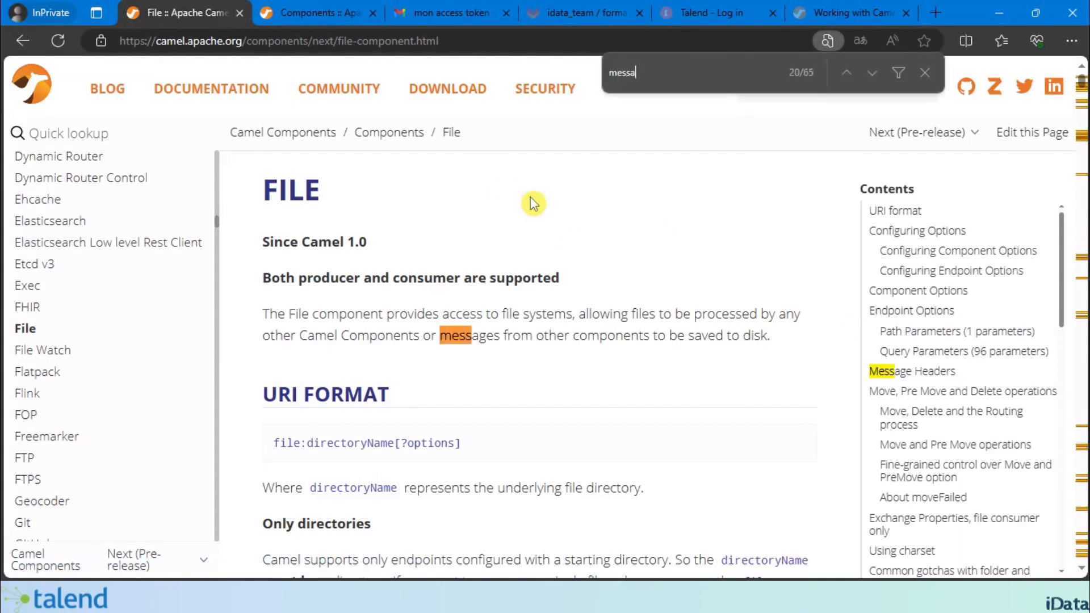
type("ge he")
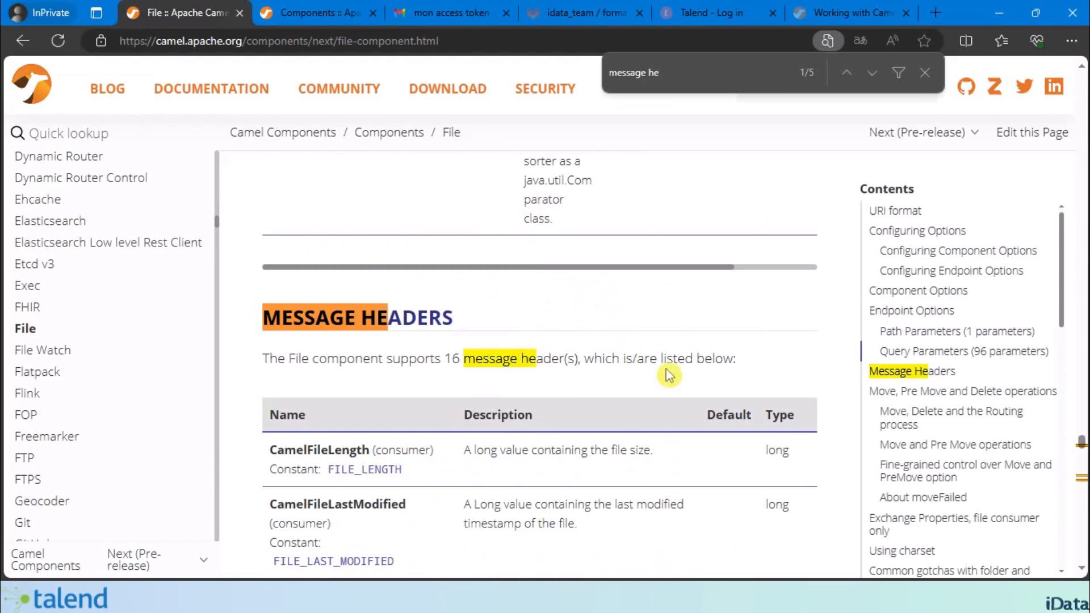
left_click(763, 318)
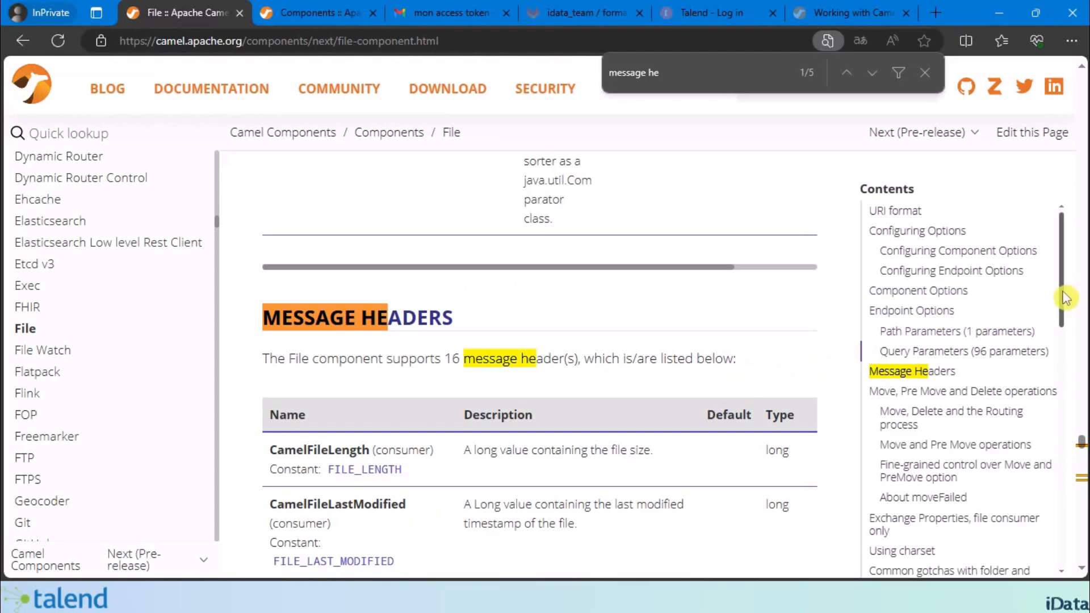
- Examine the start of the Message Headers table, including the CamelFileLength header
left_click_drag(1063, 296, 1068, 318)
scroll(690, 448, "down", 2)
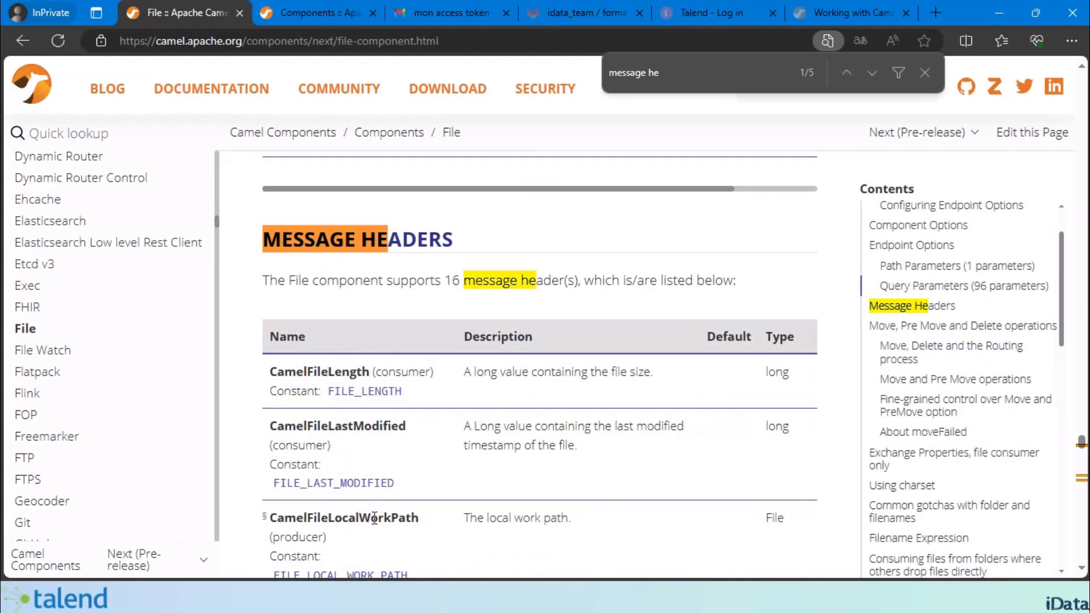
scroll(367, 511, "down", 2)
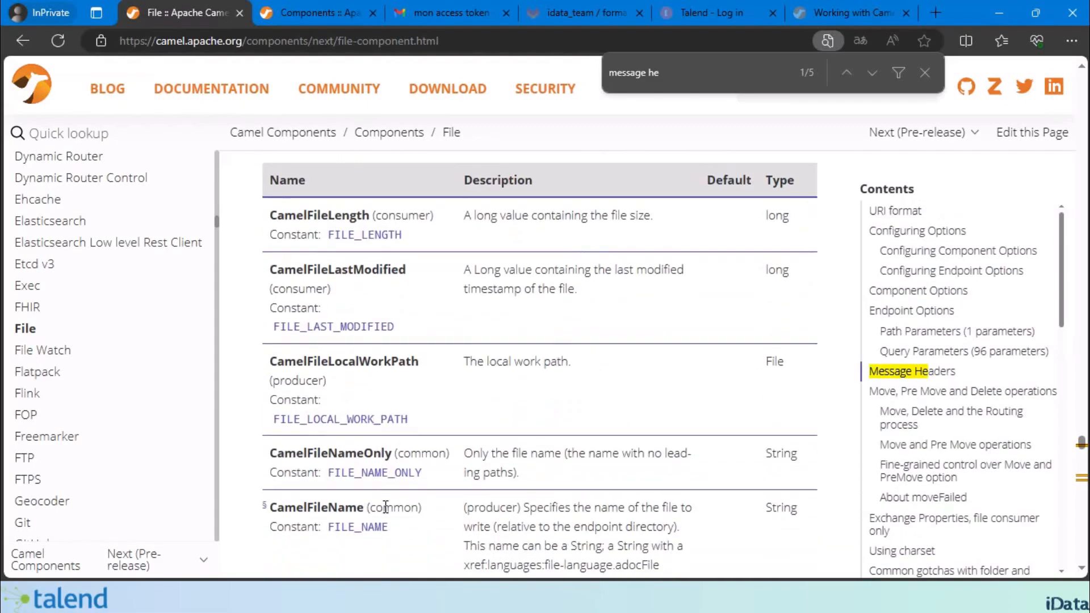
scroll(380, 464, "up", 2)
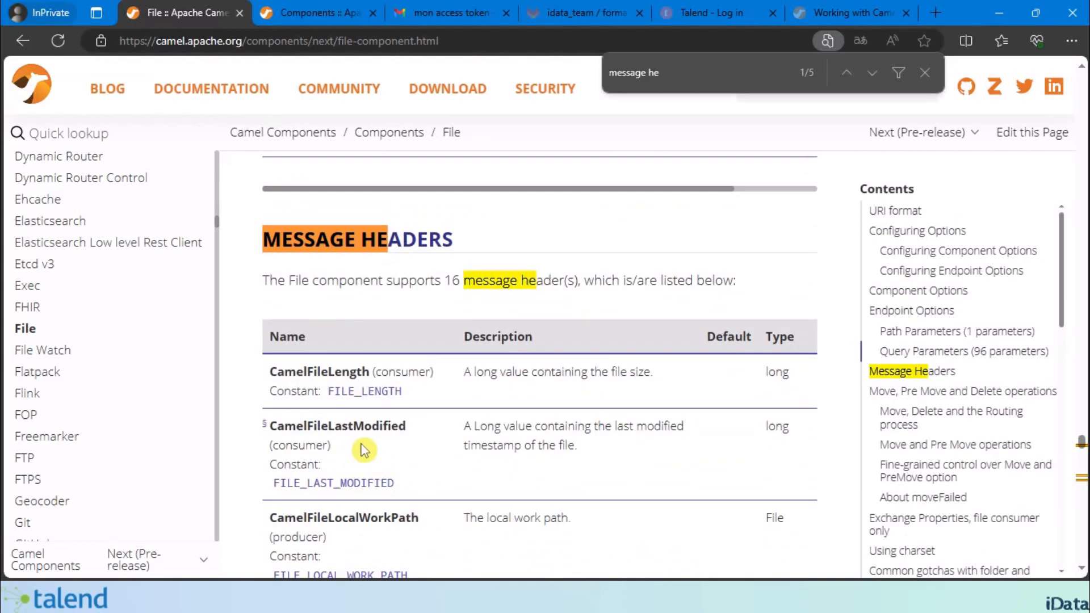
left_click(302, 374)
left_click(310, 388)
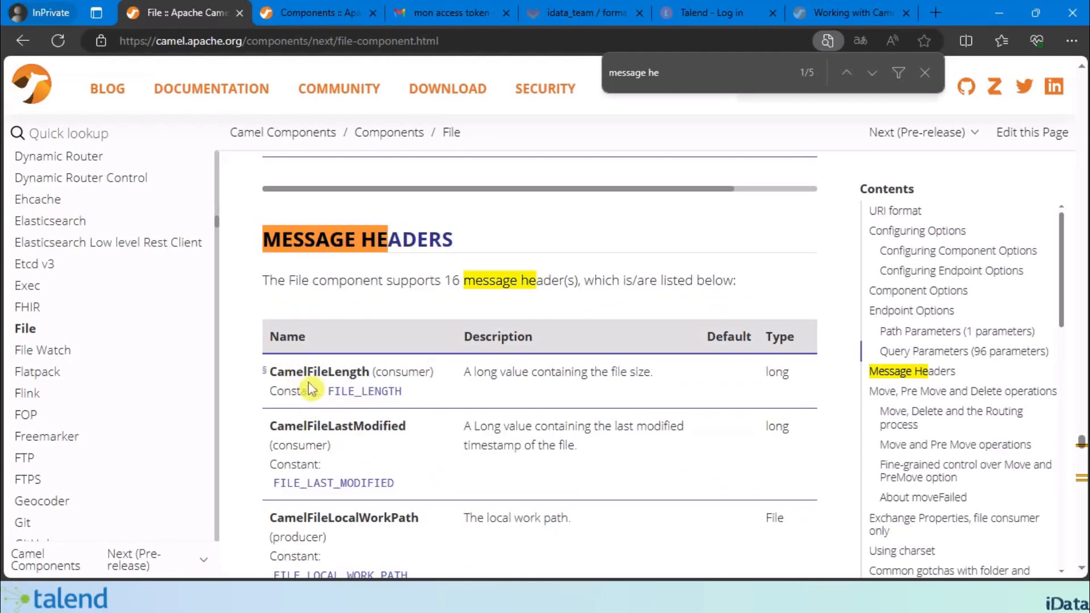
double_click(295, 375)
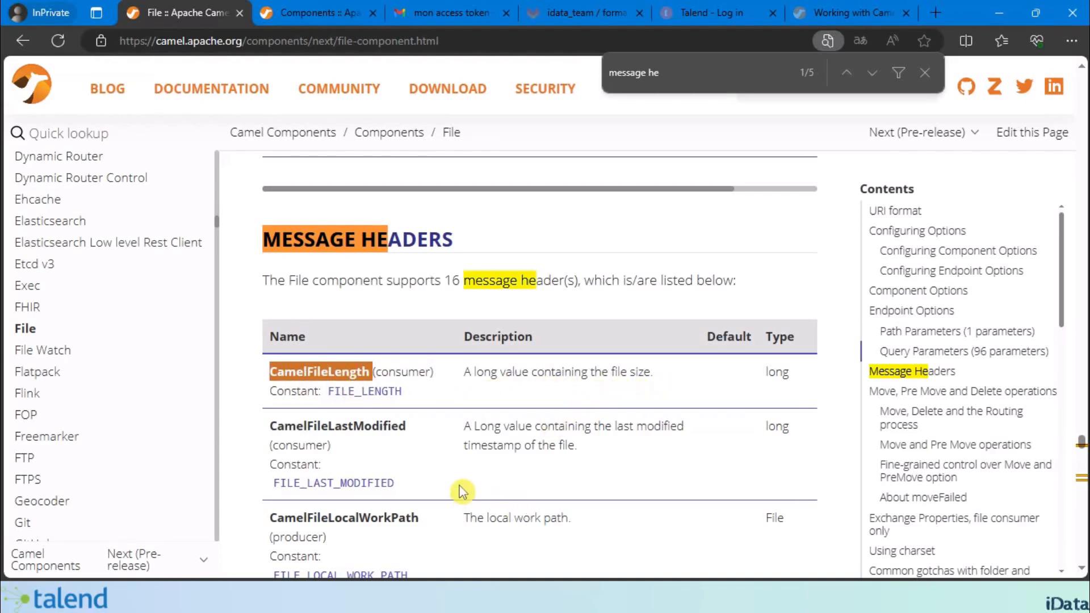
- Examine the remaining file message headers, especially CamelFileName and CamelFilePath, with their descriptions
scroll(351, 496, "down", 4)
scroll(351, 496, "down", 1)
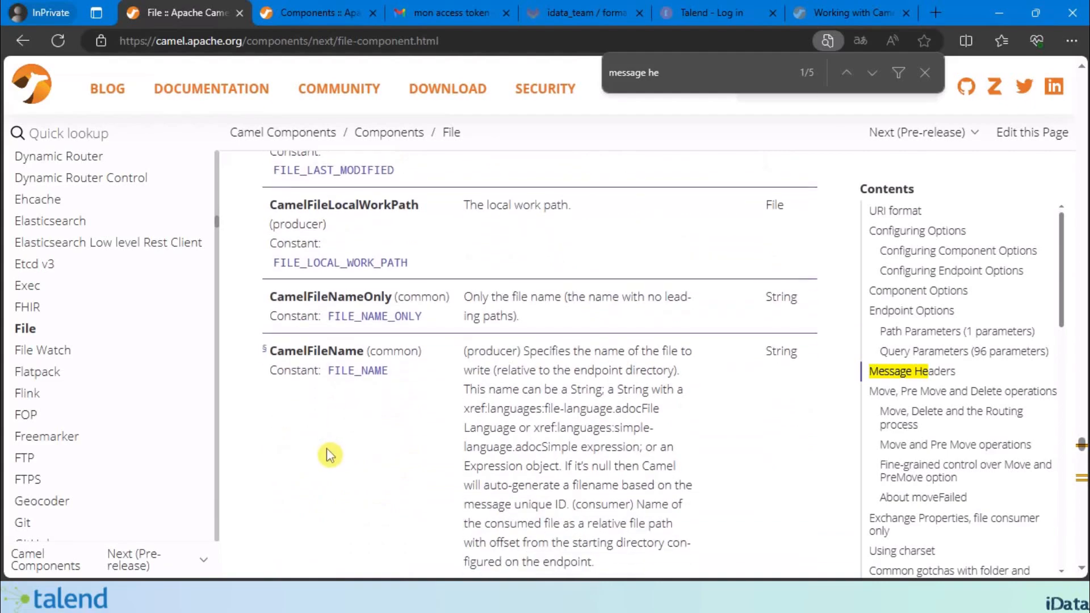
double_click(305, 351)
scroll(388, 444, "down", 1)
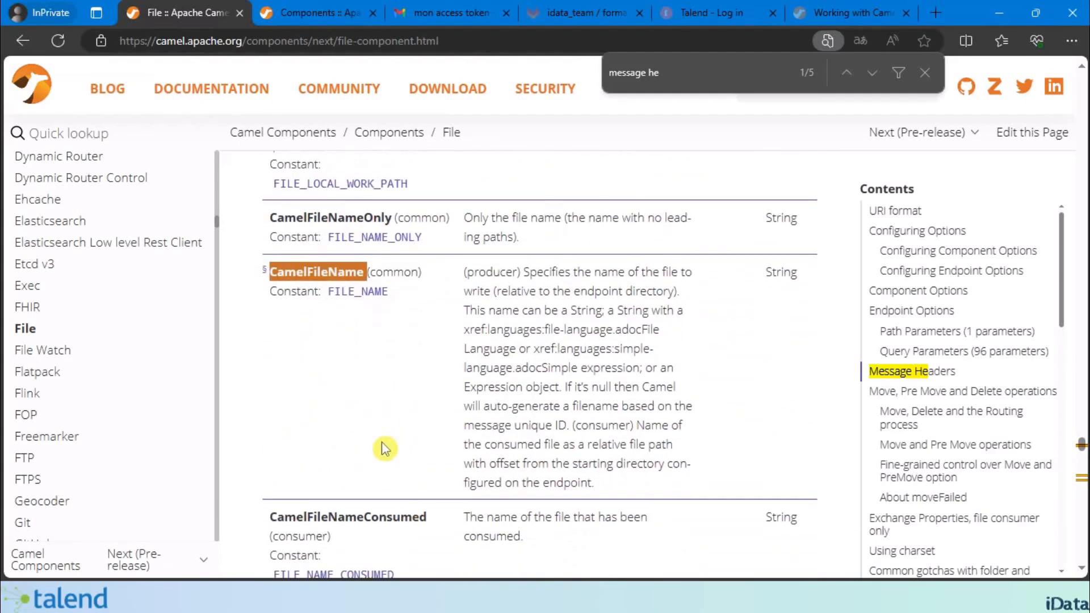
scroll(388, 444, "down", 4)
scroll(386, 443, "down", 1)
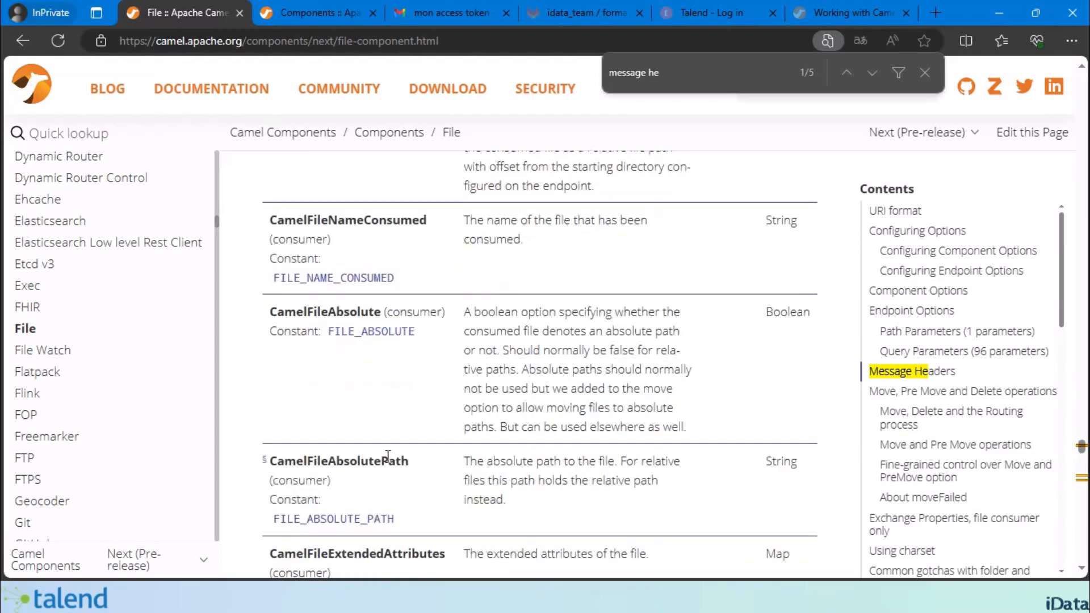
scroll(388, 456, "down", 2)
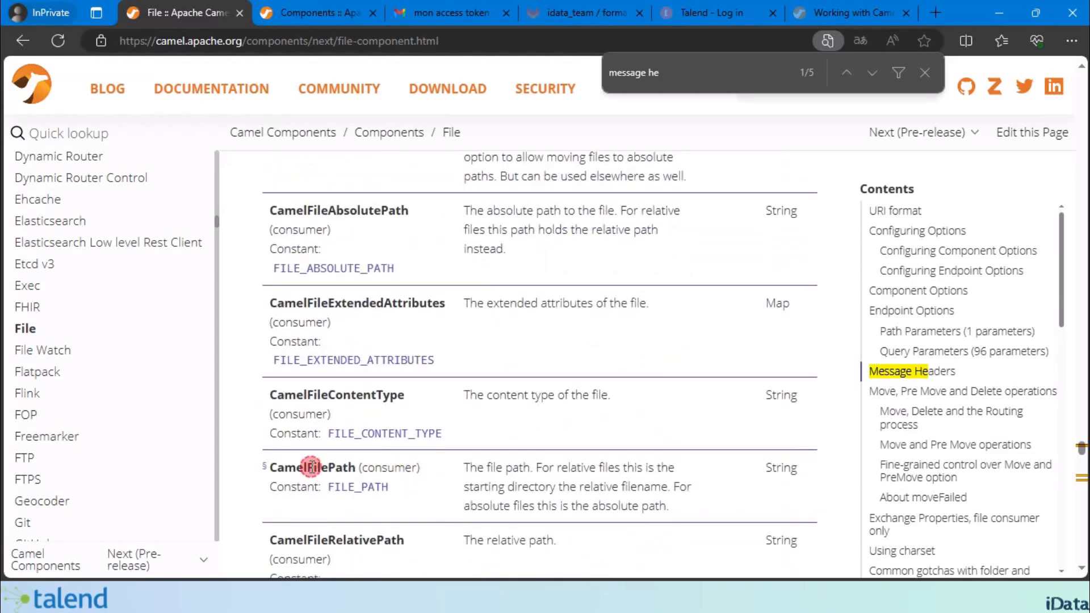
double_click(312, 467)
scroll(431, 421, "up", 2)
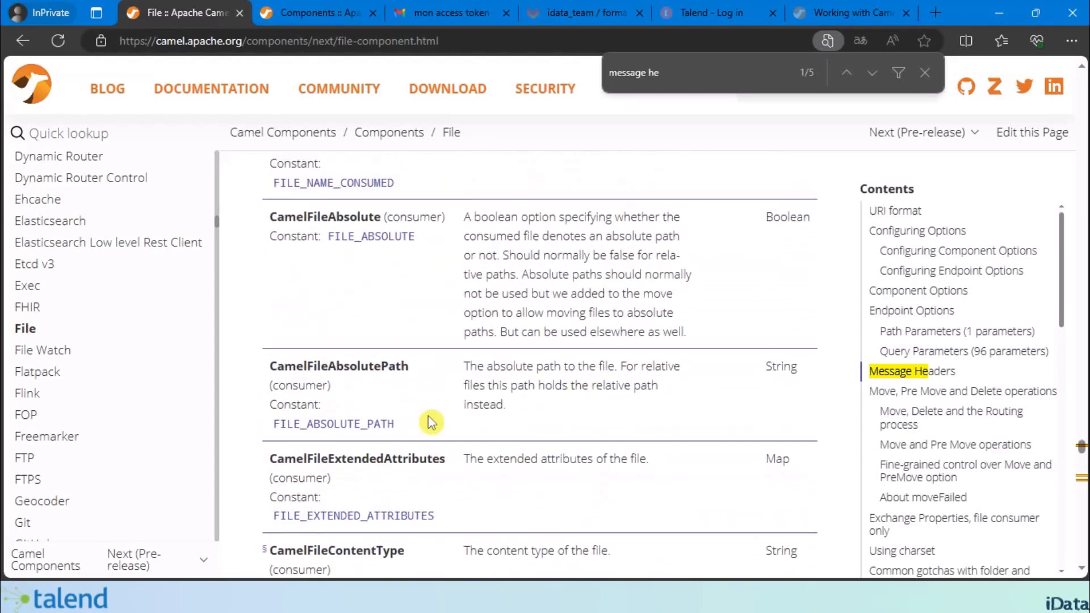
scroll(432, 419, "up", 2)
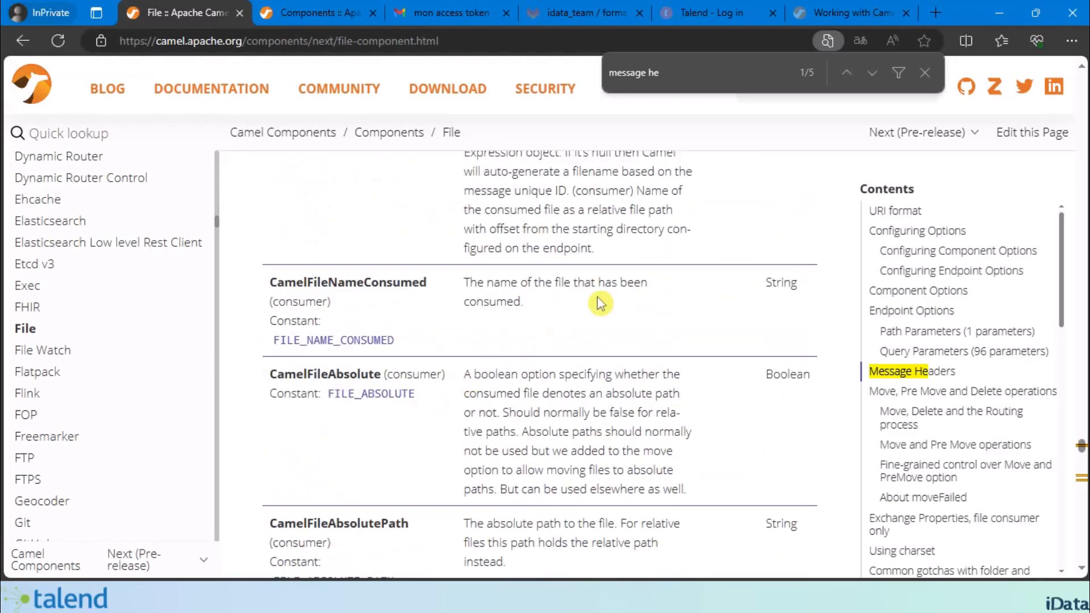
- Switch back to Talend Studio and set the cLog message to "File directory ${in.header.CamelFilePath} \nFile Name ${in.header.CamelFileName} \nFile content: ${in.body}"
left_click(999, 12)
left_click(285, 179)
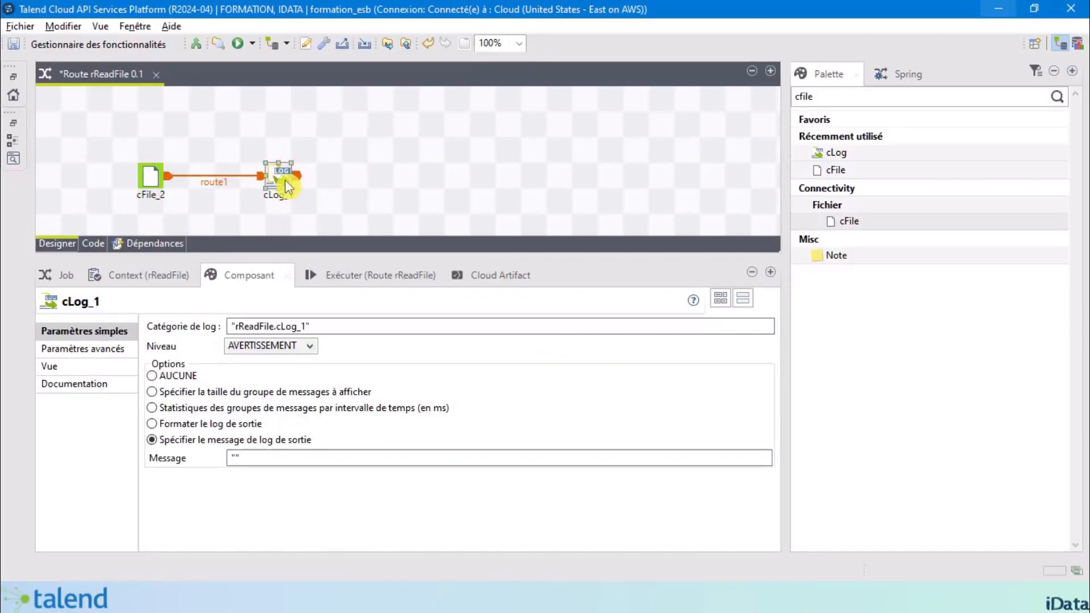
left_click(236, 457)
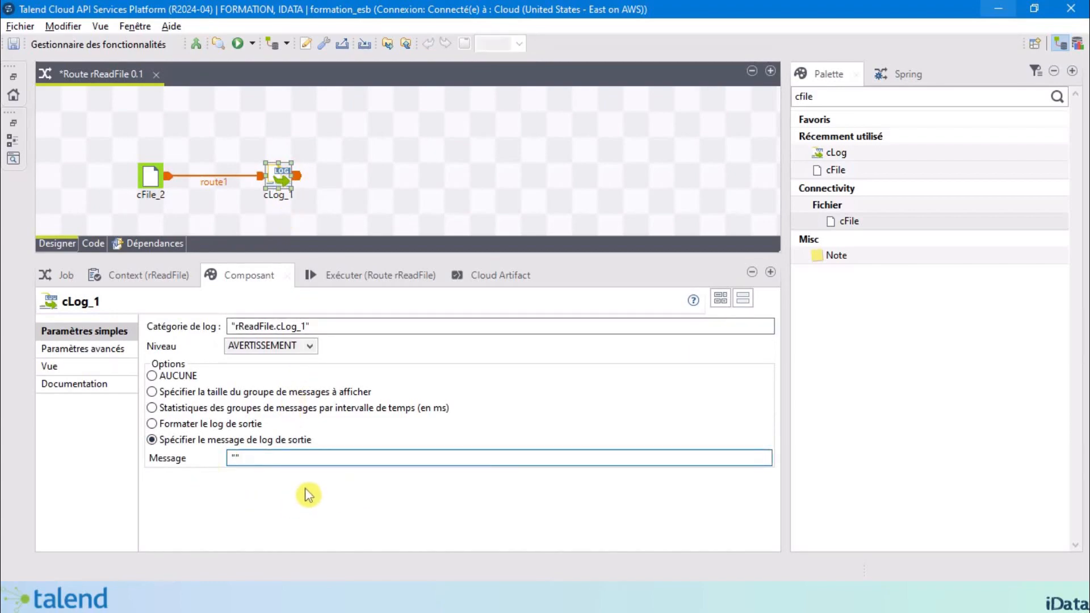
type("File directory ${in.header.CamelFilePath} \\nFile Name ${in.header.CamelFileName} \\nFile content: ${in.body}")
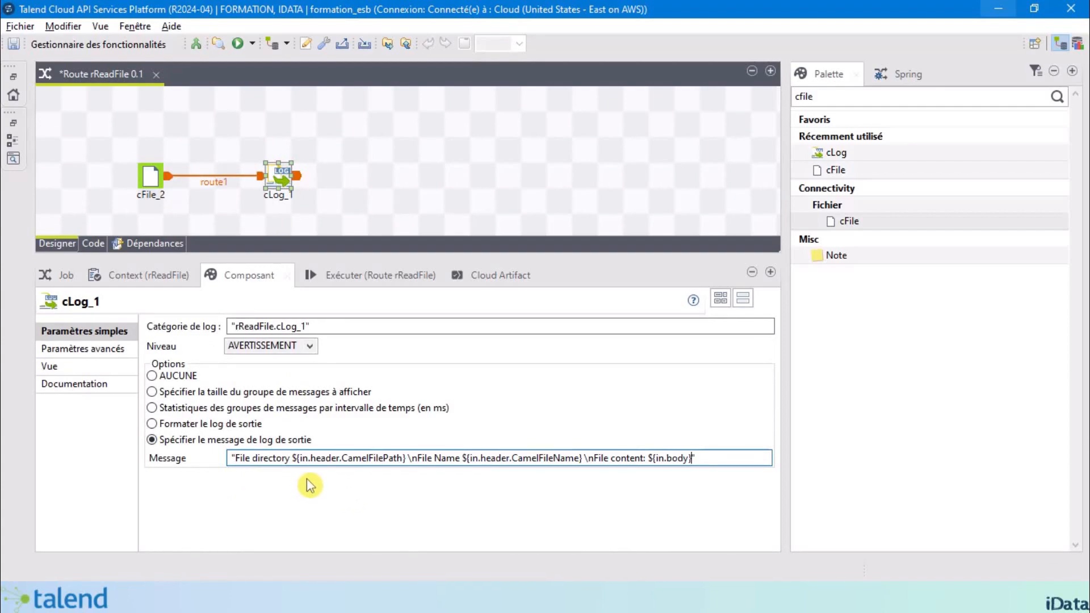
- Review the file directory part of the cLog message and its ${in.header.CamelFilePath} expression
left_click(236, 458)
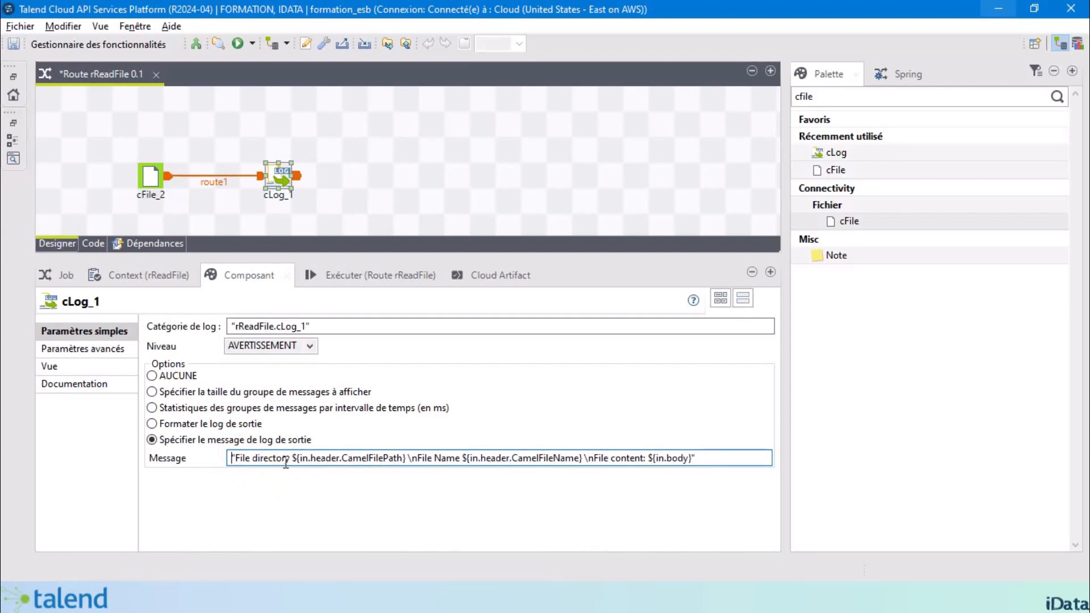
left_click_drag(290, 458, 236, 459)
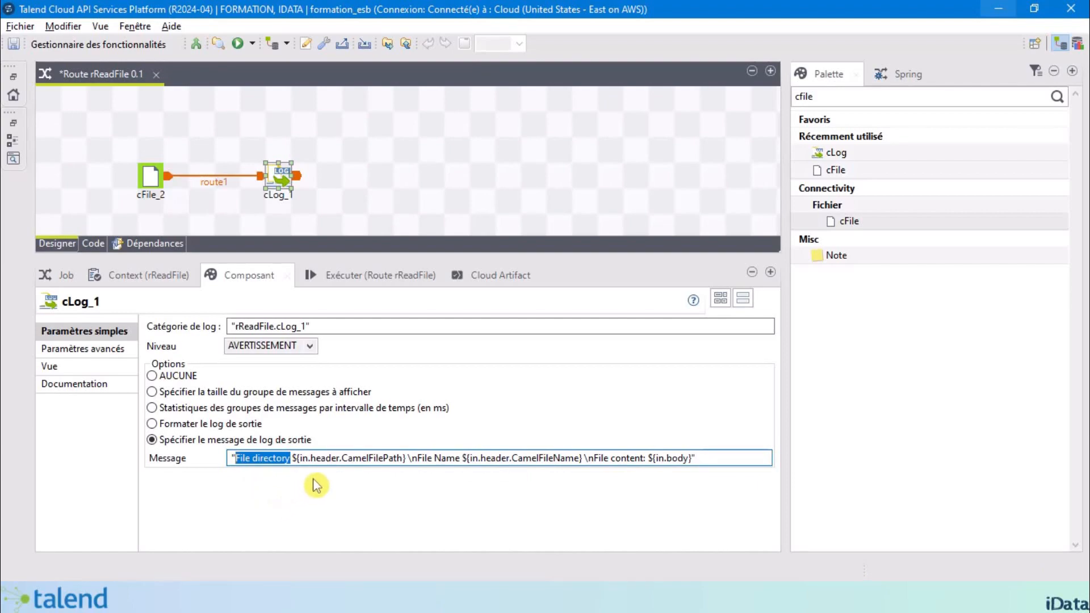
left_click_drag(341, 458, 399, 454)
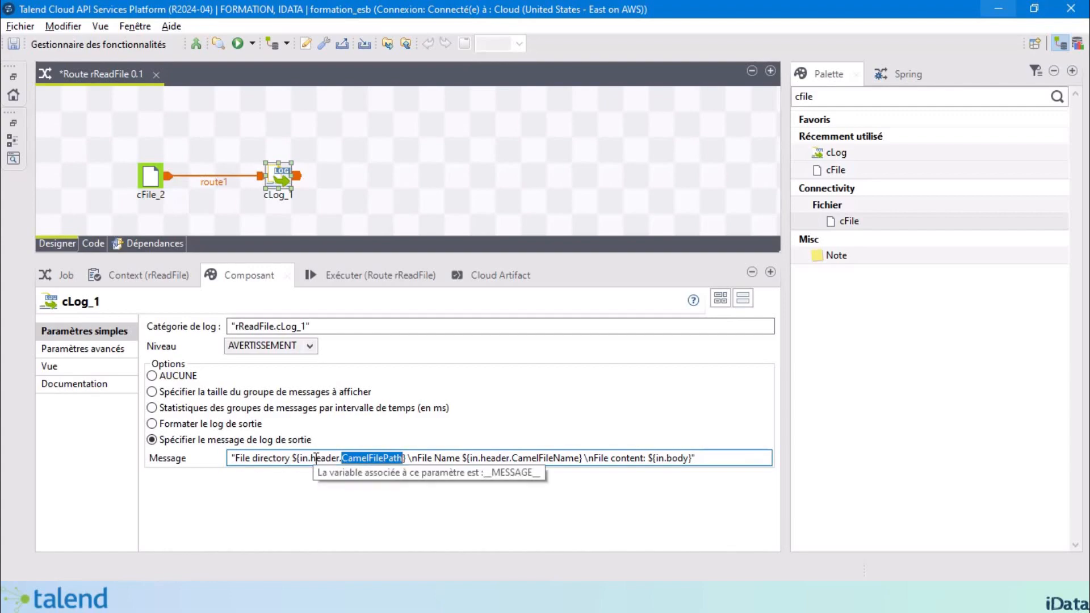
left_click_drag(311, 458, 330, 460)
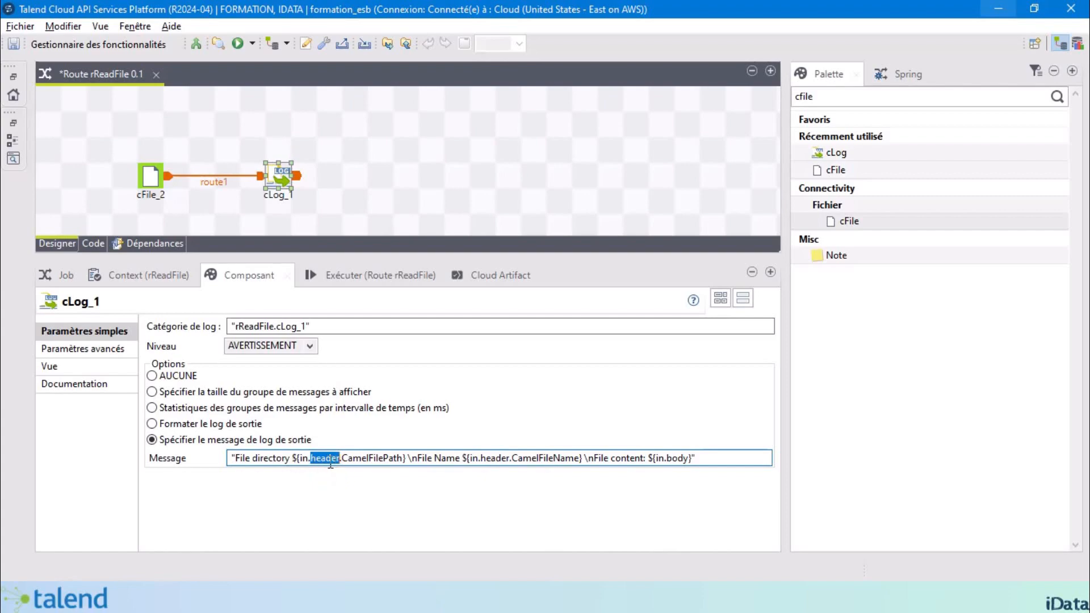
left_click(294, 458)
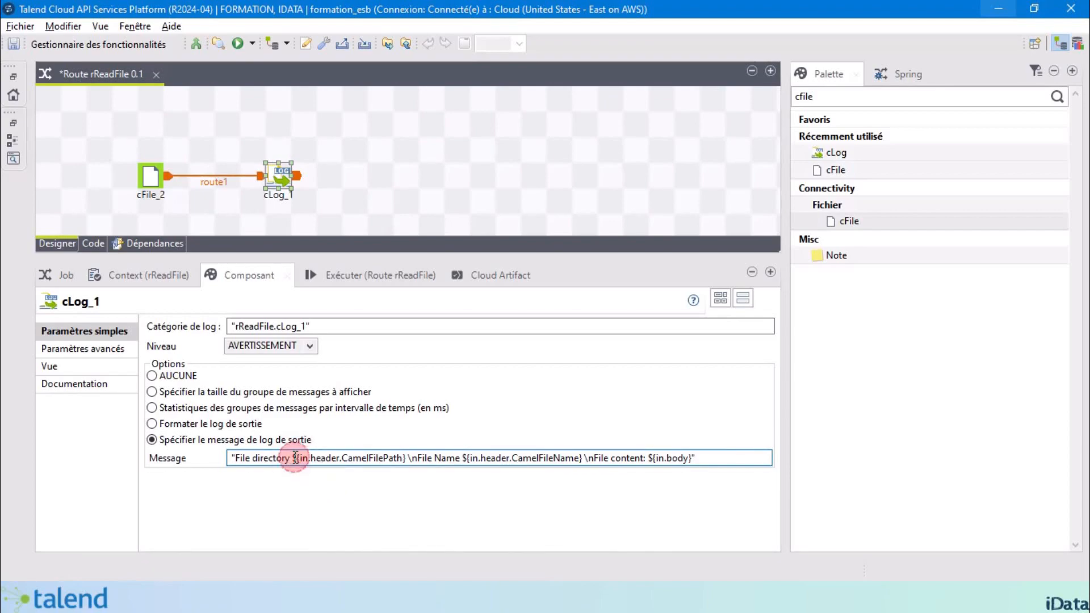
left_click_drag(295, 458, 392, 453)
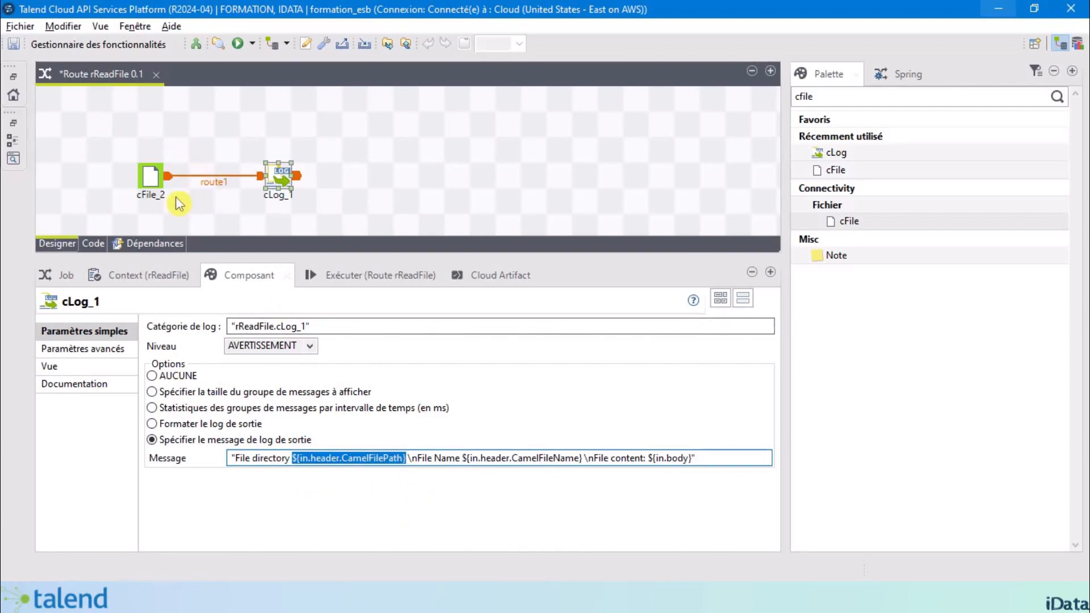
- Review the file name and file content parts of the cLog message, with the CamelFileName header and ${in.body} expressions
left_click(417, 459)
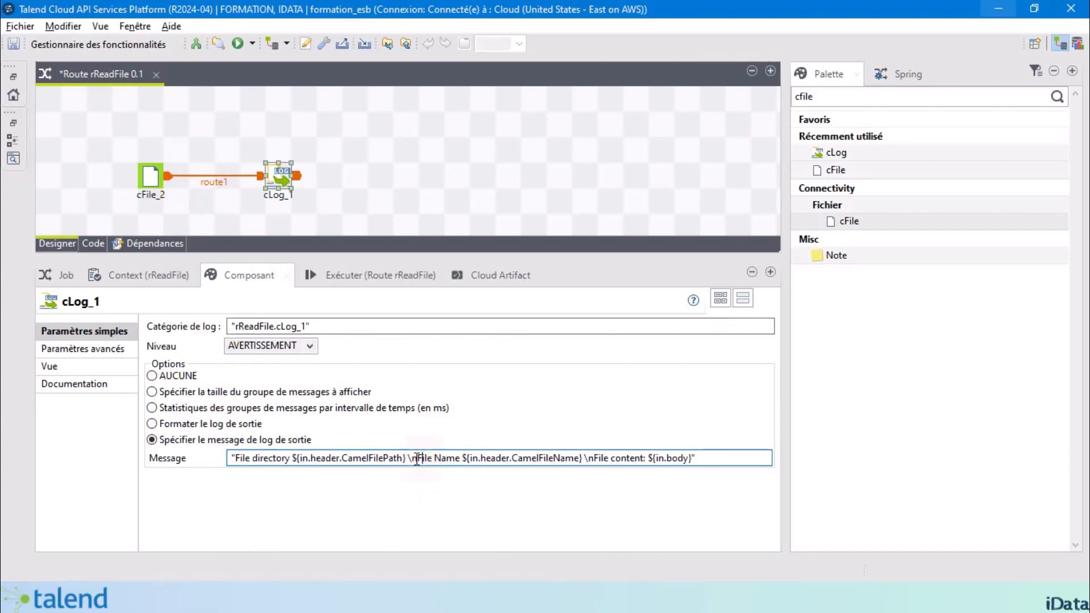
left_click_drag(419, 459, 448, 459)
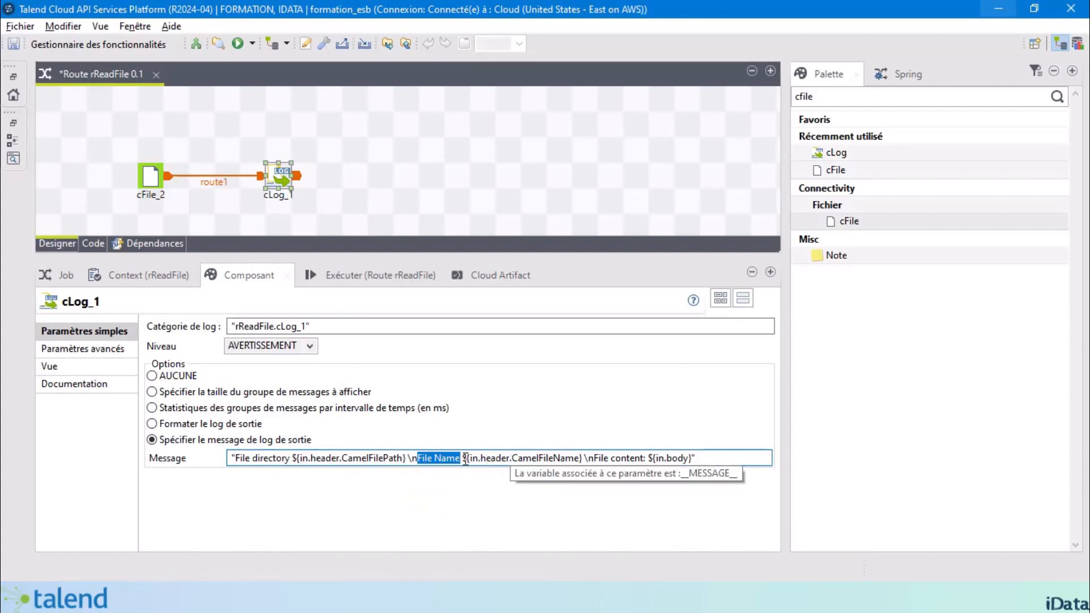
left_click_drag(513, 459, 576, 453)
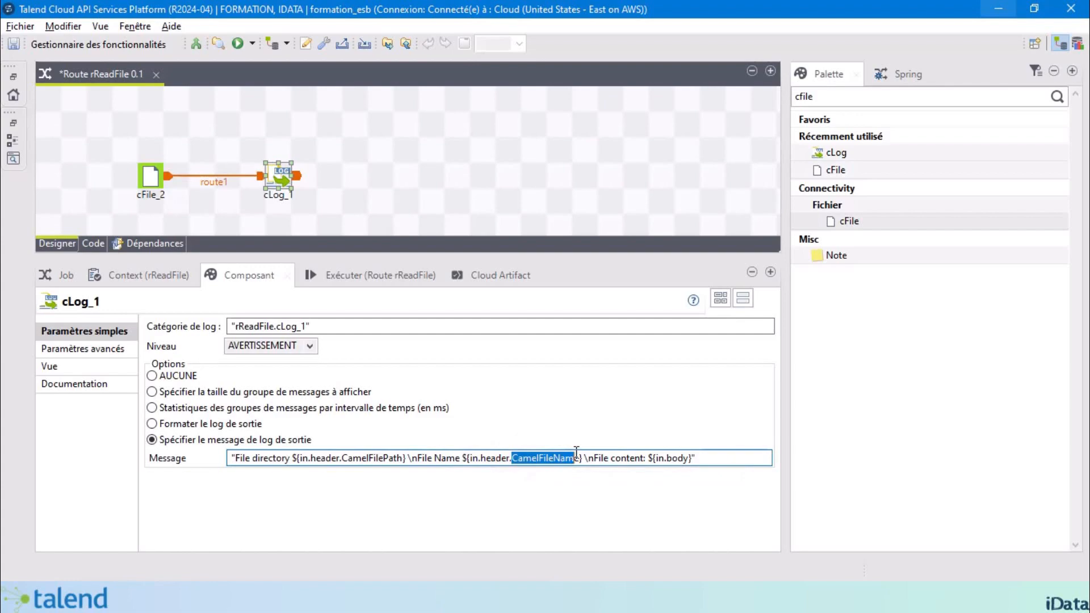
double_click(495, 458)
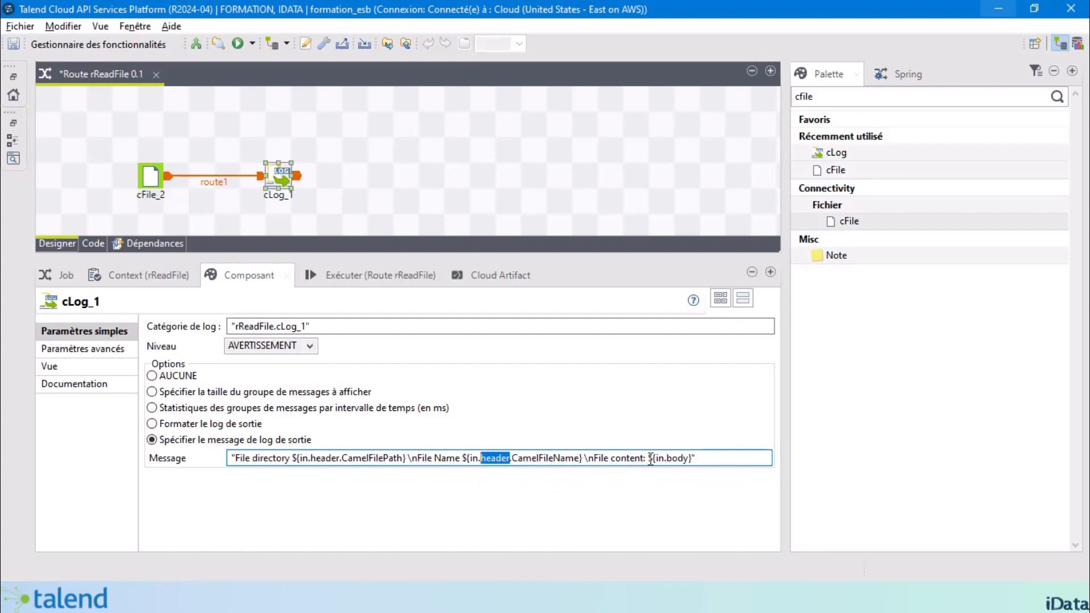
left_click(684, 459)
left_click(664, 458)
left_click_drag(647, 458, 674, 459)
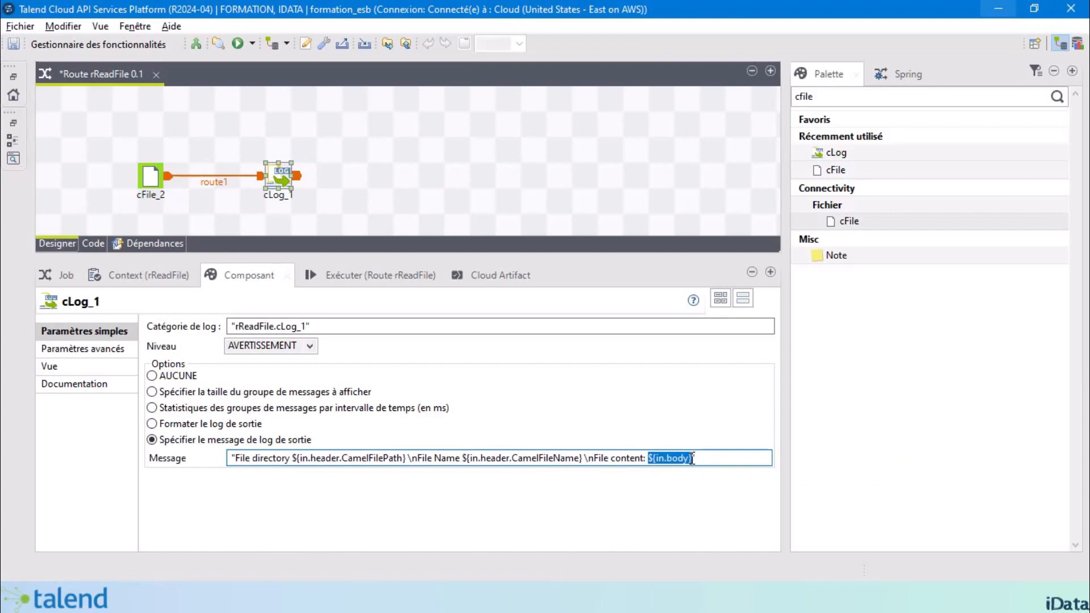
left_click(660, 460)
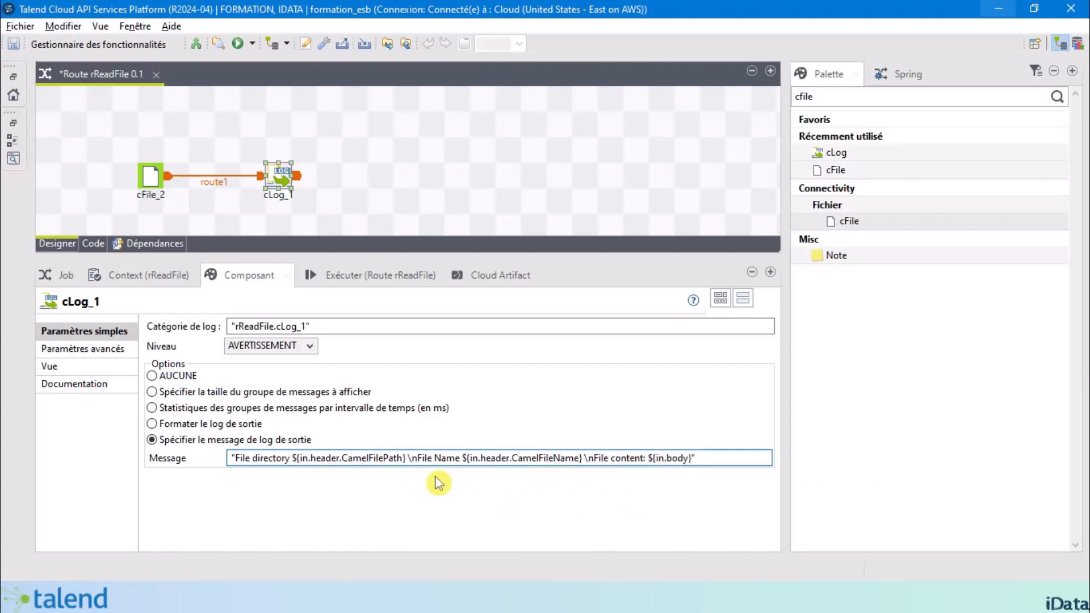
- Run the rReadFile route, check the input path of the cFile component, and return to the execution console
left_click(367, 275)
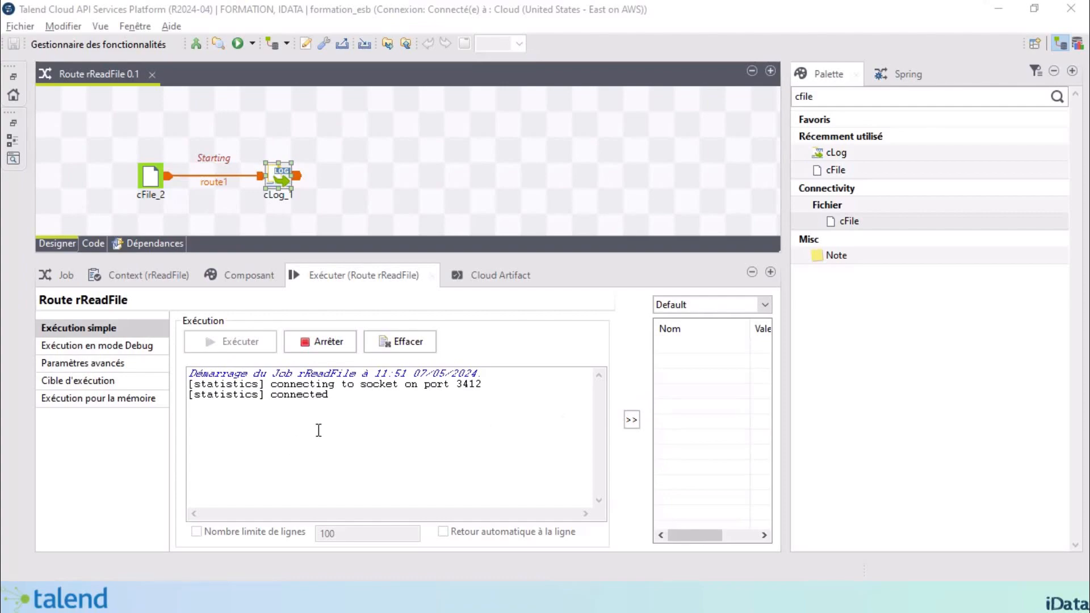
left_click(150, 177)
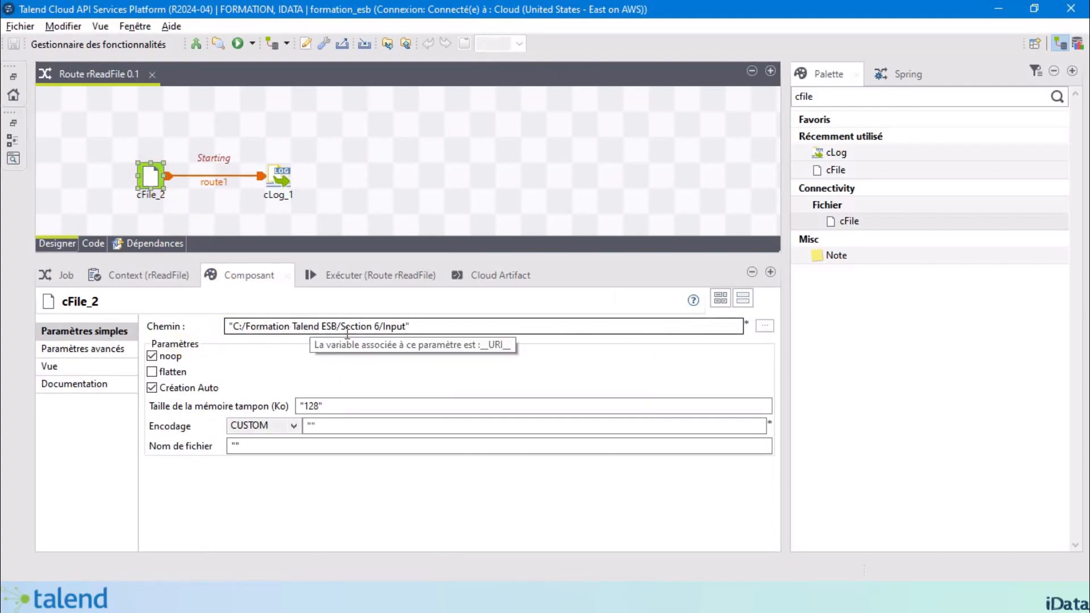
left_click(366, 283)
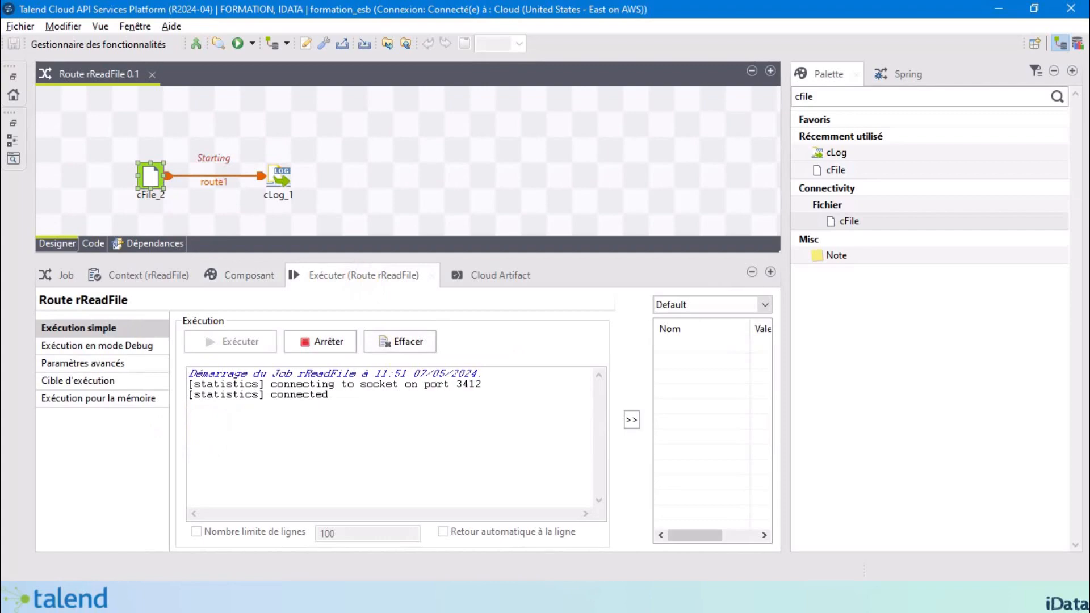
- Switch to the Section 6 folder in File Explorer and resize and move its window beside the route's execution console
left_click_drag(732, 515, 673, 4)
left_click(271, 212)
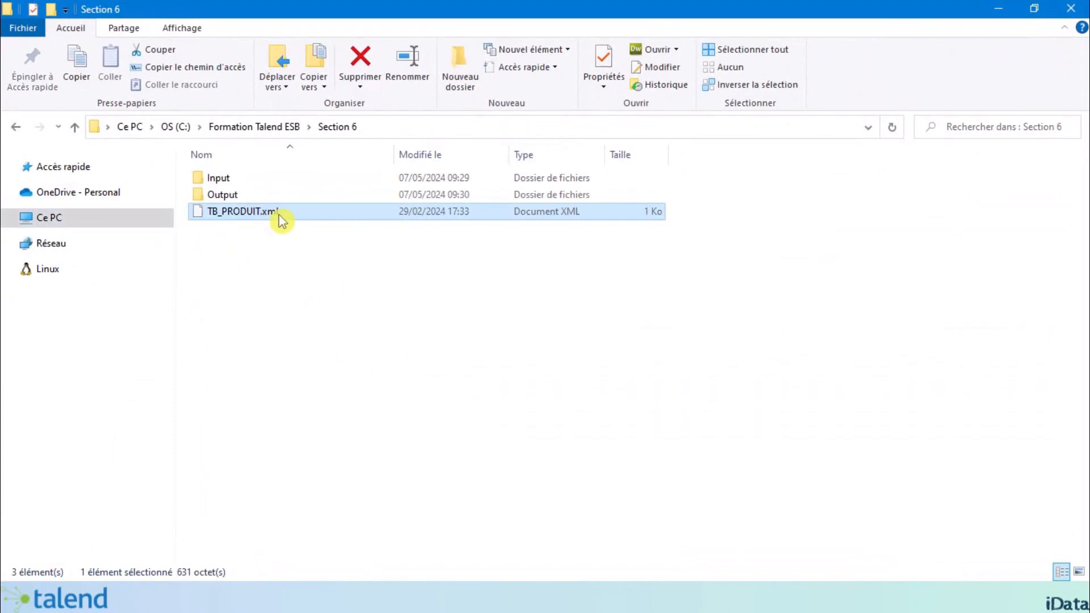
left_click_drag(372, 6, 474, 16)
left_click_drag(631, 191, 845, 238)
scroll(818, 183, "down", 1)
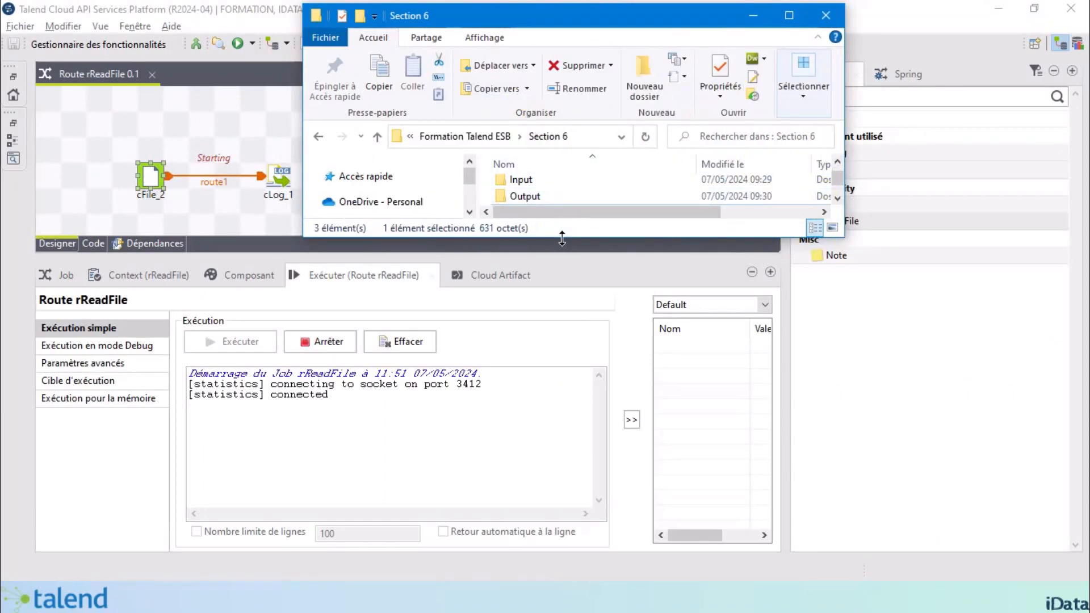
left_click_drag(563, 236, 636, 583)
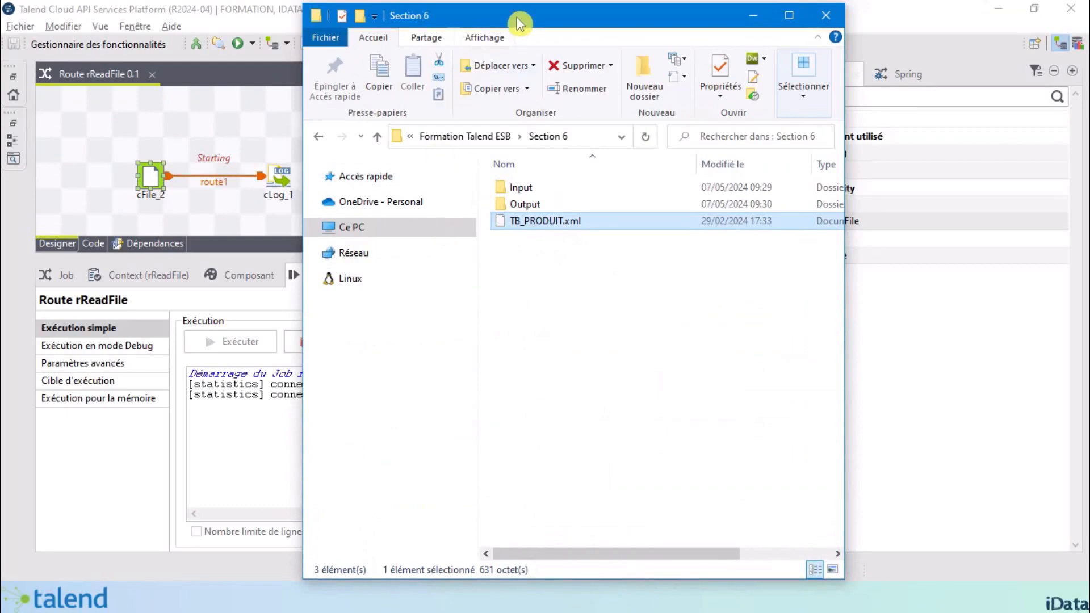
left_click_drag(519, 19, 744, 24)
left_click(762, 289)
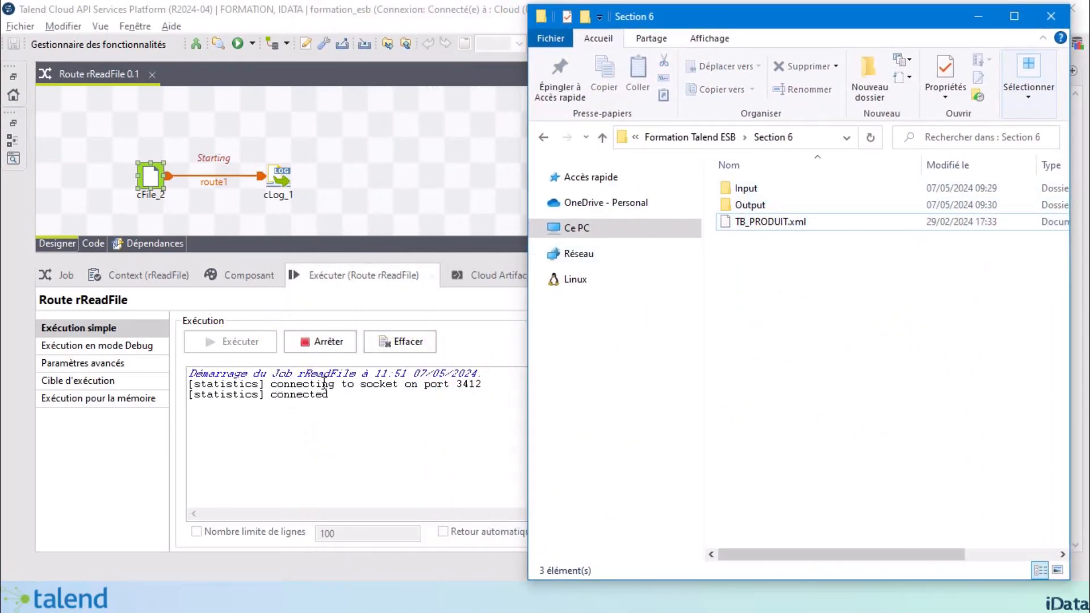
- Copy TB_PRODUIT.xml from the Section 6 folder into its Input subfolder
left_click(795, 223)
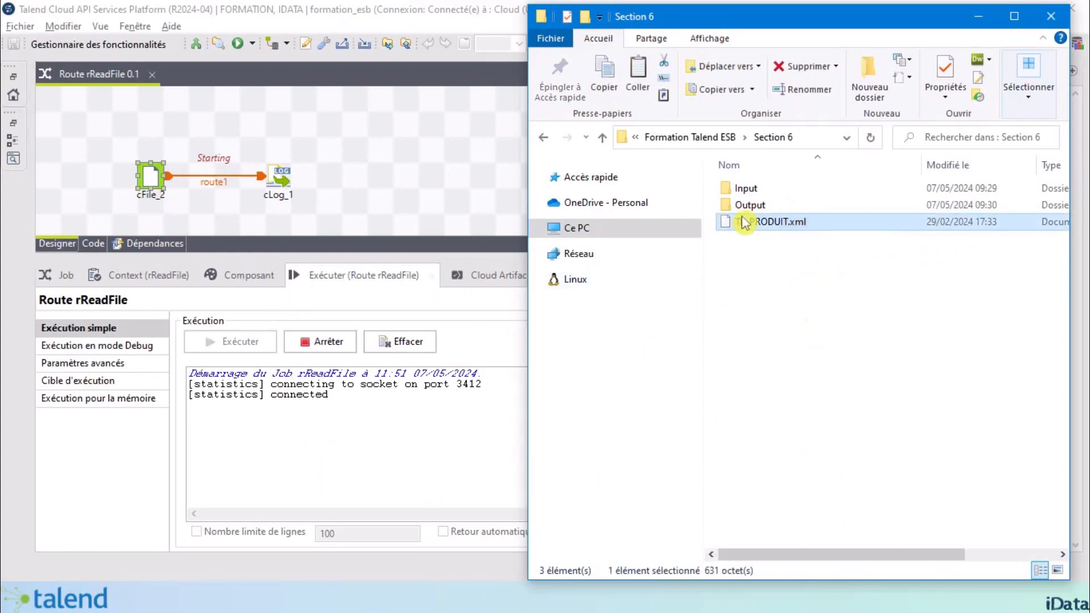
double_click(745, 192)
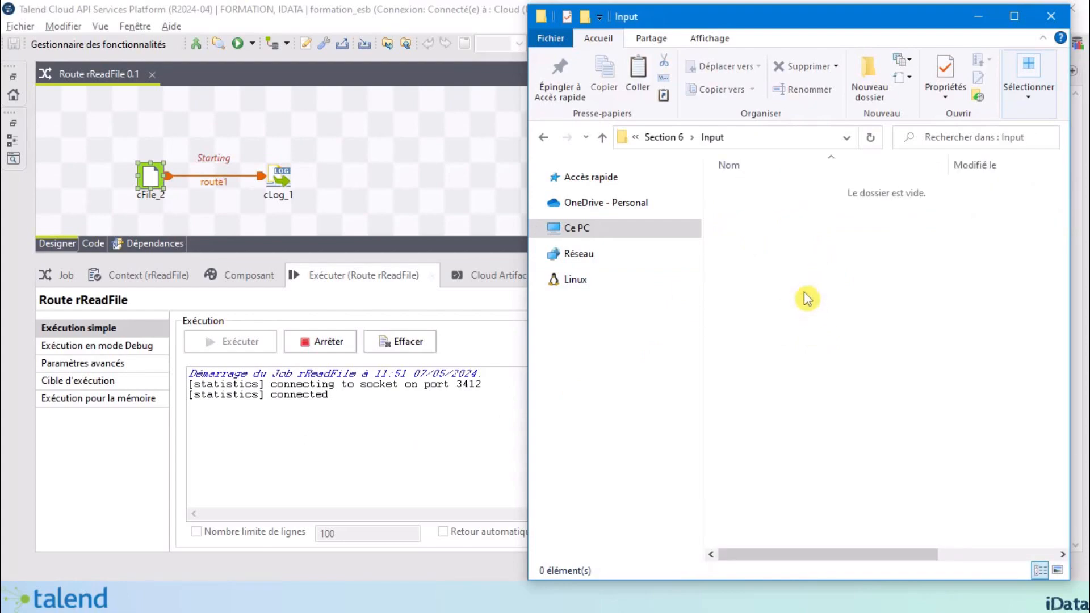
key("ctrl+v")
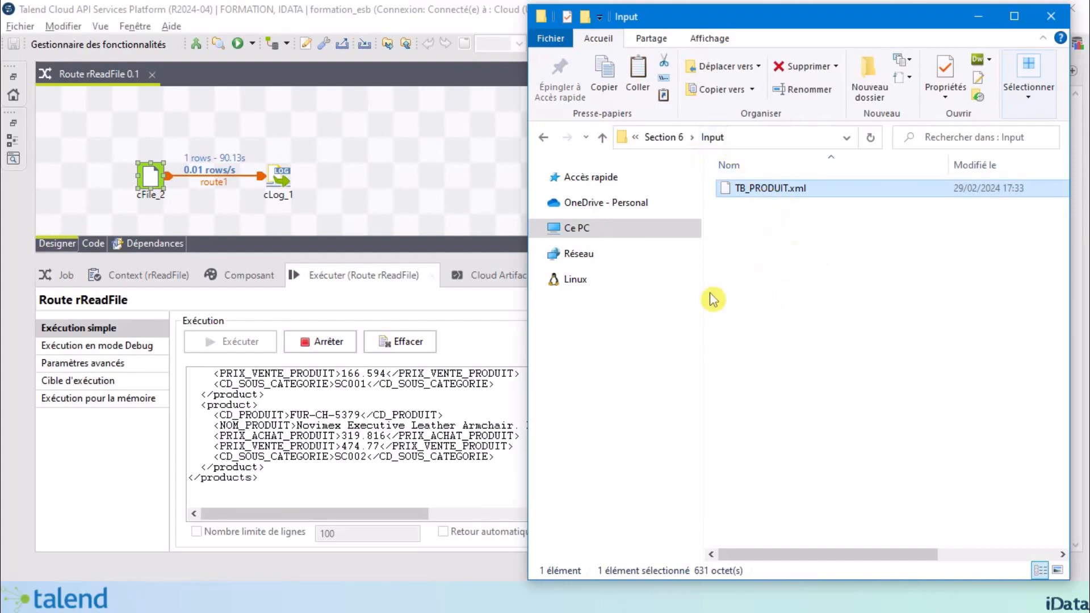
- Switch back to Talend Studio and examine the directory, name and content logged for TB_PRODUIT.xml, plus the path of the cFile component
scroll(331, 457, "up", 3)
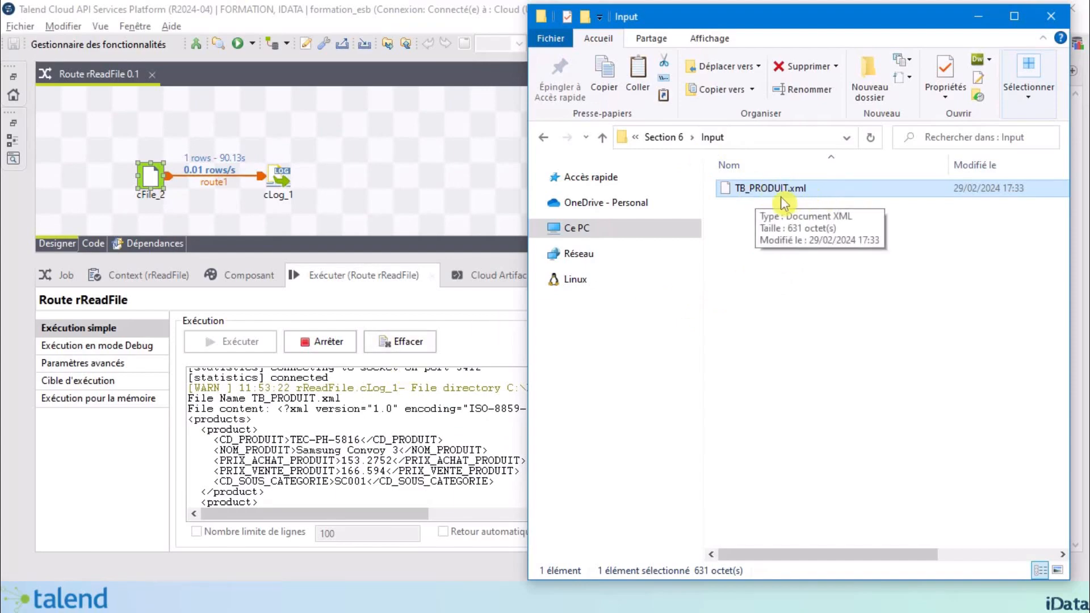
left_click(418, 257)
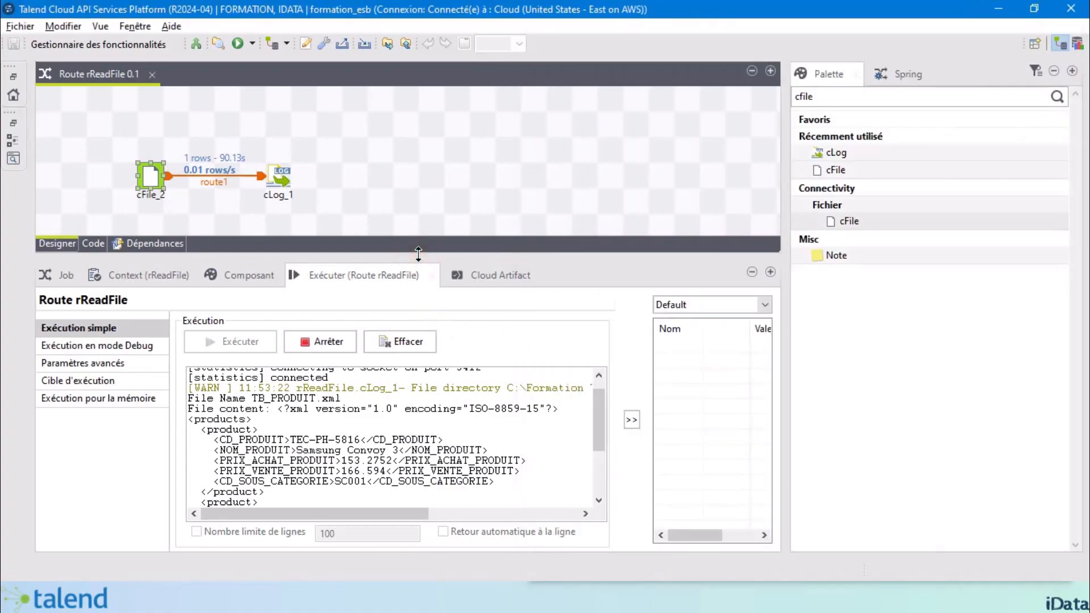
left_click_drag(418, 257, 437, 183)
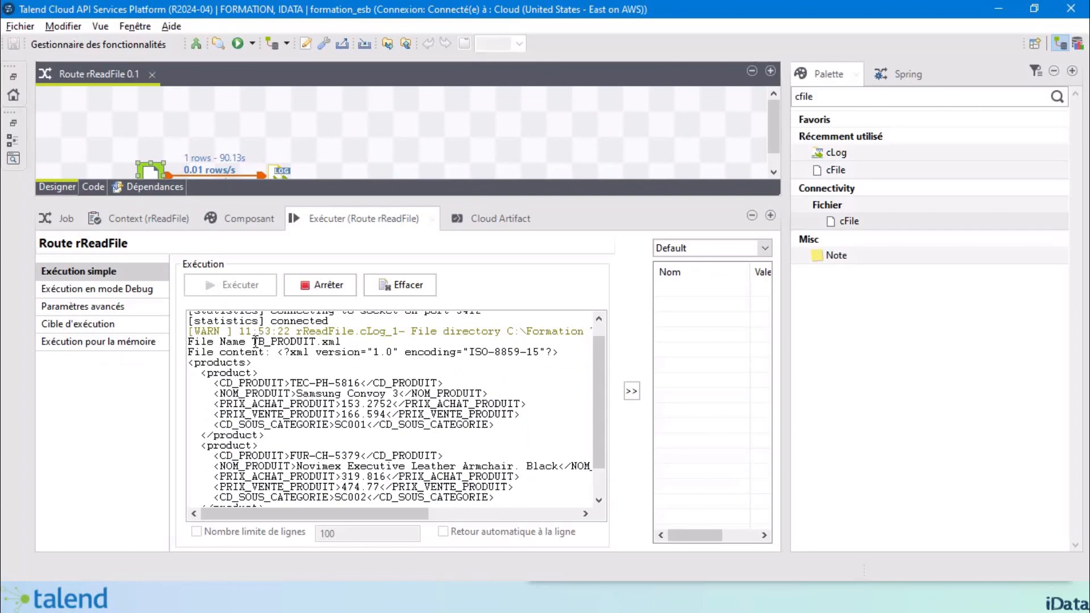
left_click_drag(256, 341, 312, 336)
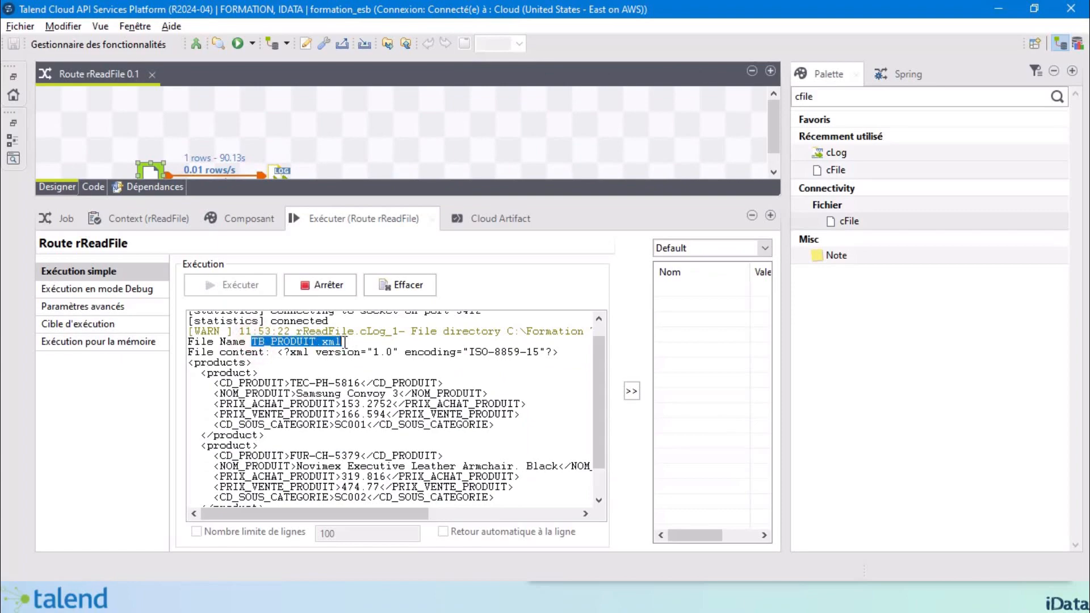
left_click_drag(334, 513, 495, 515)
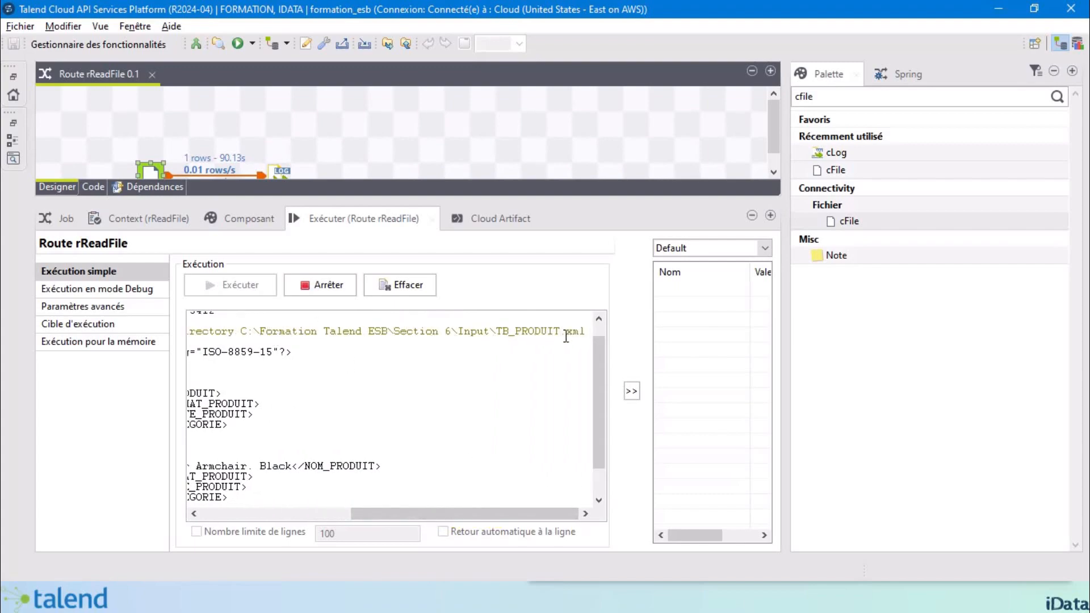
left_click_drag(476, 513, 264, 514)
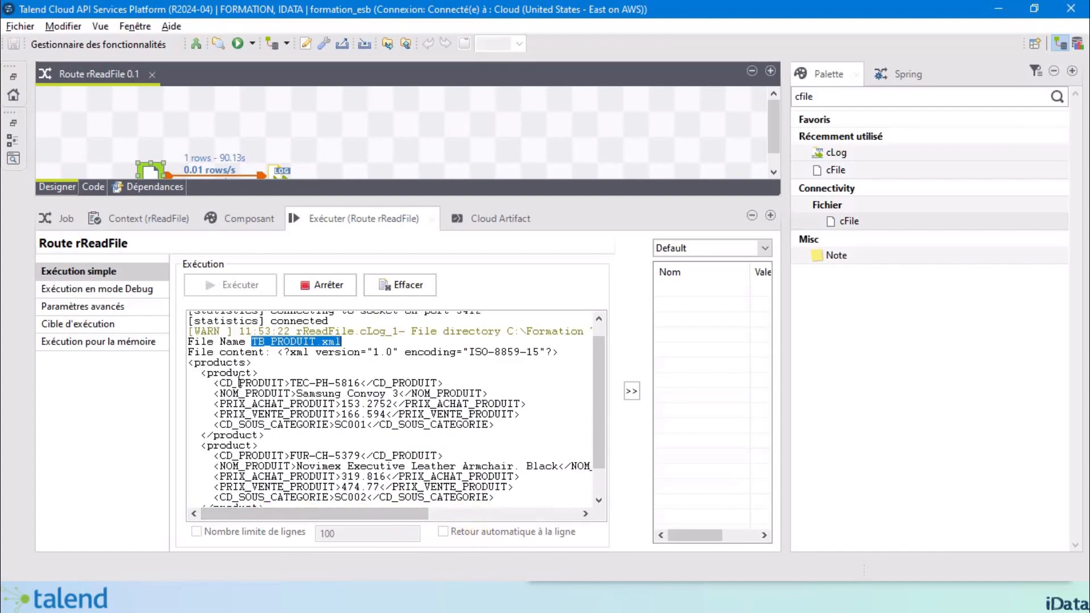
scroll(240, 378, "down", 1)
scroll(240, 378, "up", 2)
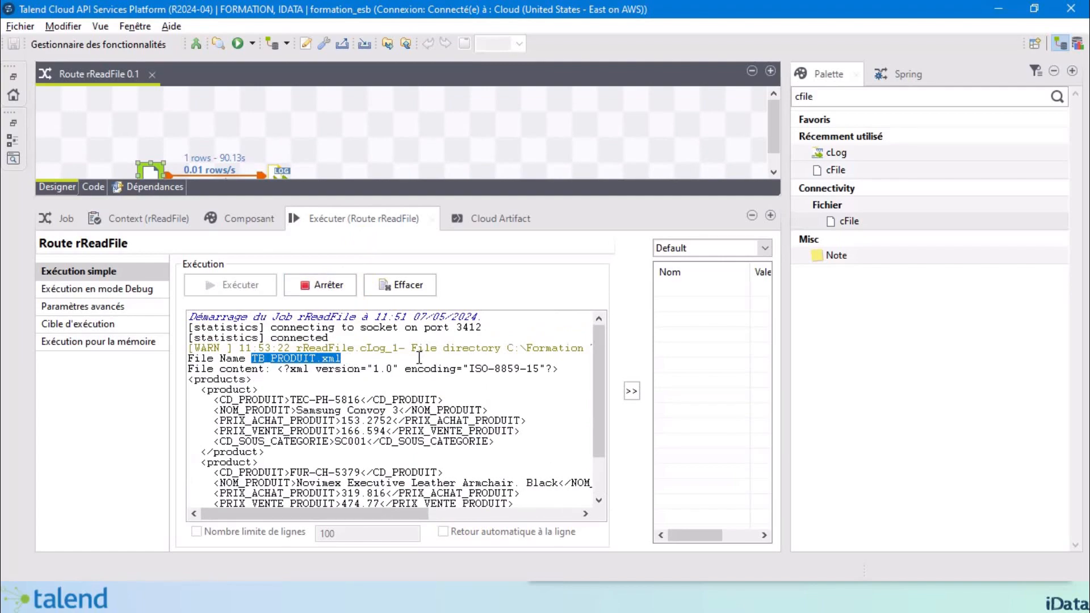
double_click(151, 168)
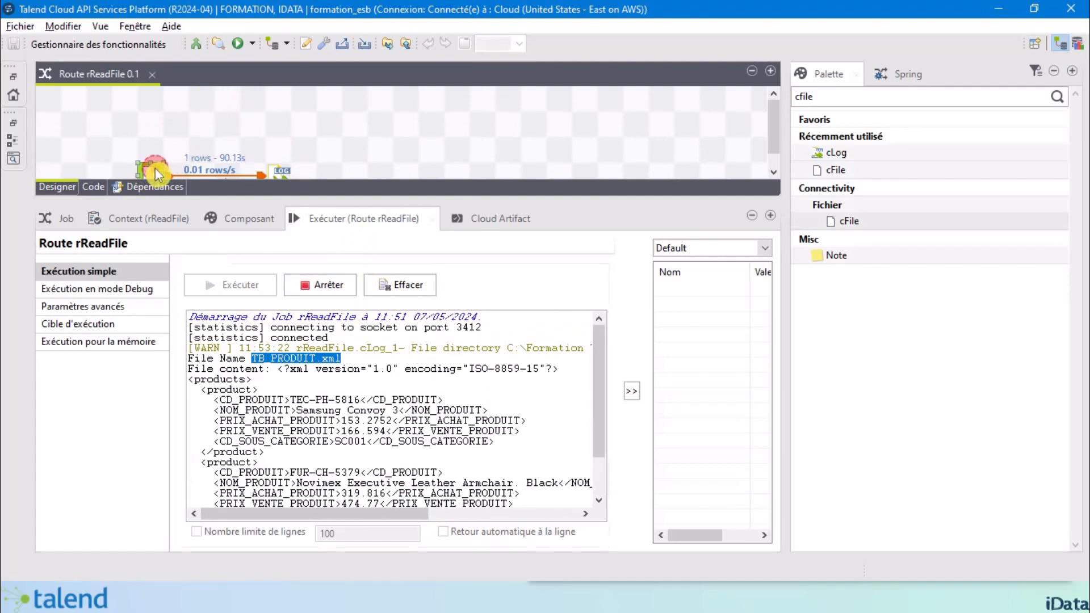
left_click_drag(421, 270, 208, 255)
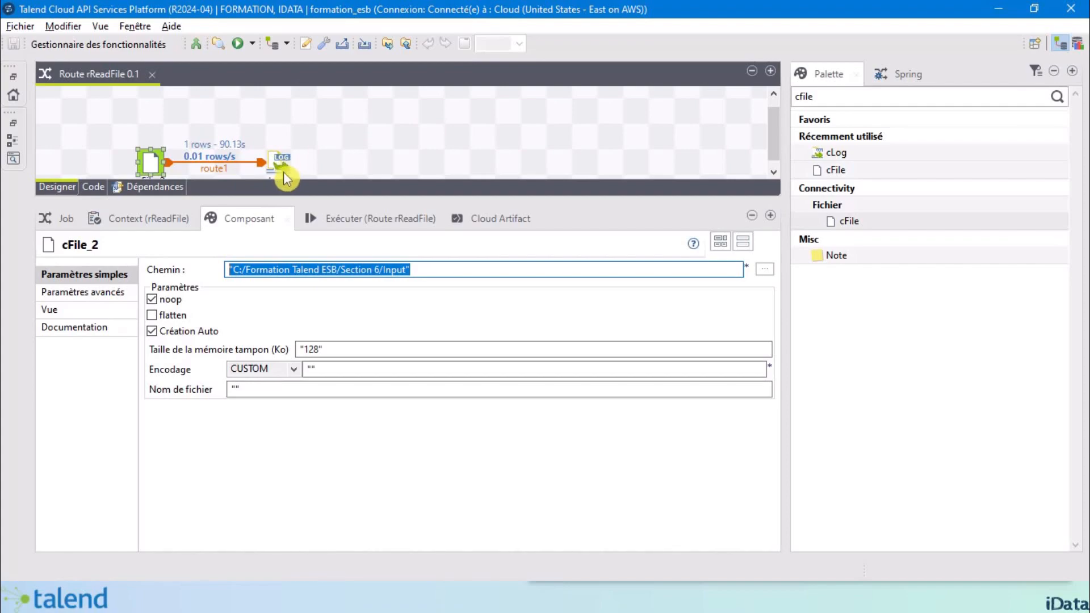
- Switch to File Explorer and duplicate TB_PRODUIT.xml within the Section 6 folder
left_click(799, 228)
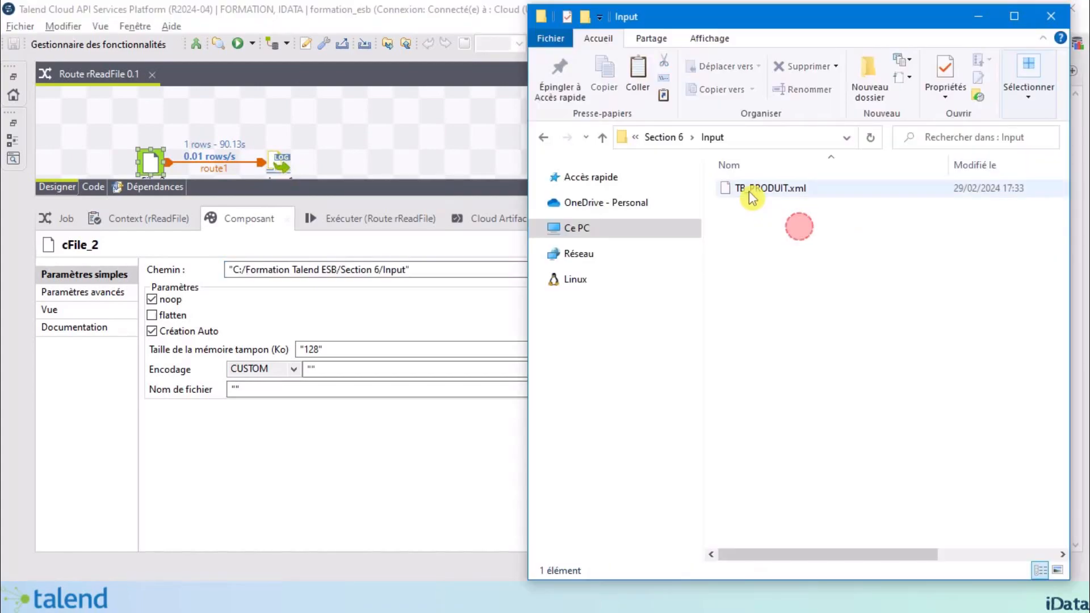
left_click(662, 135)
double_click(778, 222)
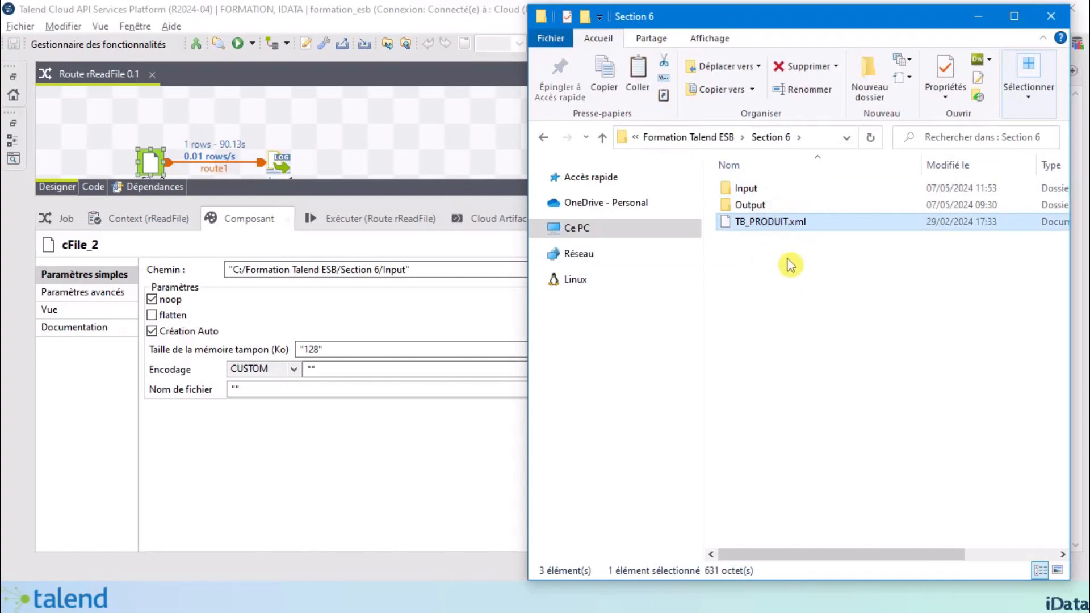
key("ctrl+v")
left_click(782, 290)
left_click(783, 222)
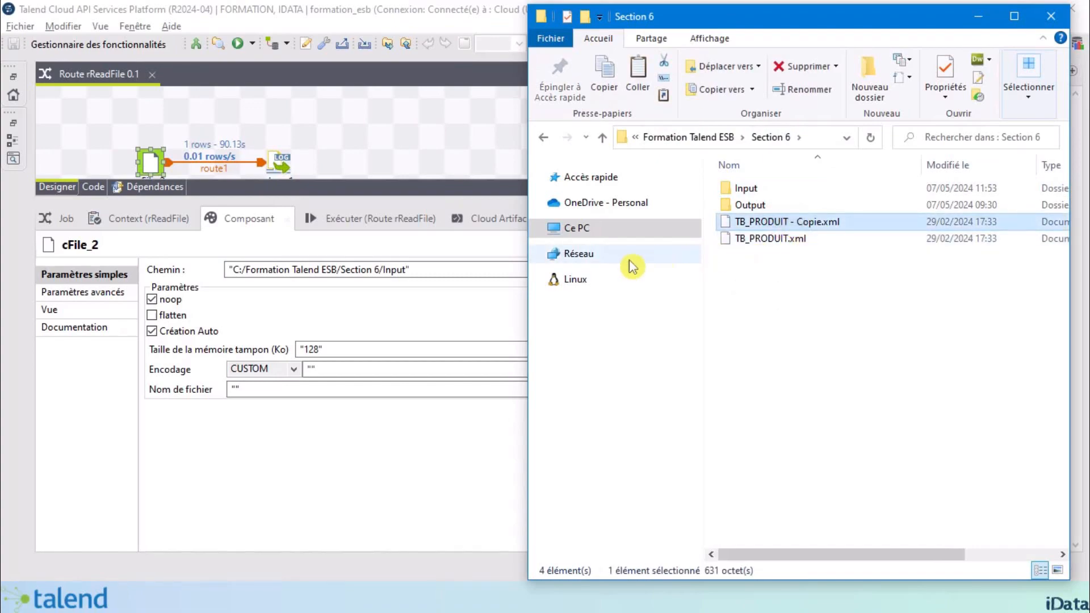
- Show the route's execution console, move TB_PRODUIT - Copie.xml into the Input folder and open that folder
left_click(409, 221)
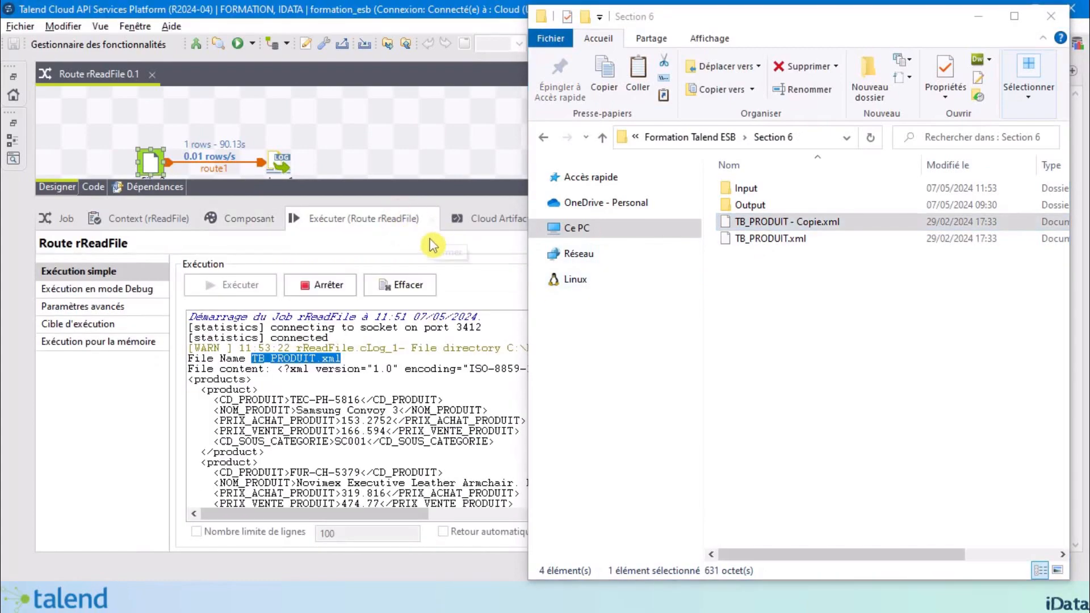
left_click(794, 221)
left_click_drag(801, 228, 763, 191)
double_click(763, 189)
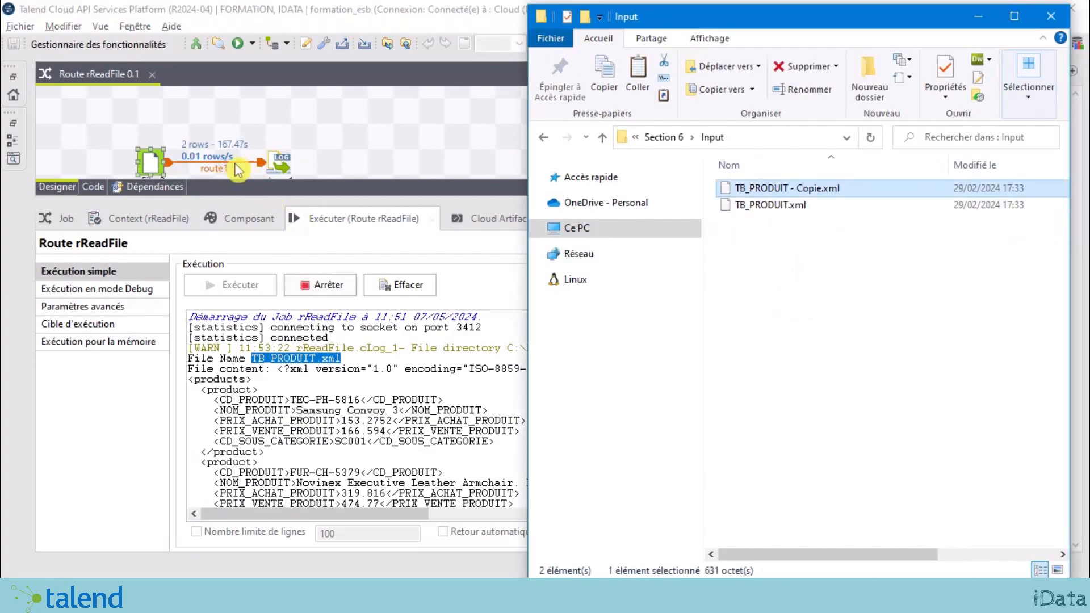
- Examine the console entries logged for TB_PRODUIT - Copie.xml and return to the cFile component's settings
scroll(343, 420, "down", 5)
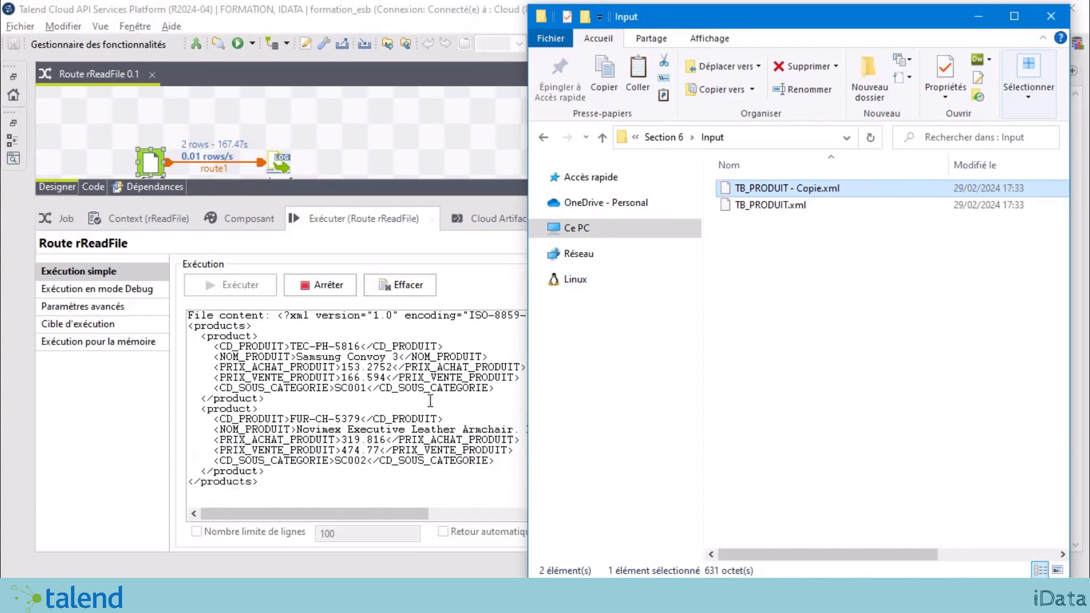
scroll(343, 420, "up", 1)
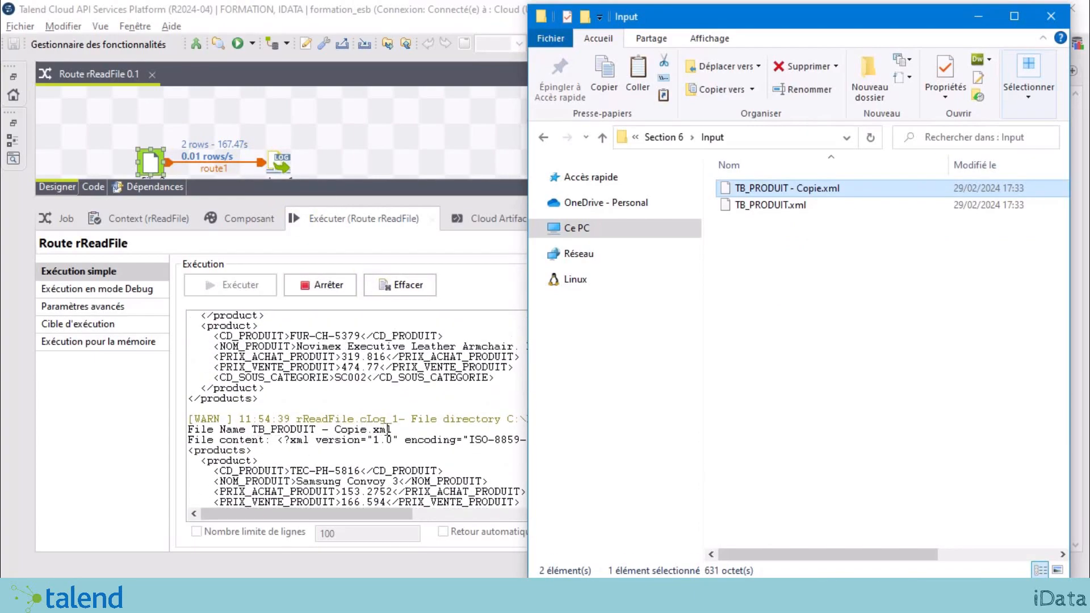
left_click_drag(398, 430, 248, 430)
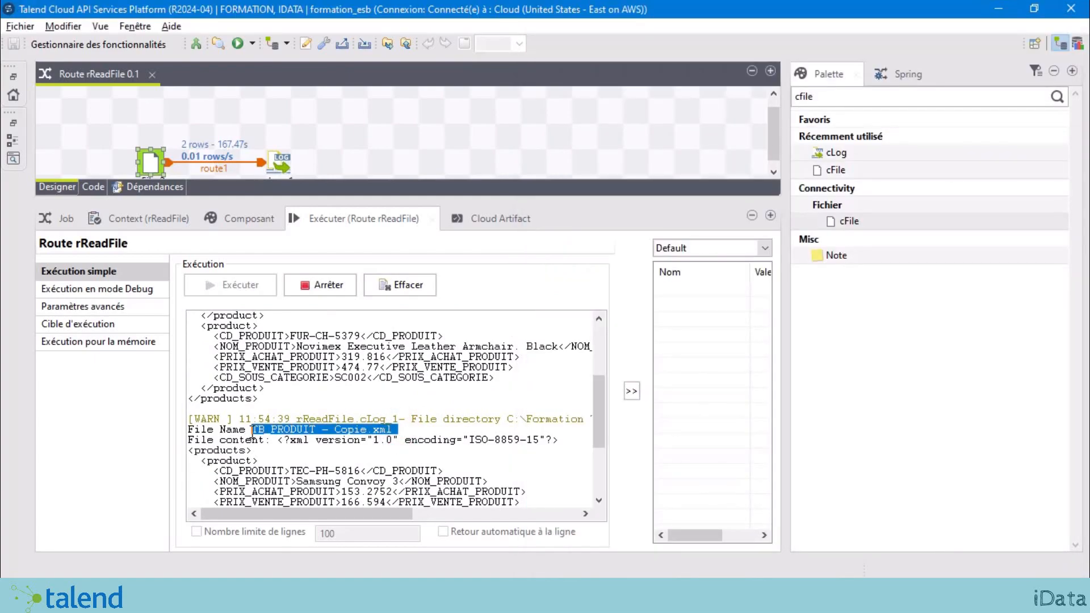
scroll(439, 442, "up", 7)
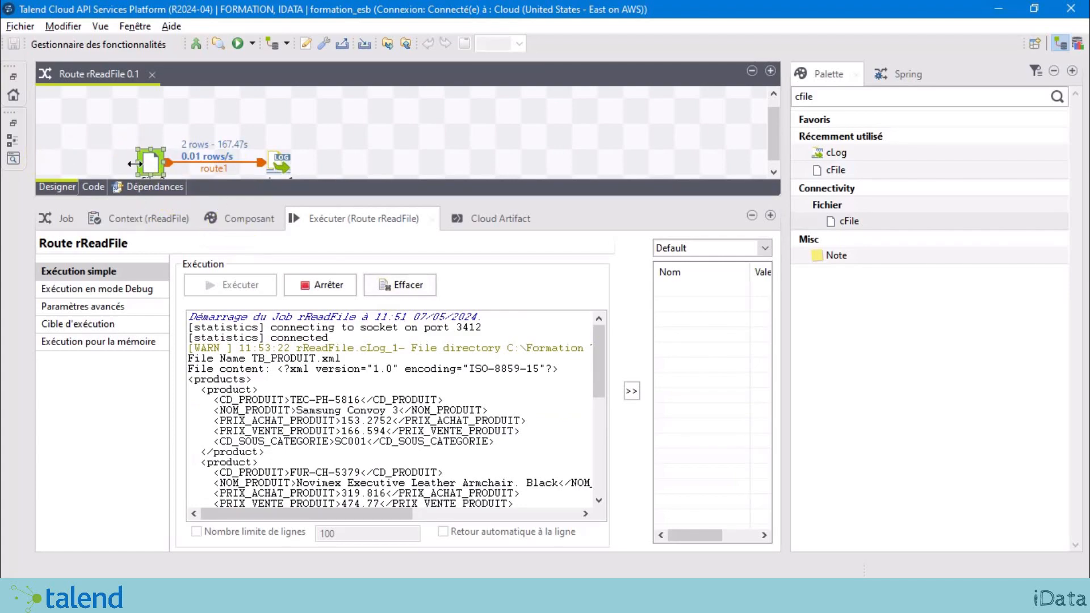
left_click(237, 218)
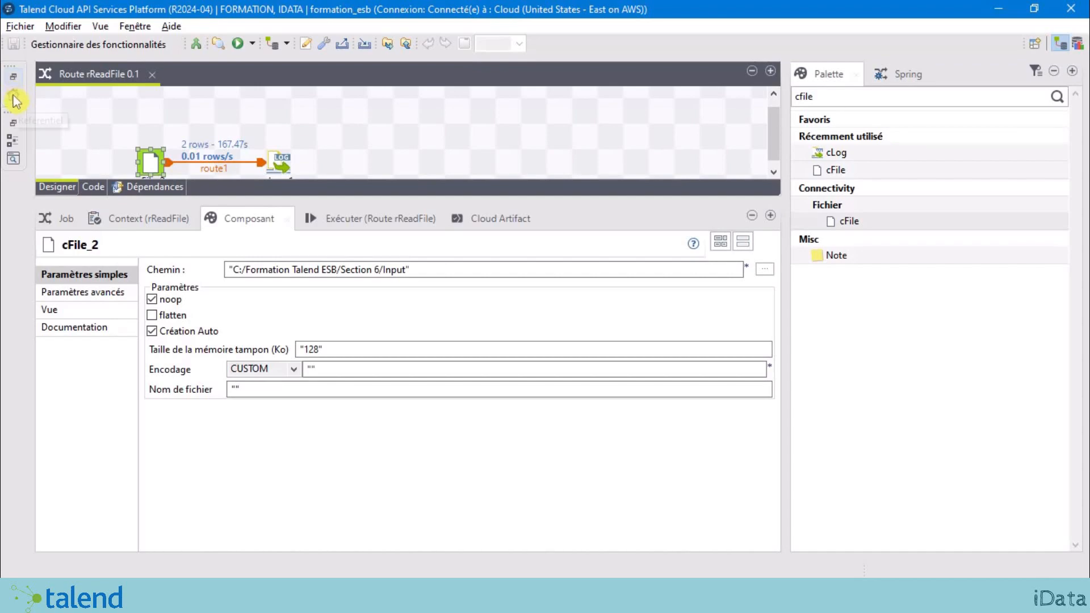
- Duplicate the rReadFile route in SECTION_6 under the name rSaveFileInAnotherFolder
left_click(12, 84)
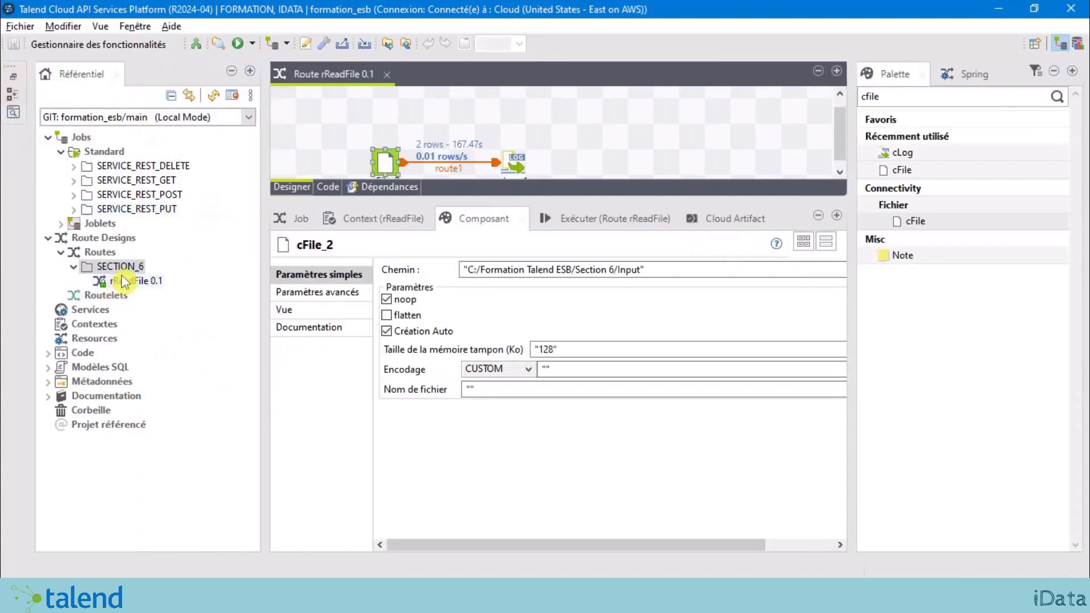
left_click(139, 282)
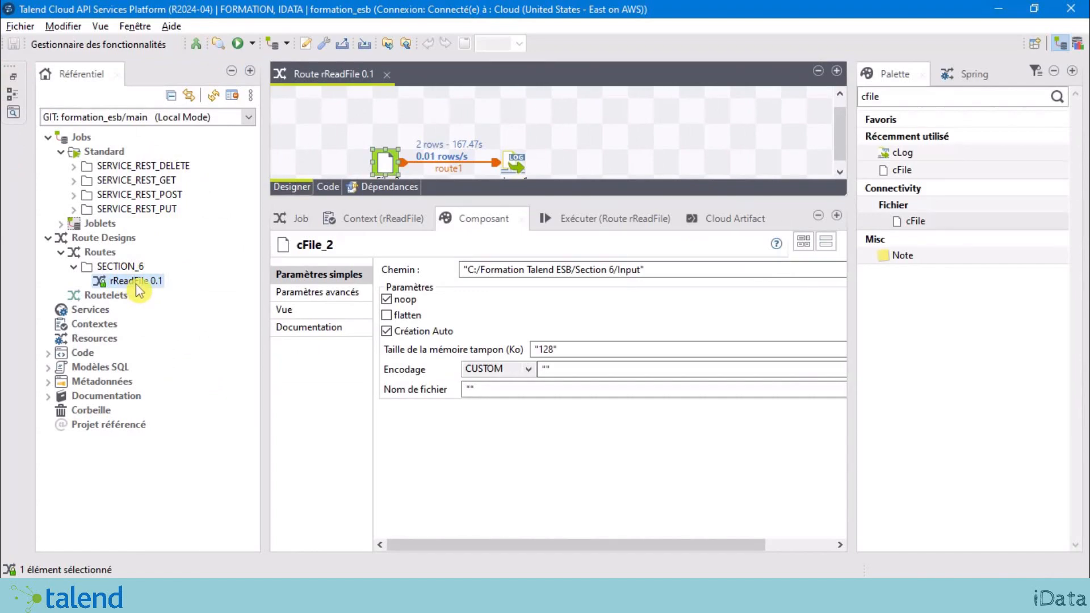
right_click(136, 283)
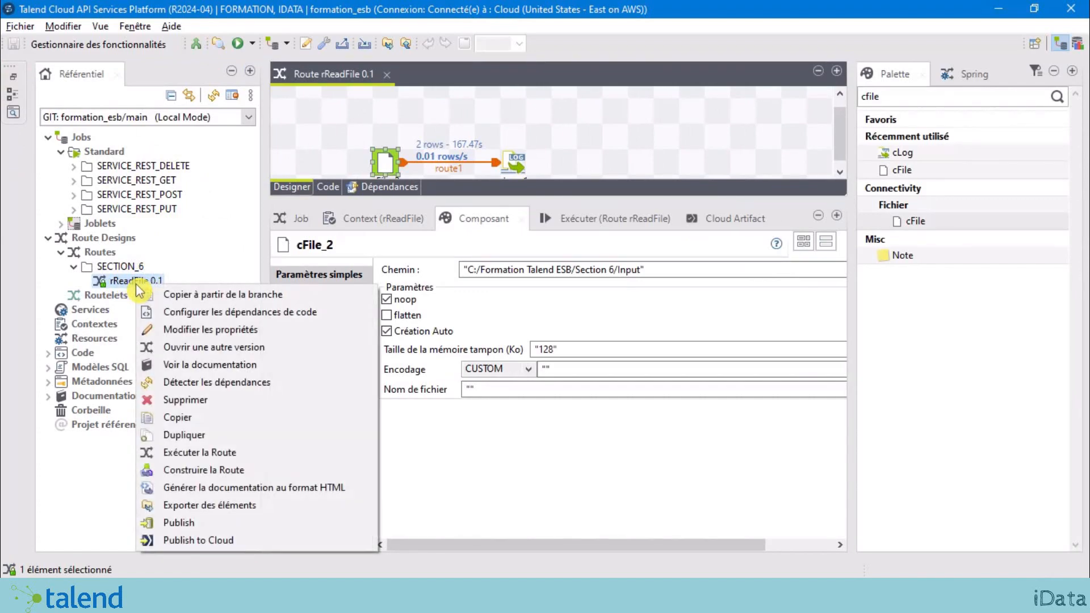
left_click(219, 435)
left_click(404, 228)
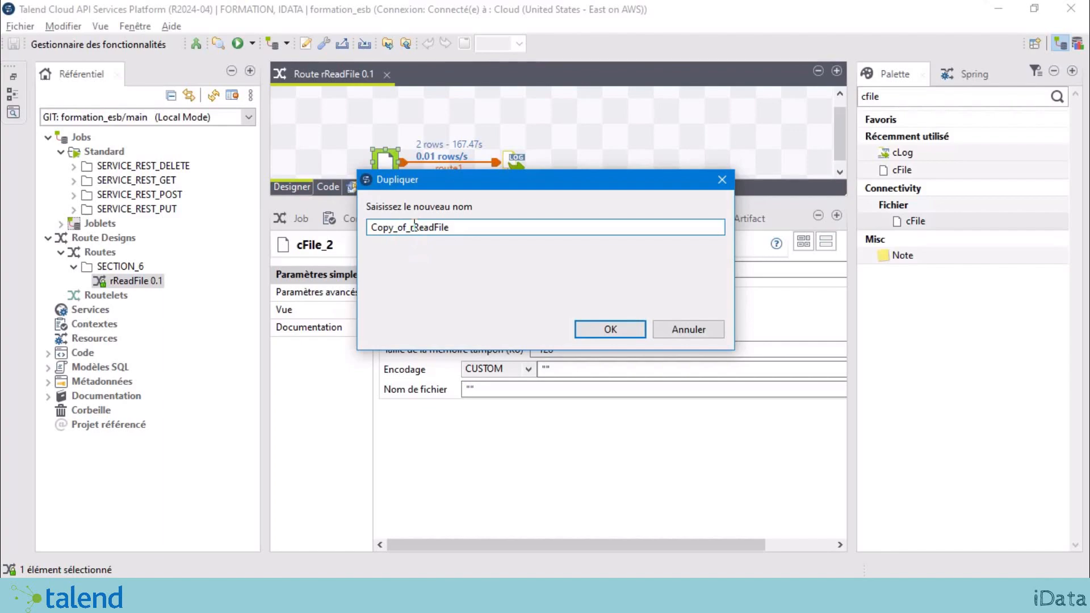
key("ctrl+a")
key("ctrl+v")
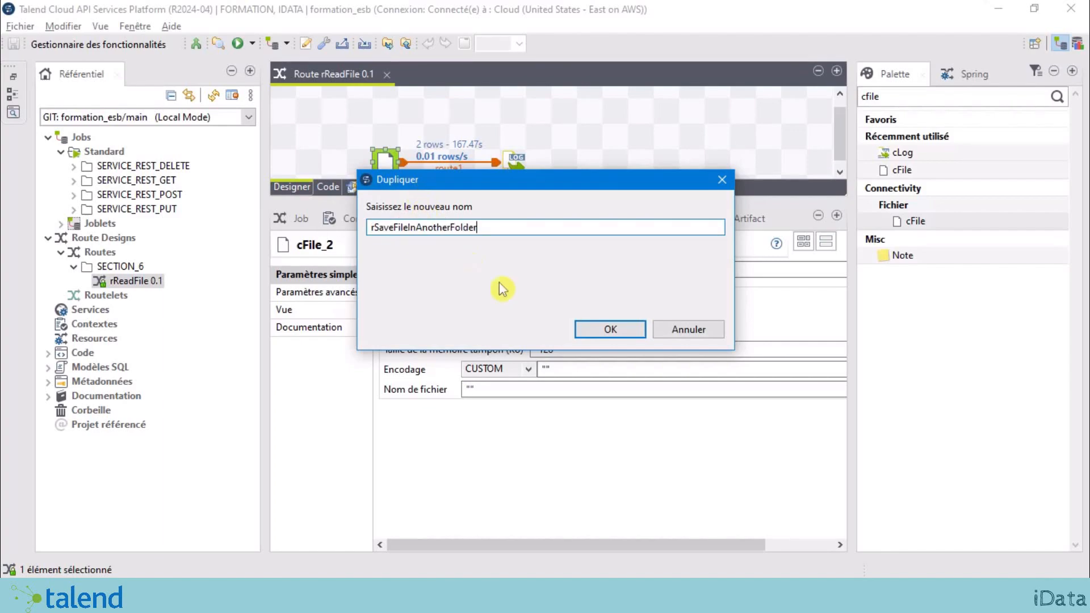
left_click(626, 340)
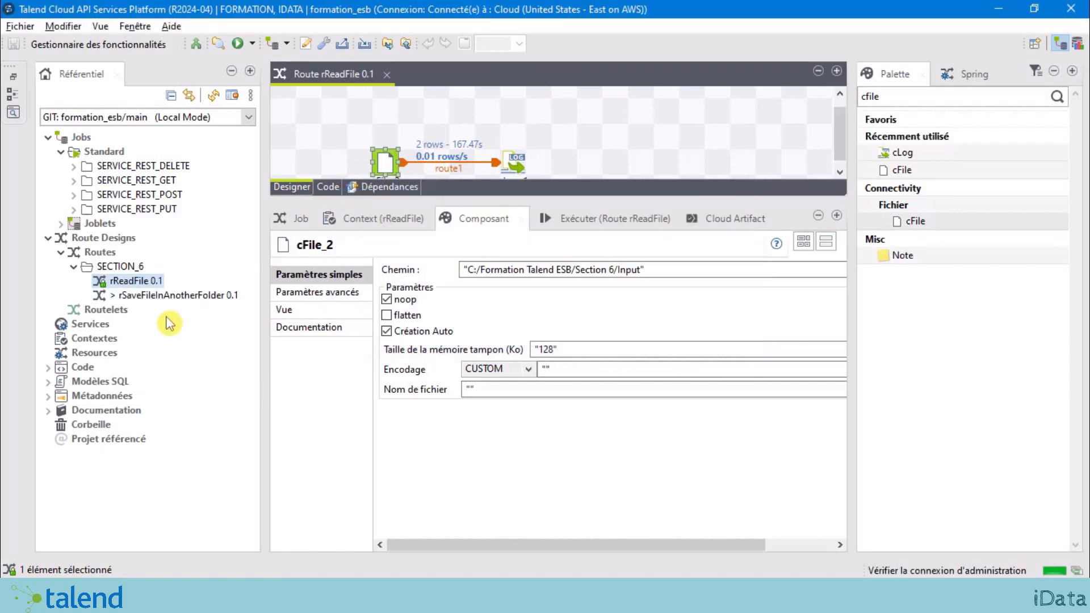
- Open the rSaveFileInAnotherFolder route in the designer and minimize the repository tree
left_click(156, 296)
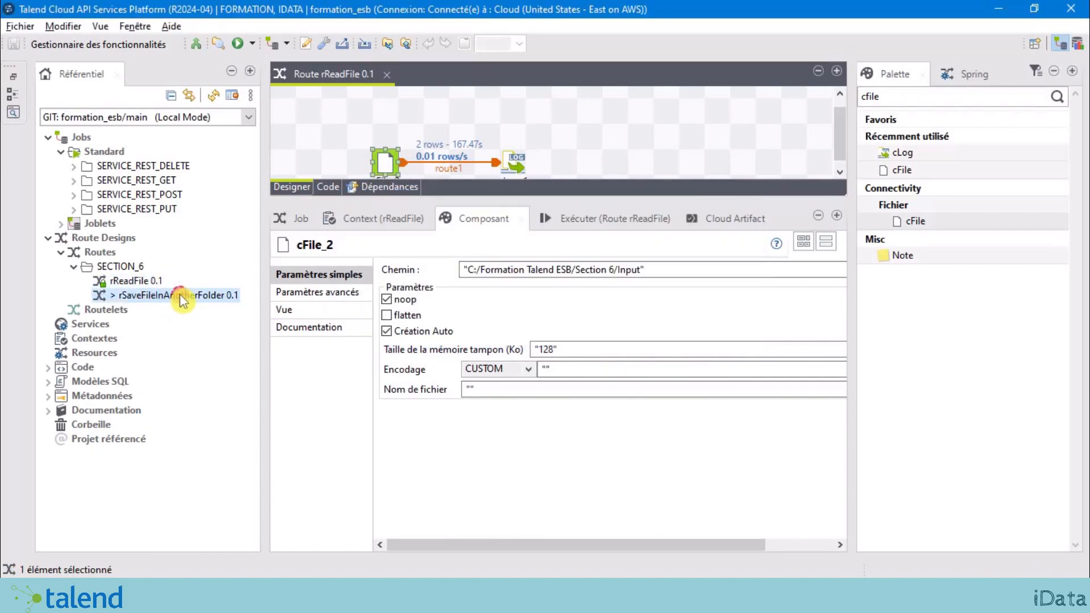
double_click(179, 296)
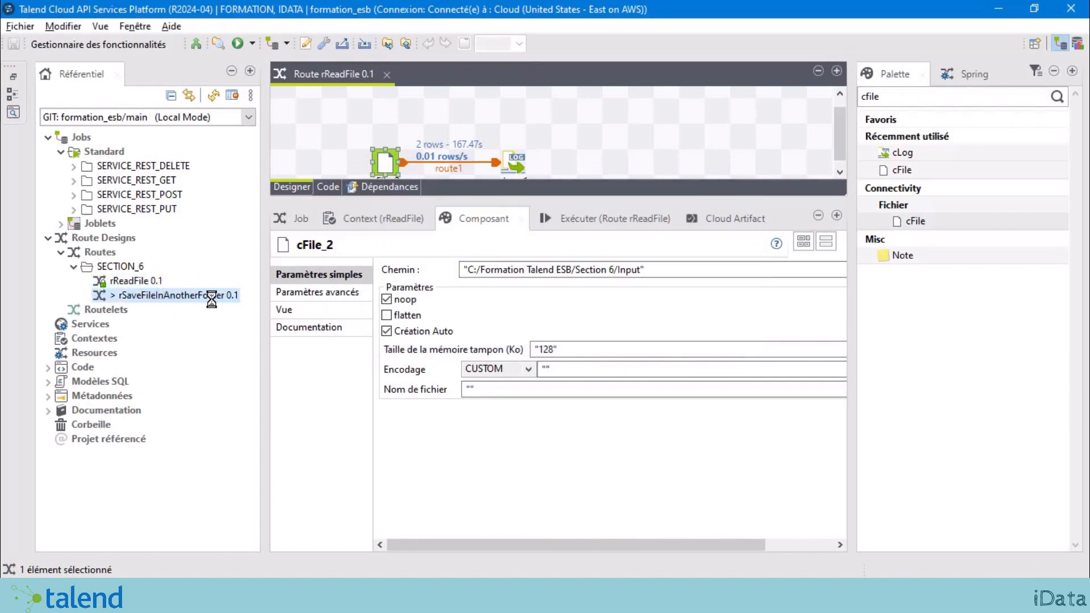
left_click(231, 71)
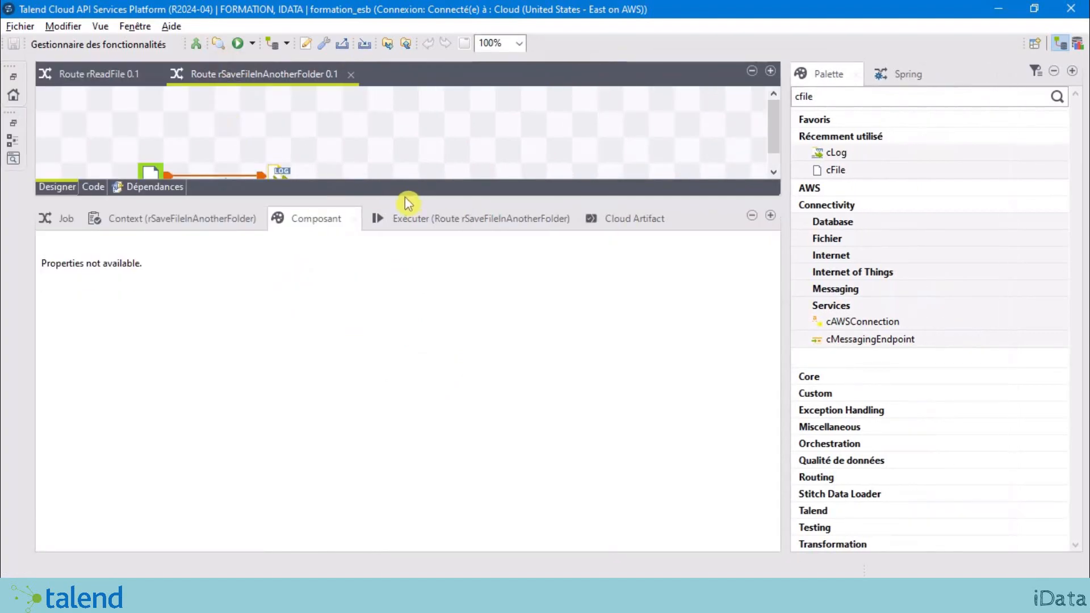
- Enlarge the design area and delete the cLog_1 component from the rSaveFileInAnotherFolder route
left_click_drag(405, 201, 441, 267)
left_click(156, 179)
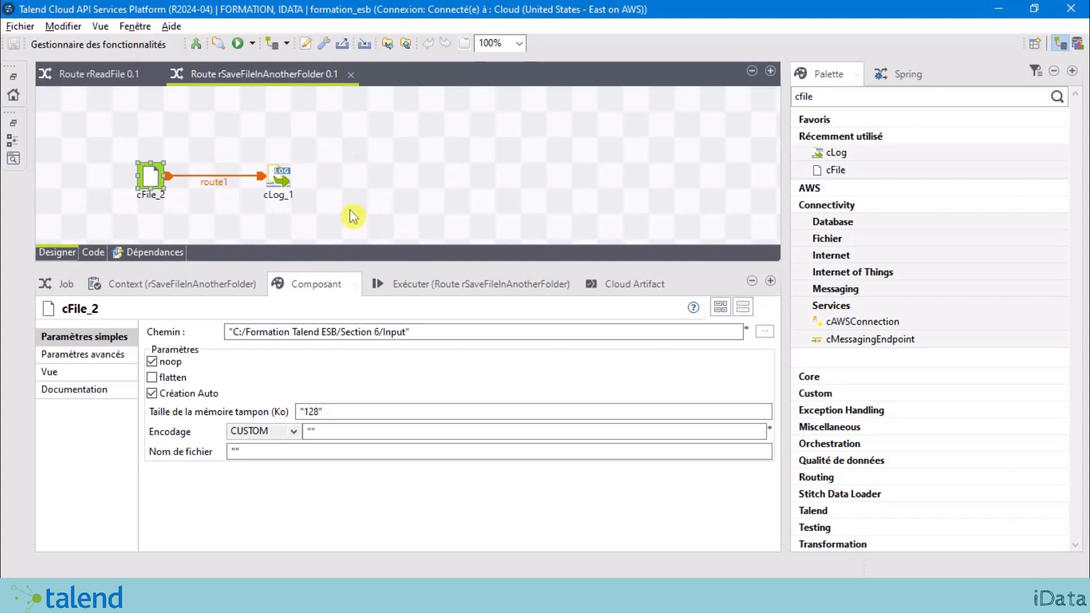
left_click(282, 184)
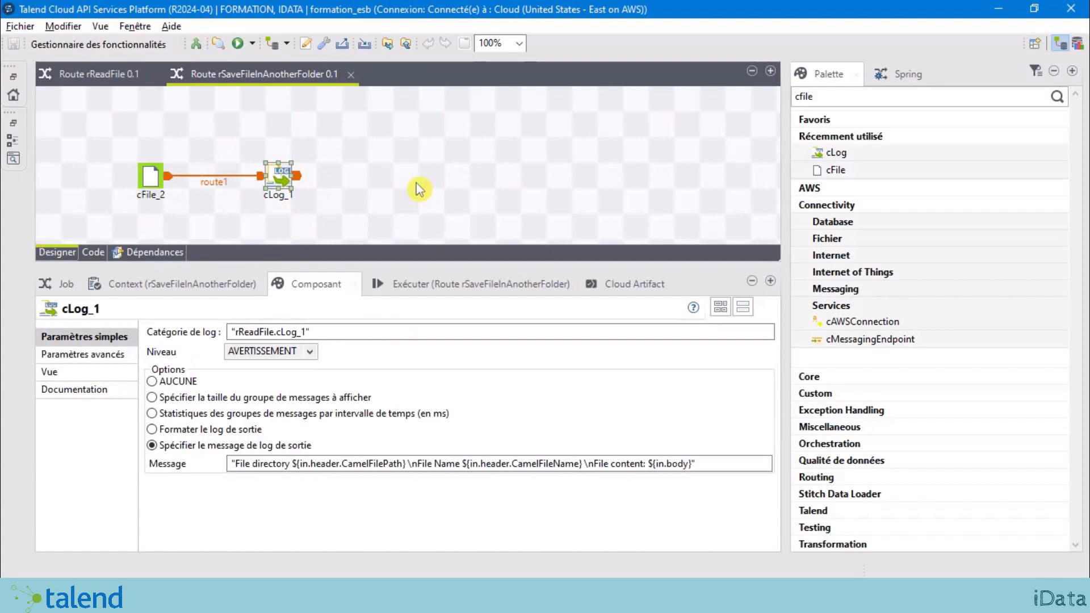
key("Delete")
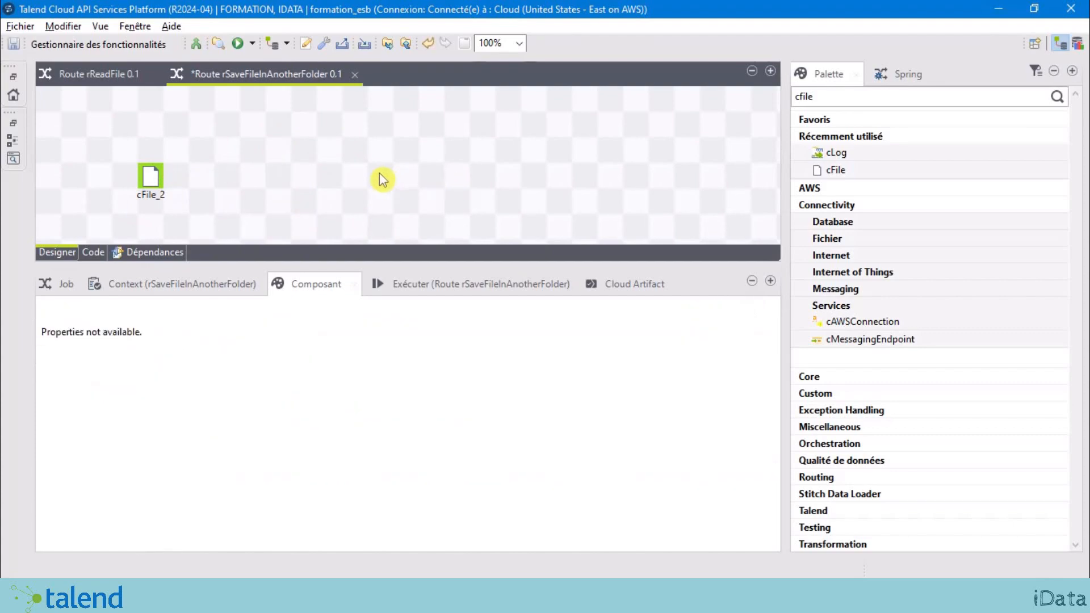
- Add a second cFile component to the right of cFile_2 and show its settings
type("cfil")
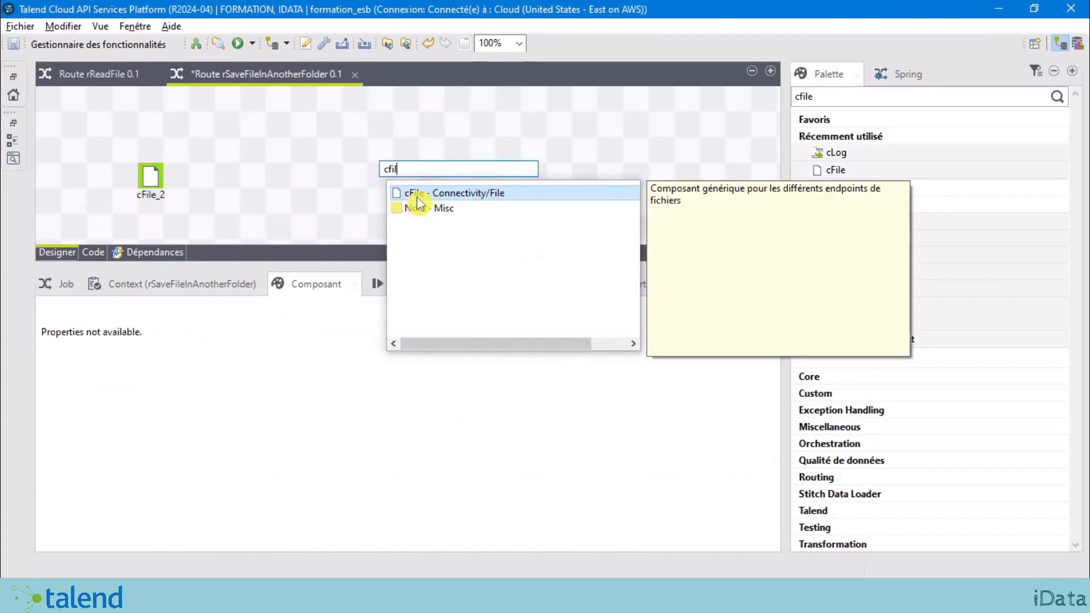
double_click(419, 194)
left_click_drag(380, 176, 309, 181)
left_click(150, 177)
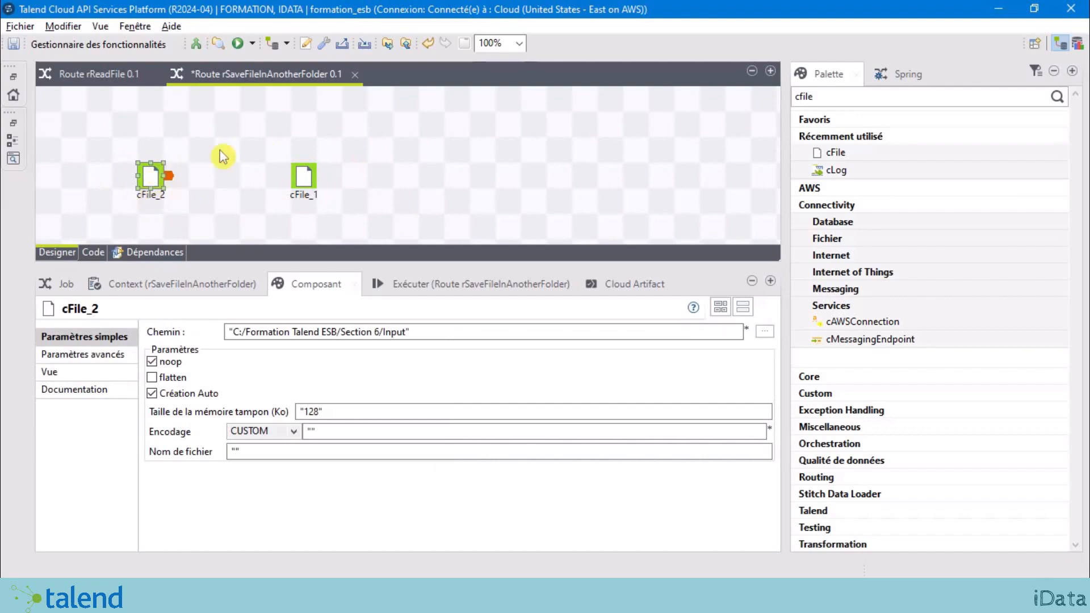
left_click(306, 176)
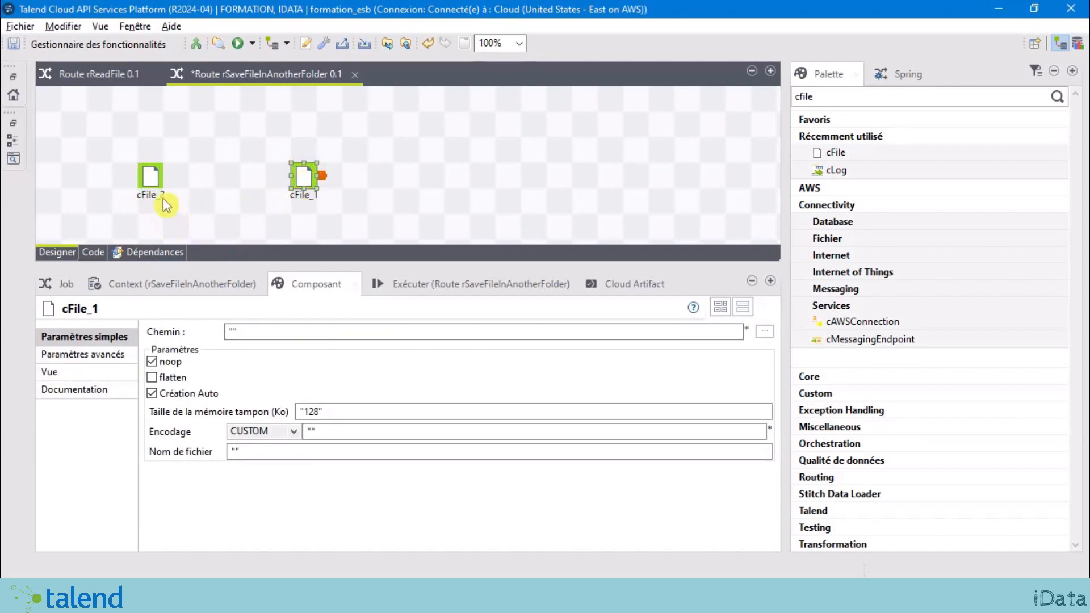
- Copy the path of cFile_2, "C:/Formation Talend ESB/Section 6/Input", into the path of the new cFile_1 component
left_click(152, 187)
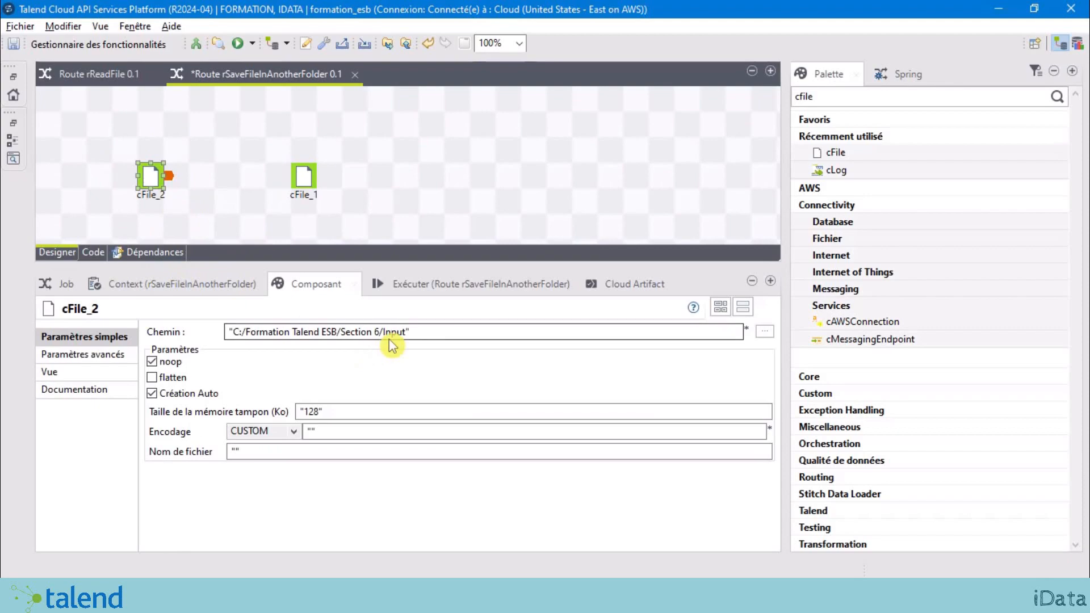
left_click_drag(410, 333, 195, 336)
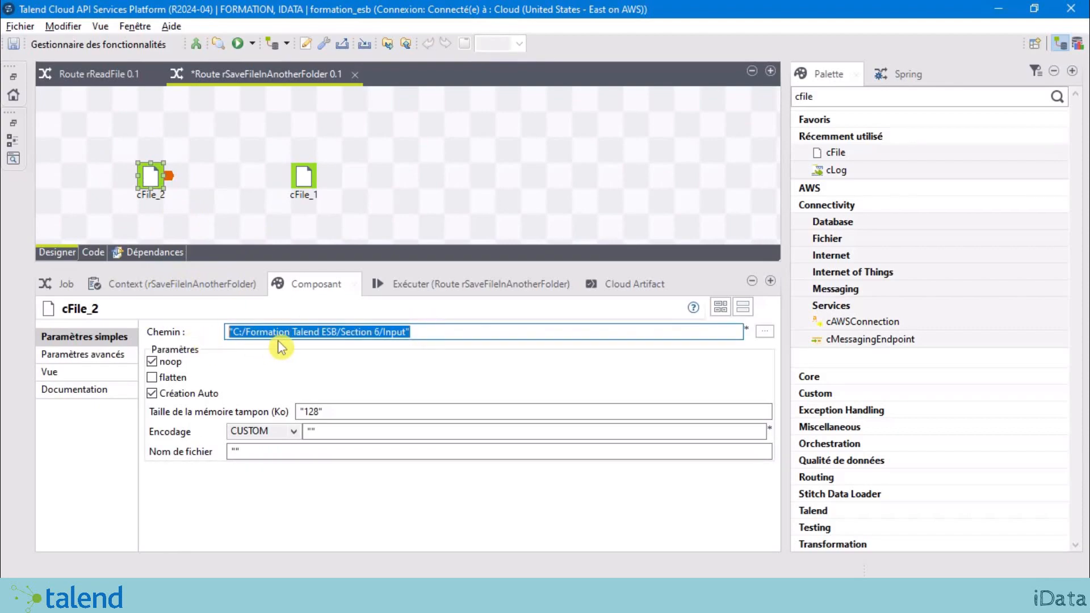
left_click(186, 179)
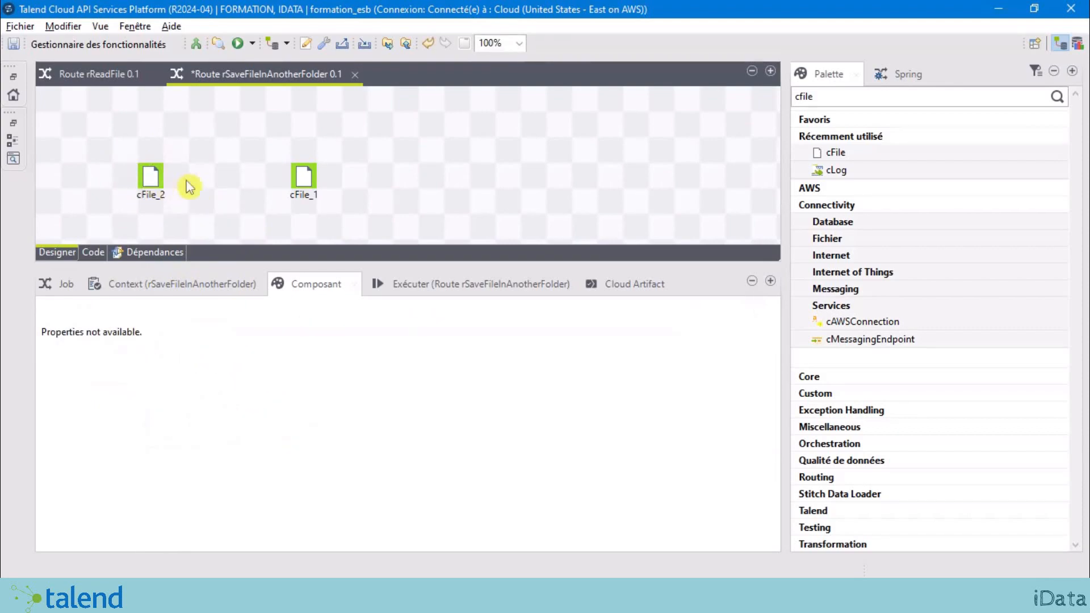
left_click(307, 181)
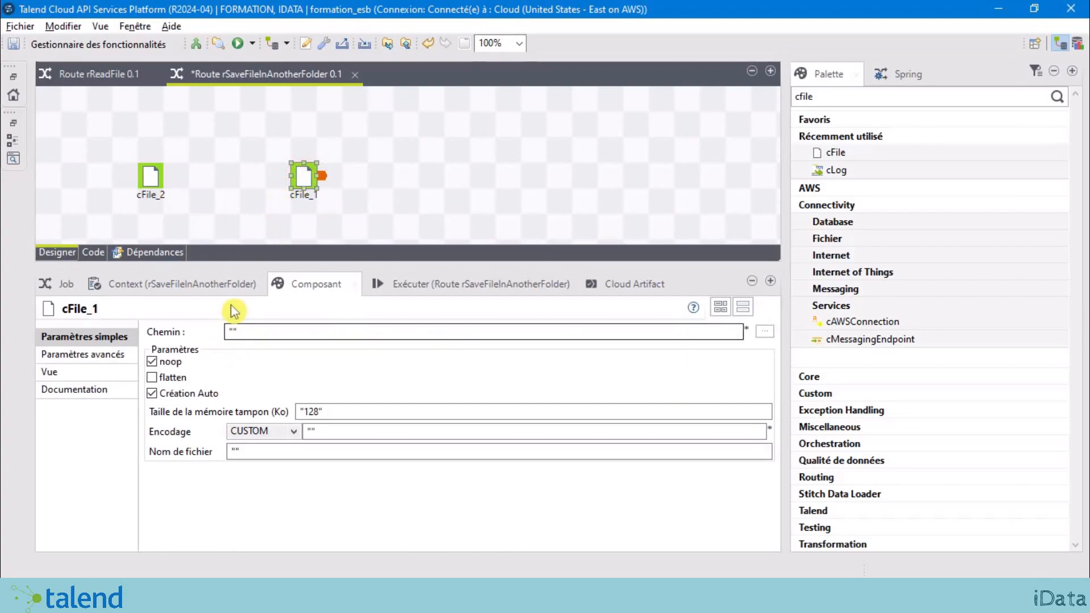
left_click(151, 177)
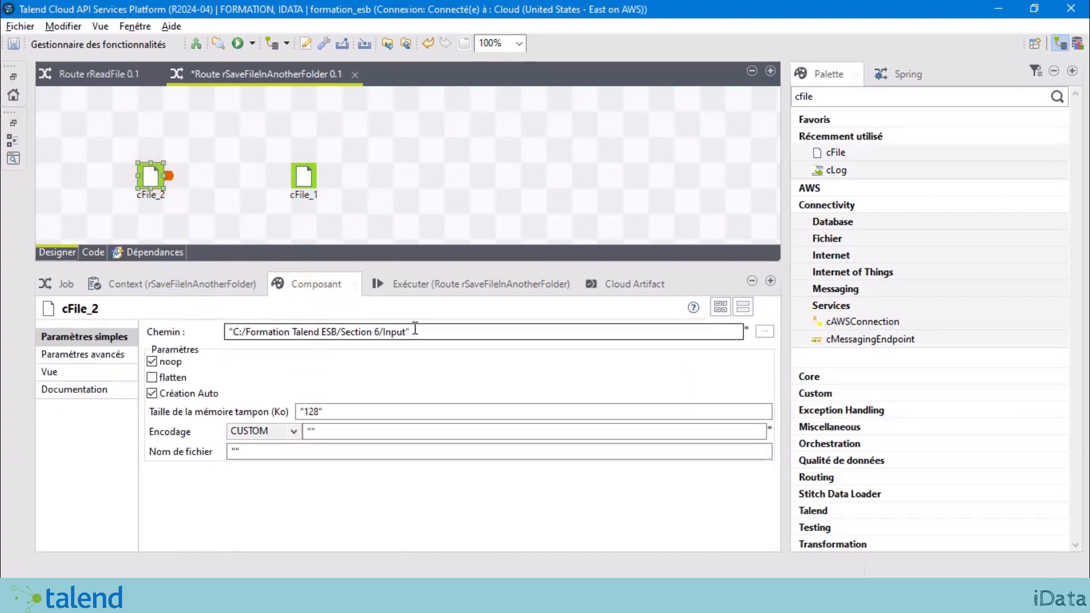
left_click_drag(426, 331, 184, 331)
key("ctrl+c")
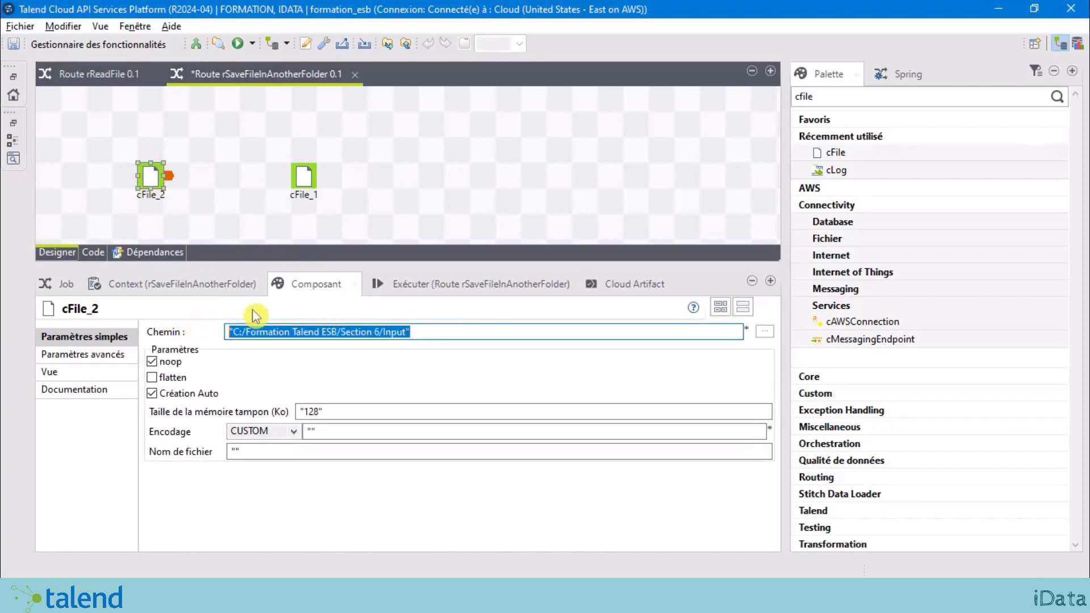
left_click(303, 180)
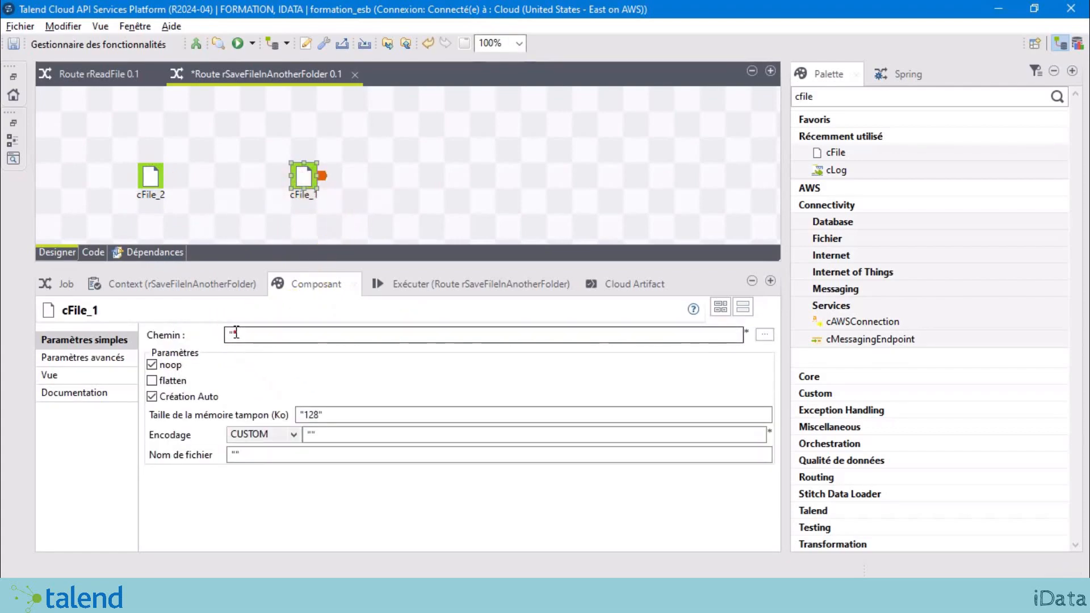
left_click(236, 332)
double_click(250, 332)
key("ctrl+v")
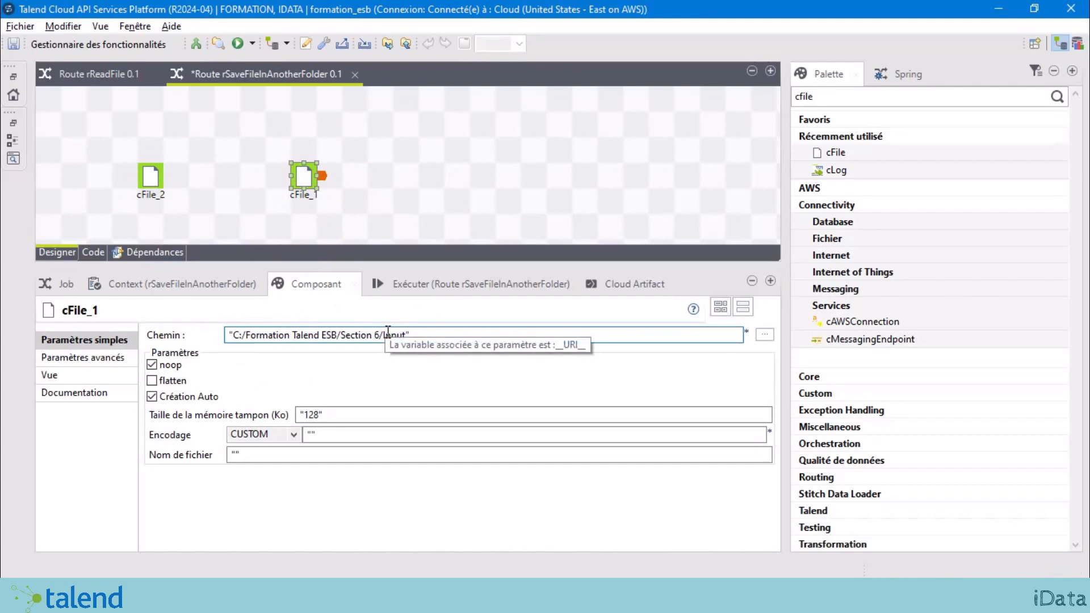
- Change the final folder in cFile_1's path so it reads "C:/Formation Talend ESB/Section 6/Output"
left_click_drag(383, 334, 405, 334)
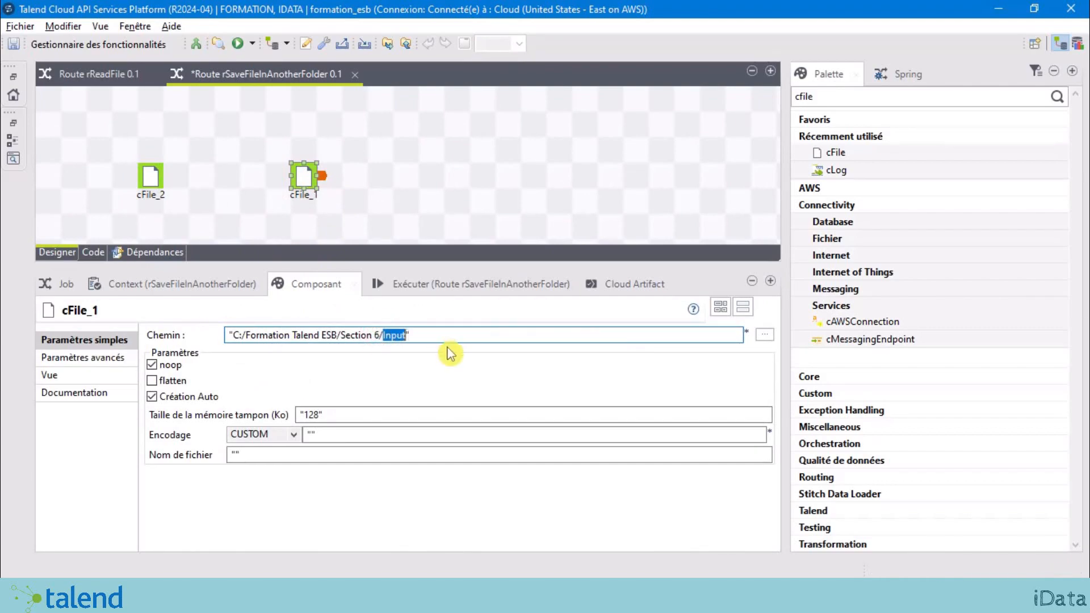
type("Ouput")
key("Left")
key("Left")
key("Left")
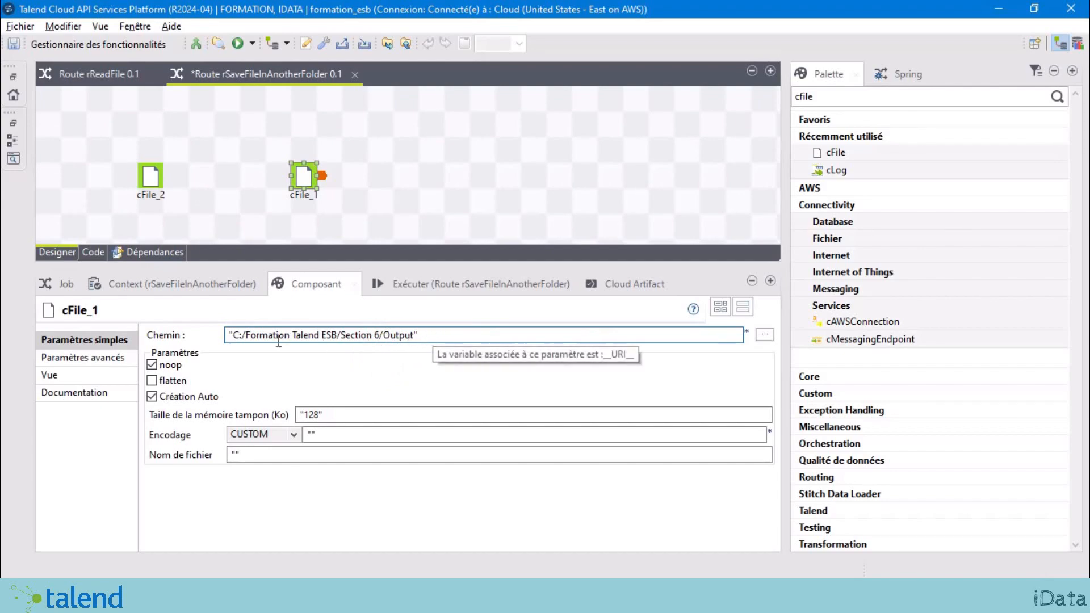
left_click_drag(379, 335, 344, 338)
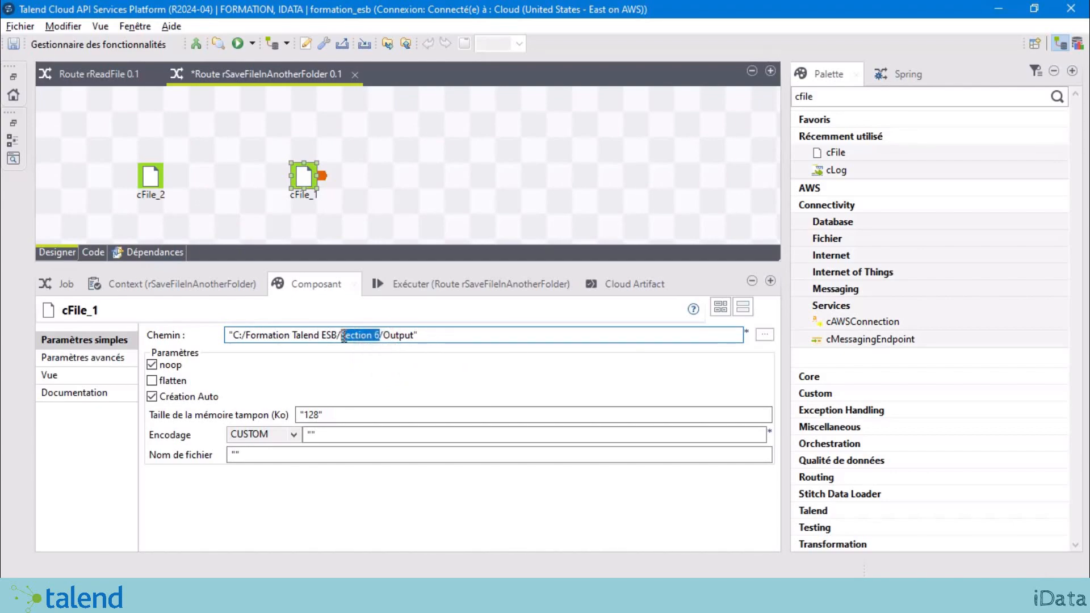
double_click(399, 336)
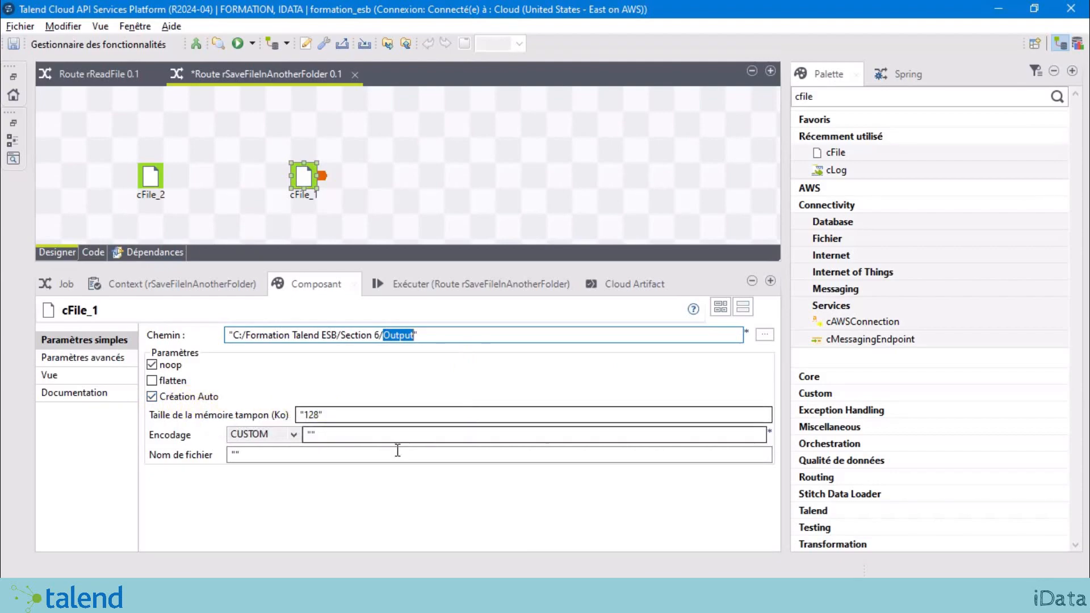
- Connect cFile_2 to cFile_1 with a route link
left_click(151, 177)
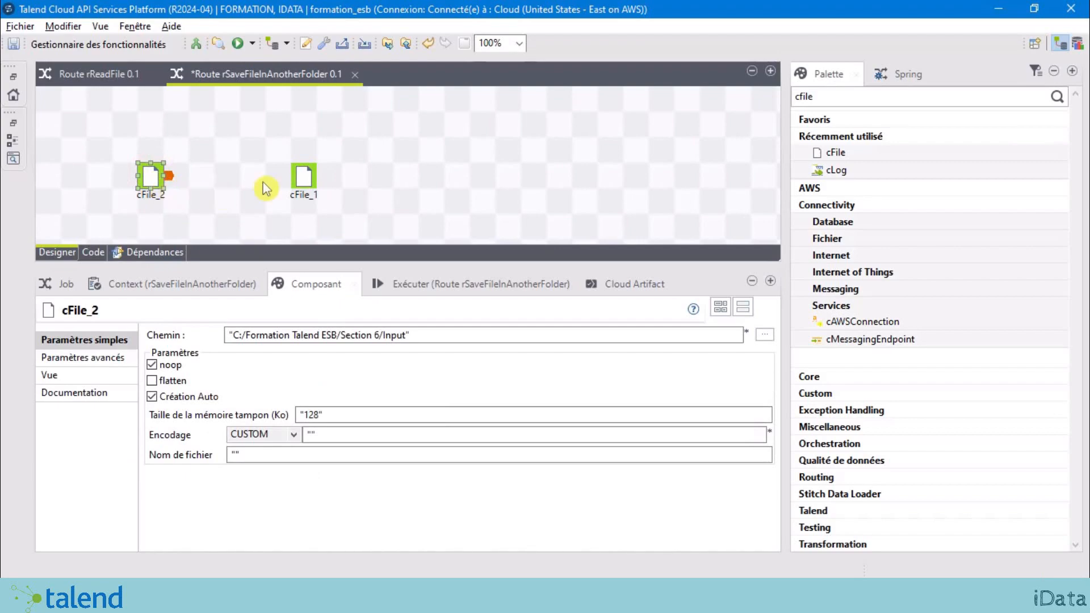
right_click(153, 173)
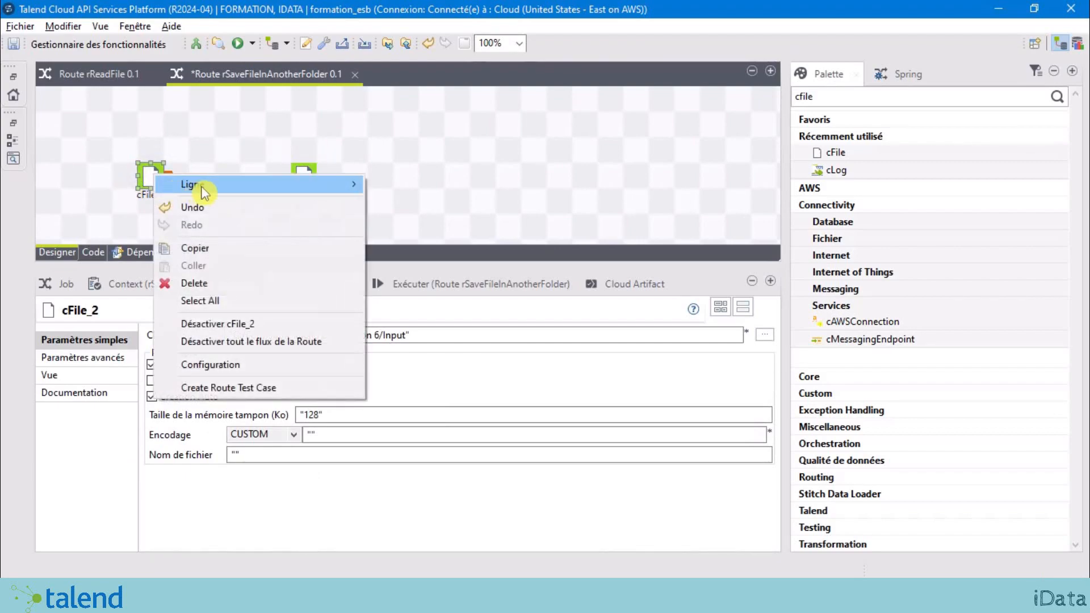
left_click(200, 185)
left_click(400, 184)
left_click(303, 177)
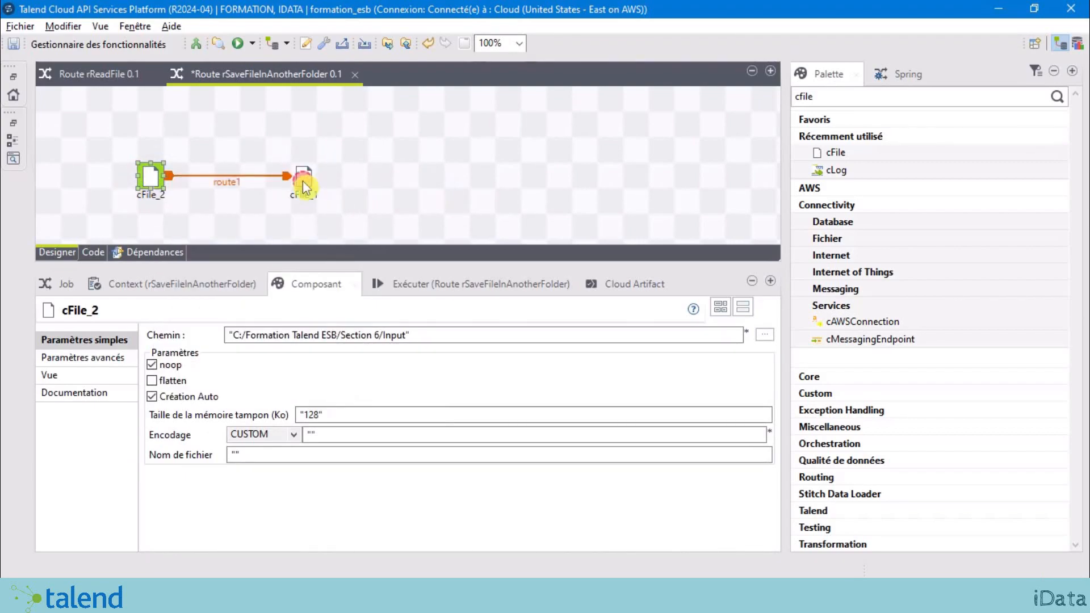
- Review the path and noop settings of the source cFile_2 and target cFile_1 components
left_click(303, 182)
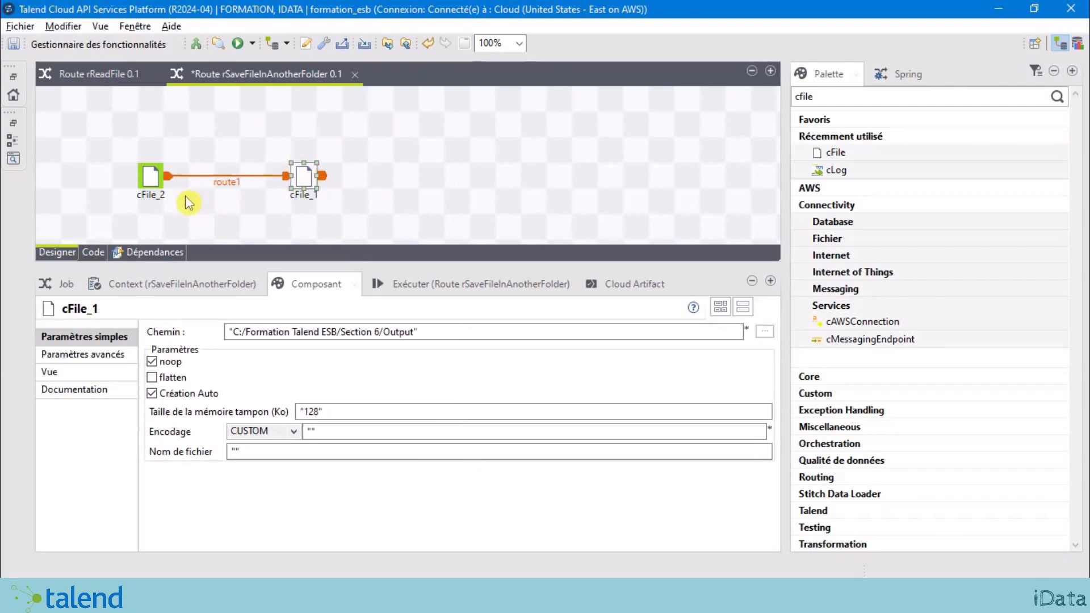
left_click(167, 180)
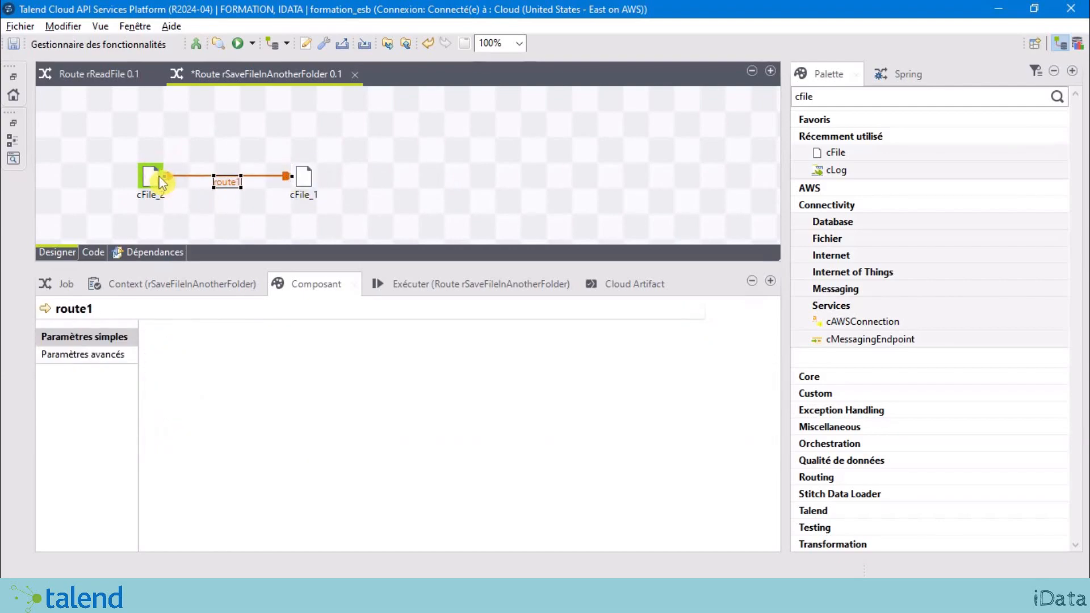
left_click(152, 175)
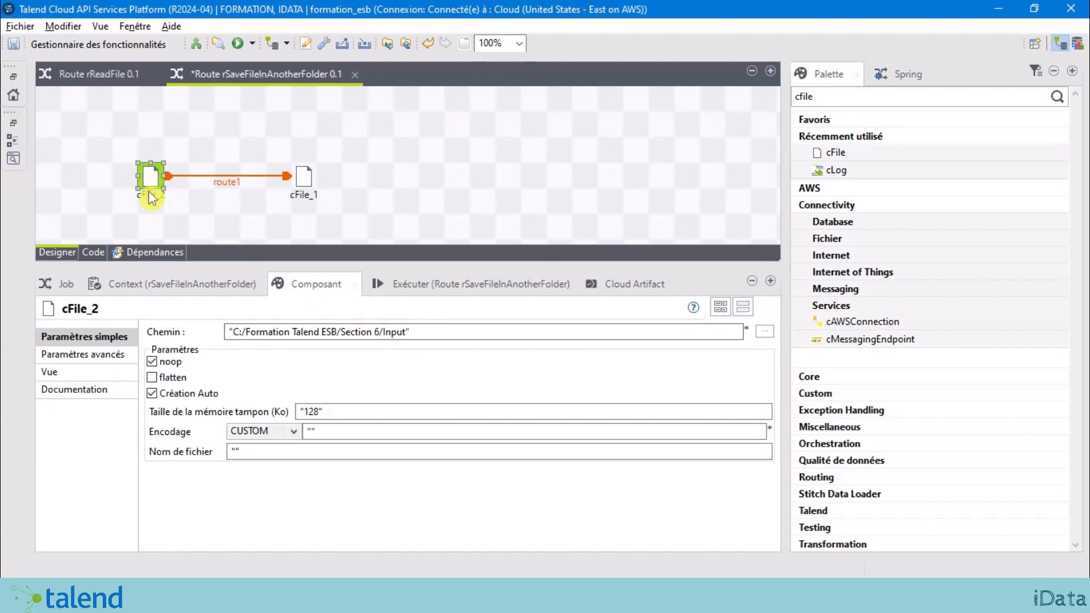
left_click(306, 186)
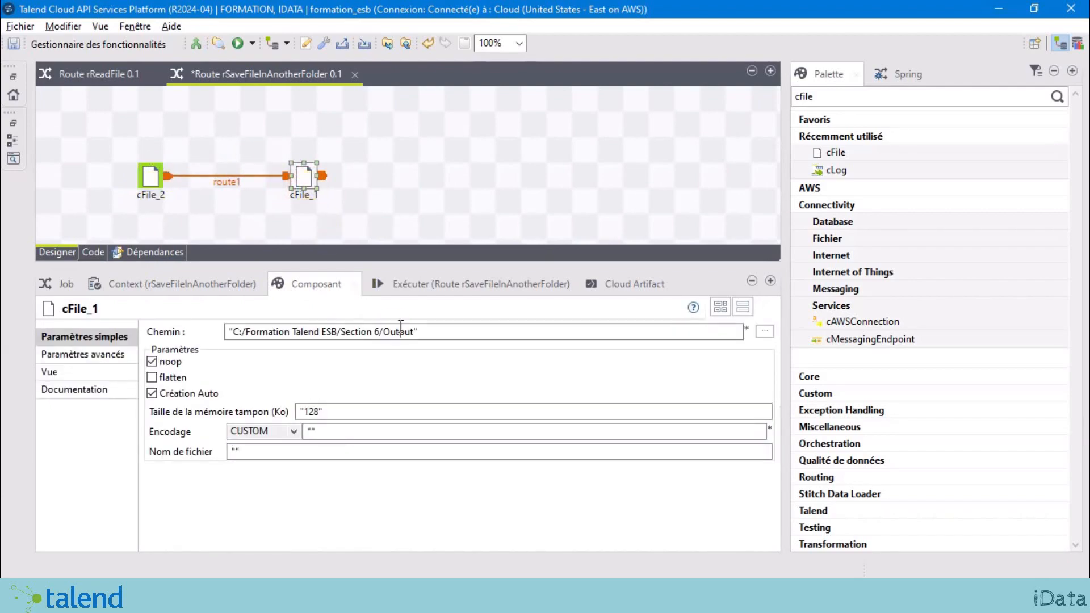
left_click(150, 176)
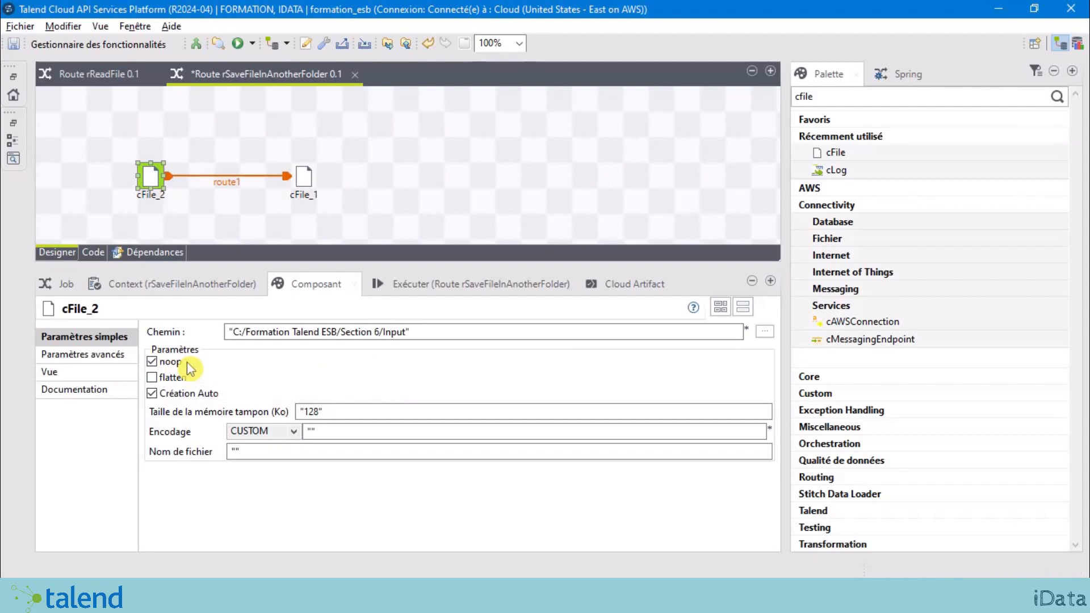
left_click(302, 177)
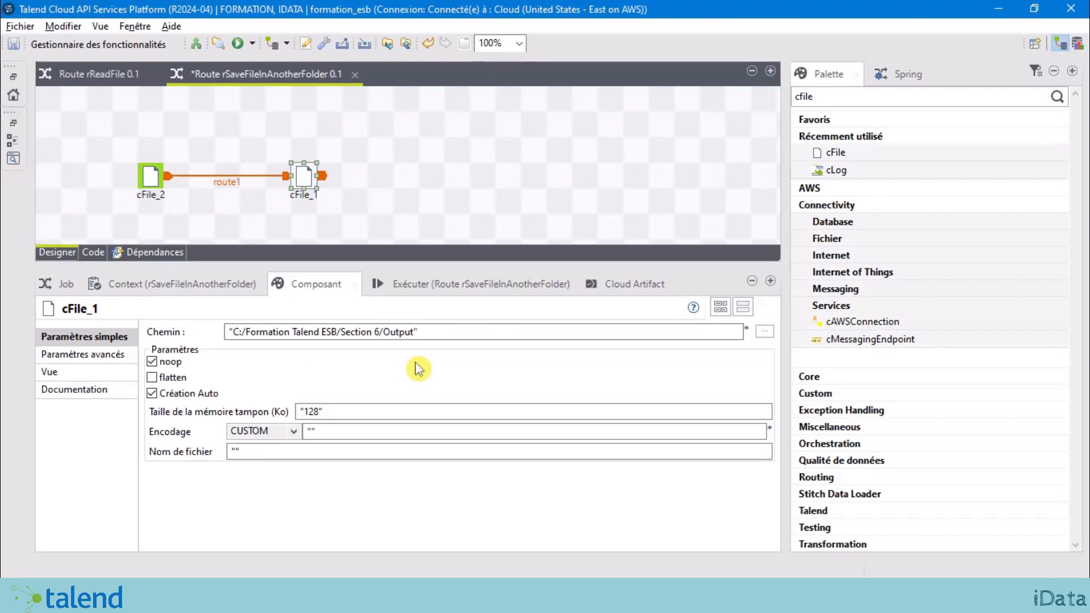
left_click_drag(442, 186, 407, 232)
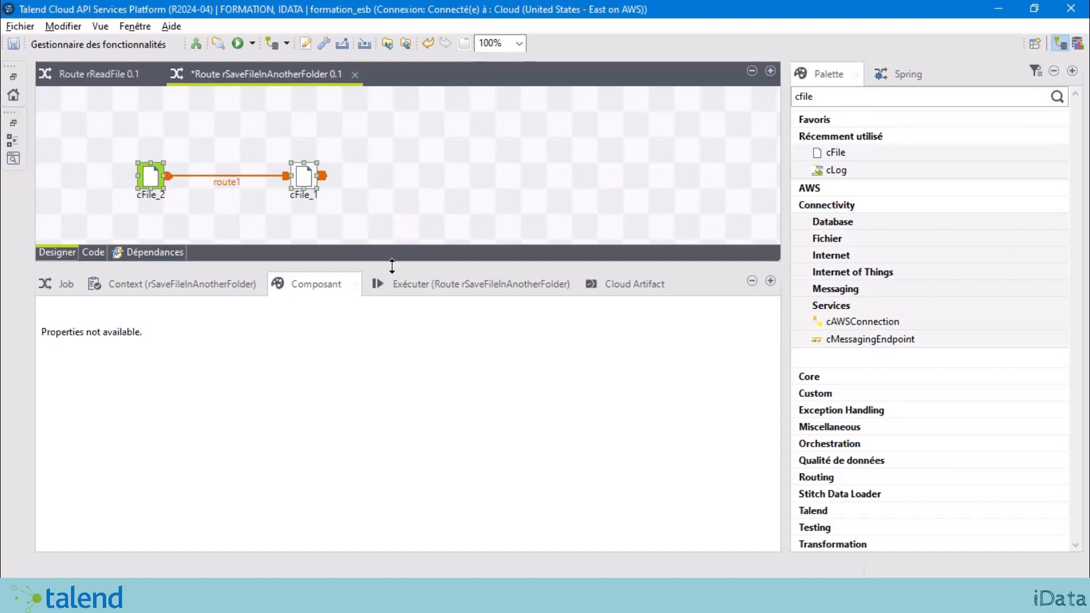
- Switch to the rReadFile route and stop its running execution
left_click(99, 74)
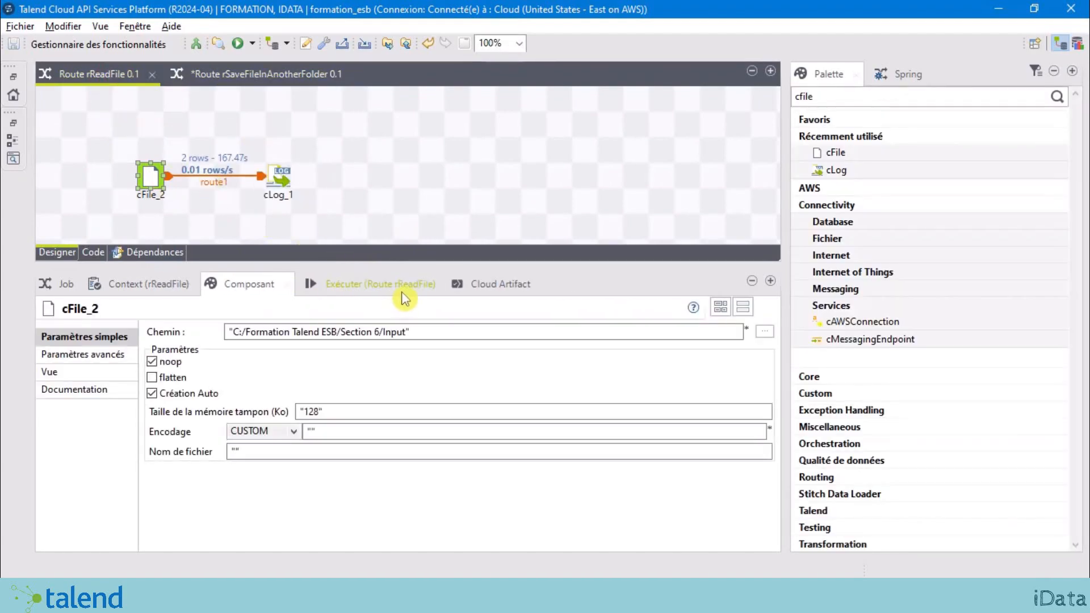
left_click(397, 287)
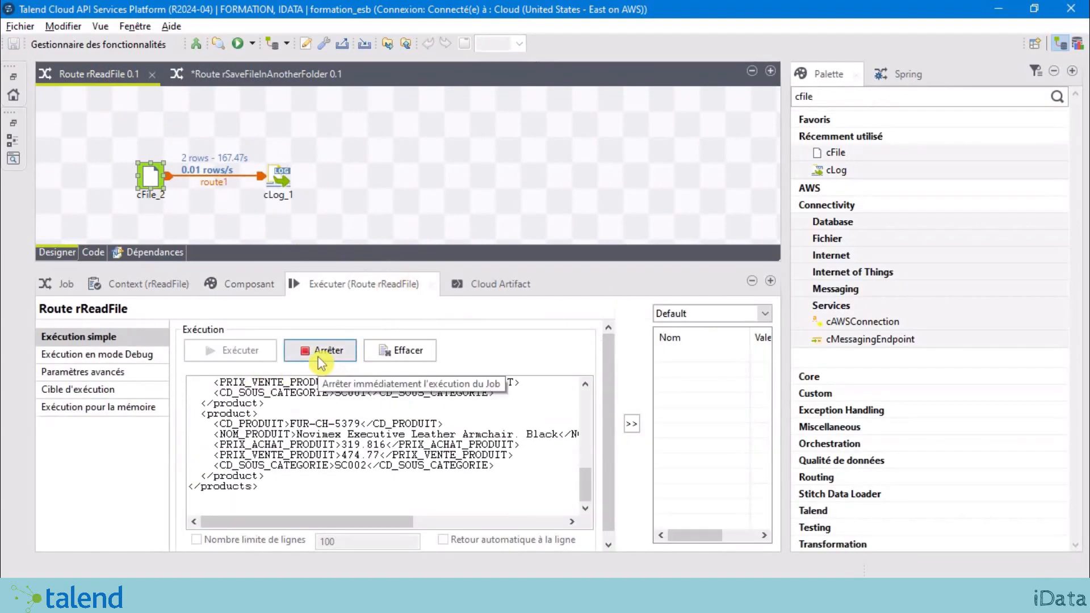
left_click(339, 352)
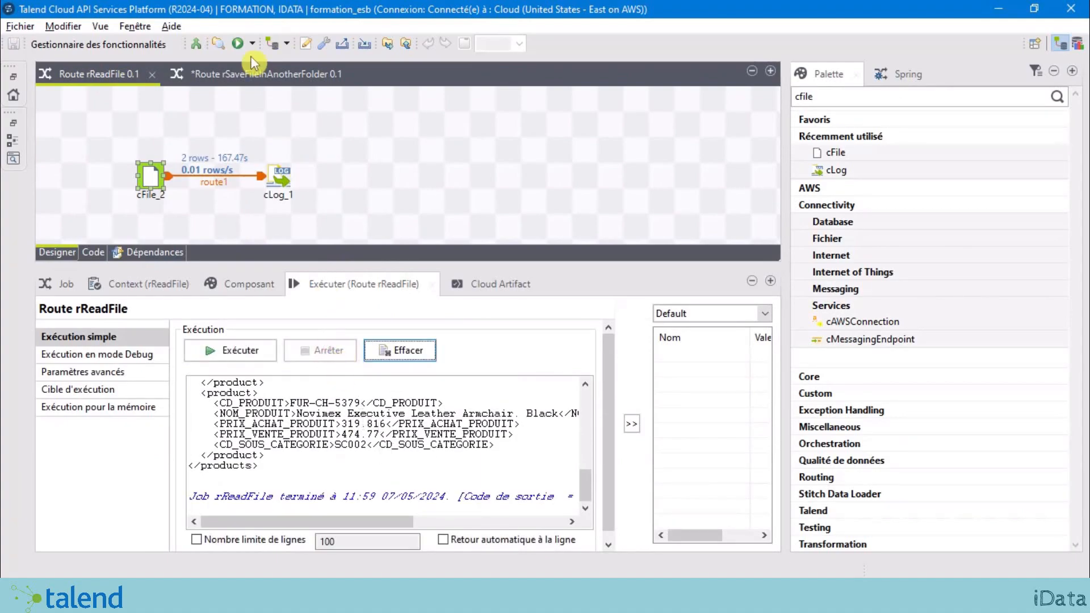
- Return to the rSaveFileInAnotherFolder route, then delete TB_PRODUIT.xml and TB_PRODUIT - Copie.xml from the Input folder in File Explorer
left_click(243, 74)
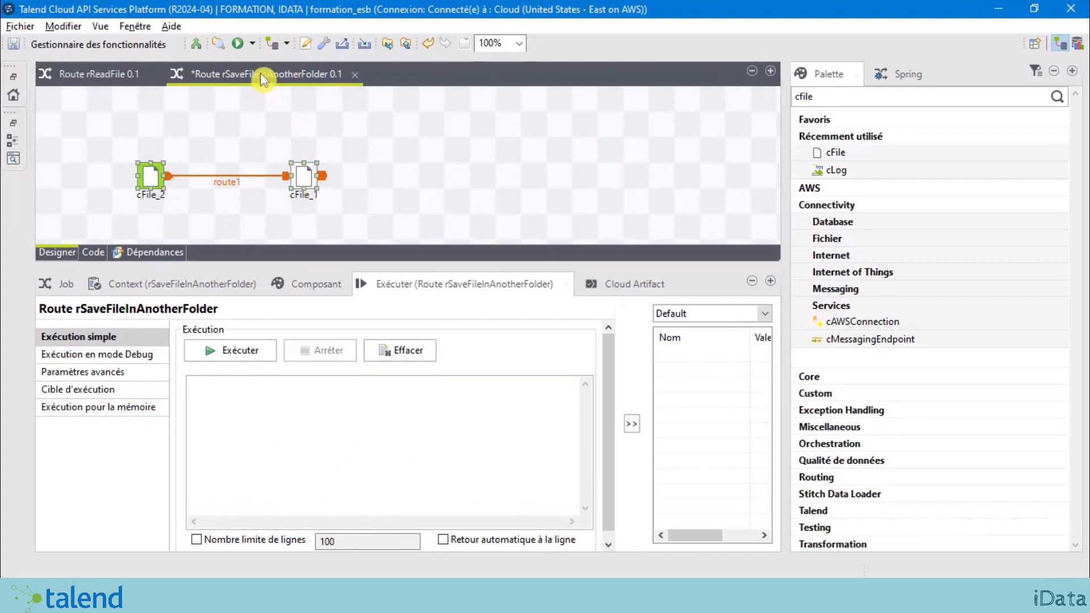
left_click(261, 73)
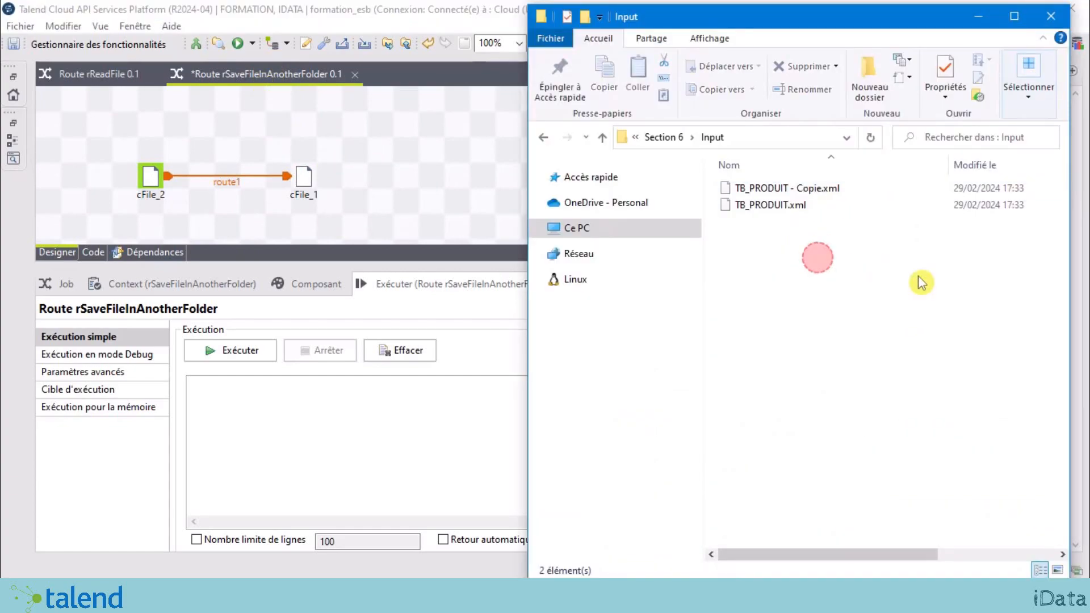
left_click_drag(920, 280, 818, 238)
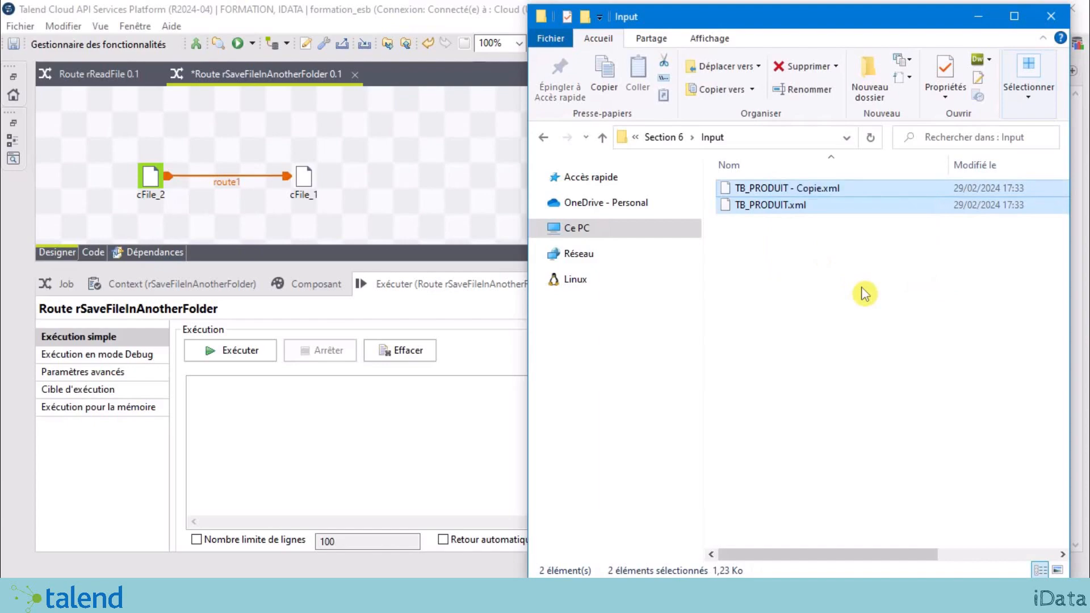
key("Delete")
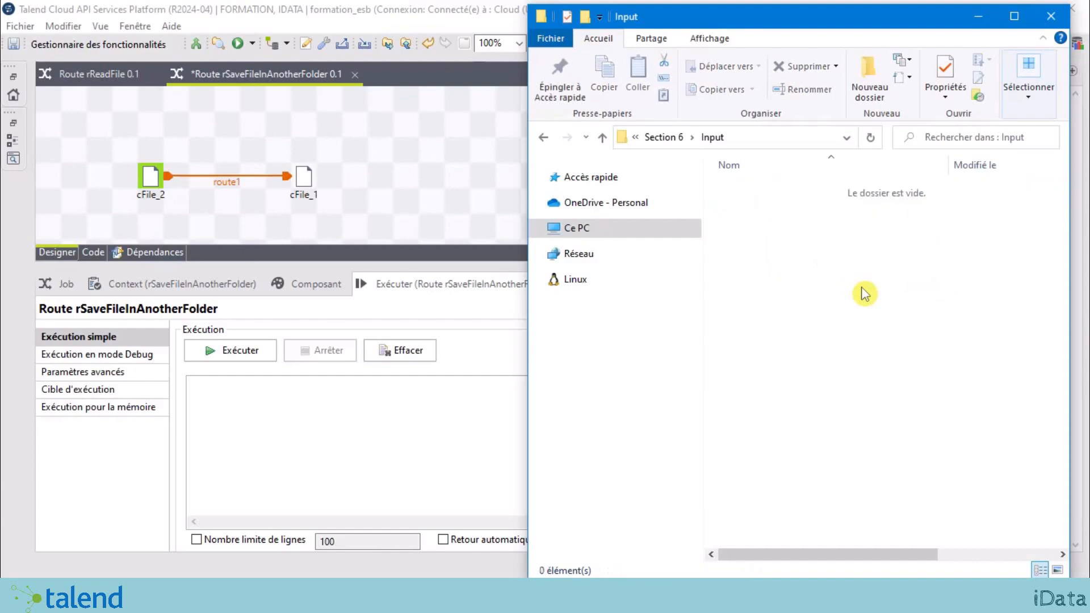
- Check the contents of the Input and Output folders, ending back in the Section 6 folder
left_click(669, 138)
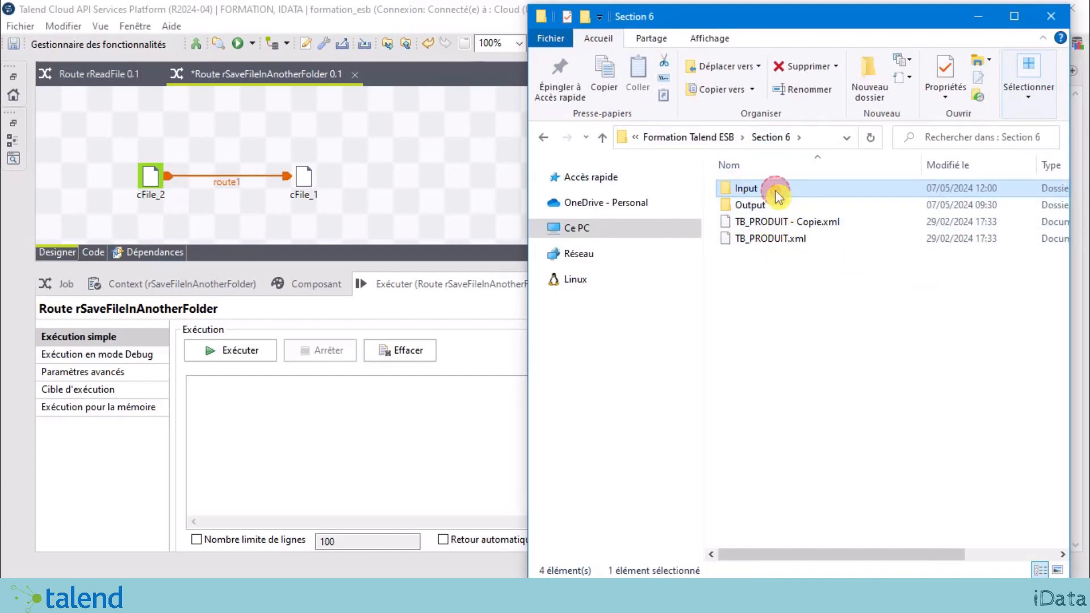
double_click(747, 189)
left_click(663, 136)
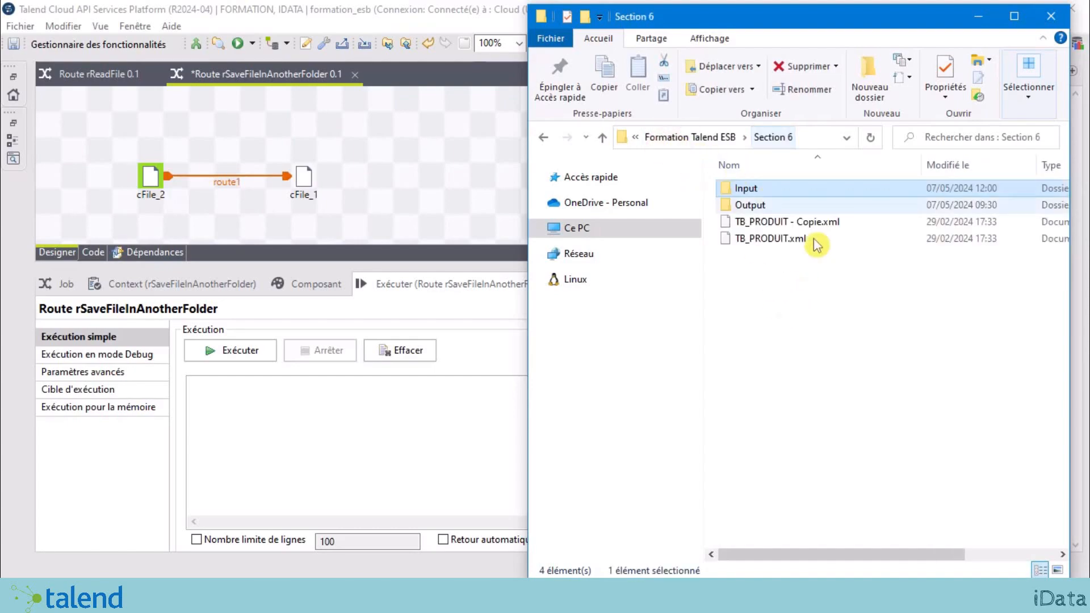
double_click(779, 208)
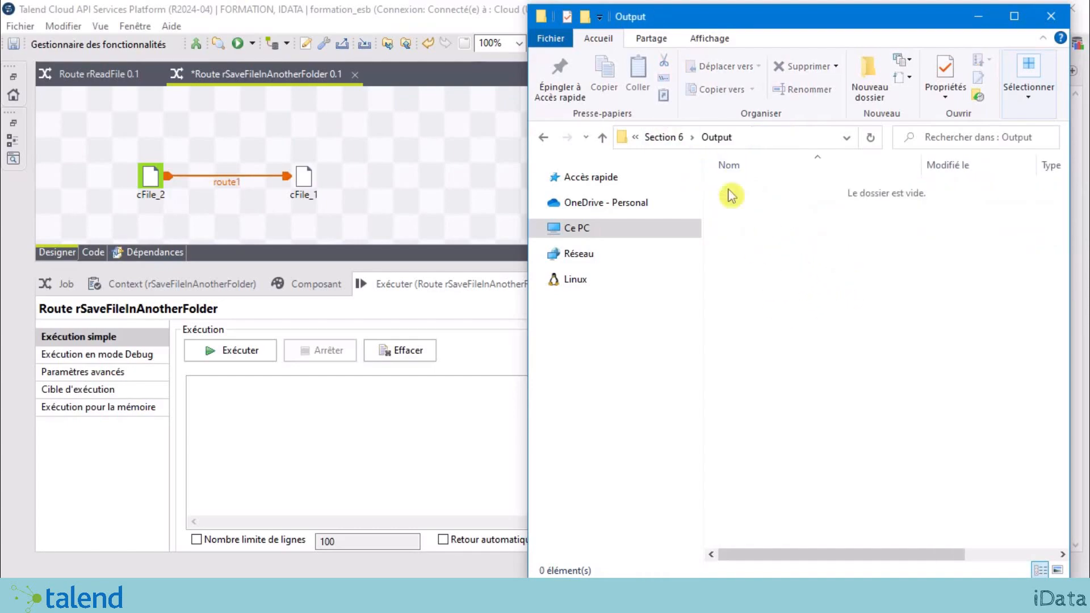
left_click(667, 142)
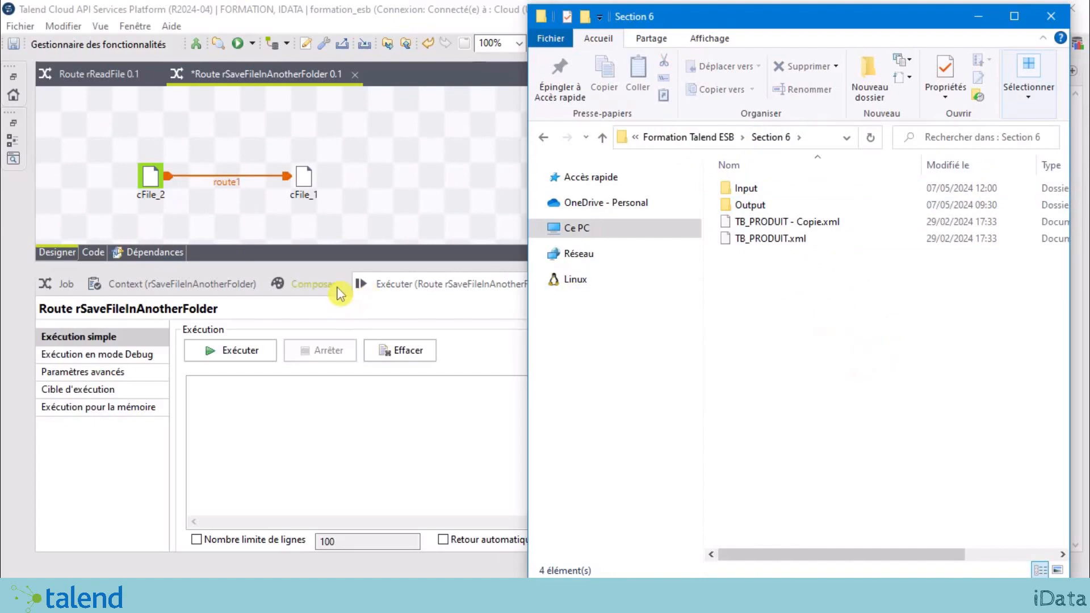
- Switch to Talend and run the rSaveFileInAnotherFolder route
left_click(346, 265)
left_click(244, 351)
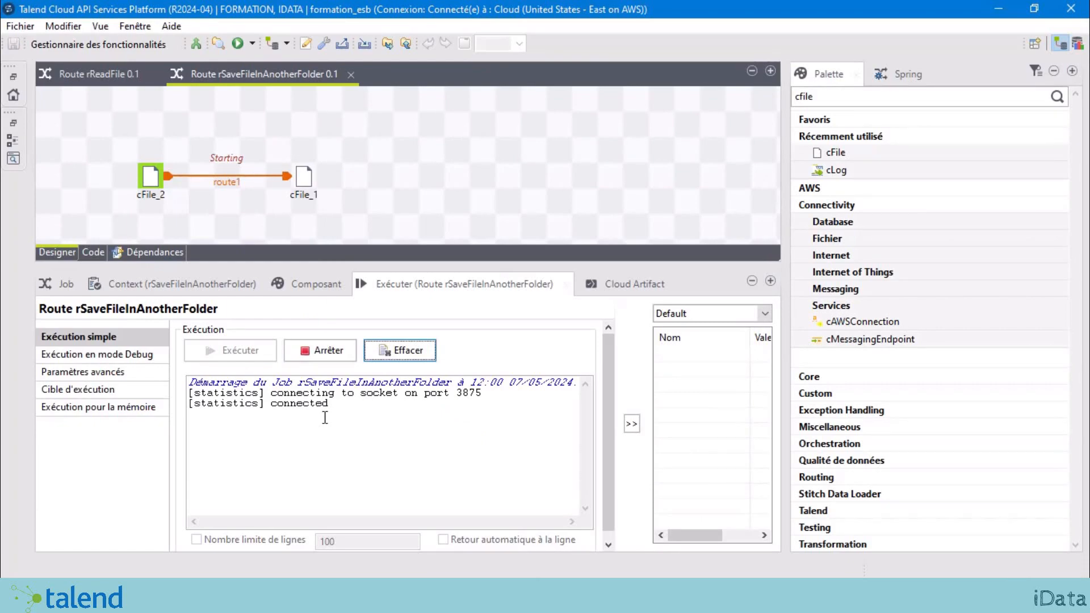
- In File Explorer, copy TB_PRODUIT.xml from the Section 6 folder into the Input folder
key("alt+Tab")
left_click(768, 241)
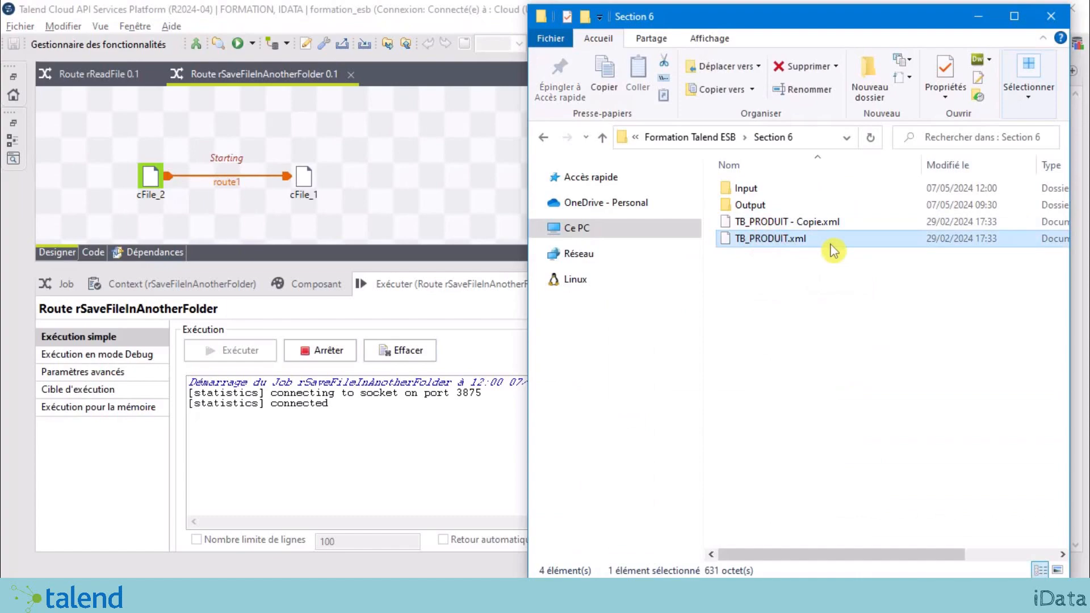
left_click(761, 275)
left_click(778, 240)
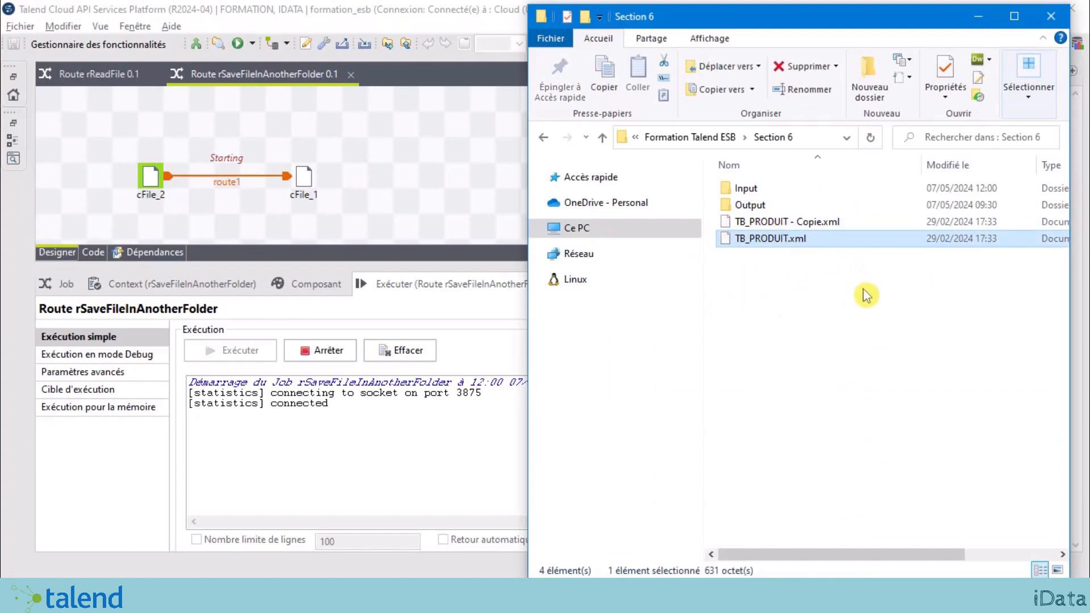
double_click(760, 191)
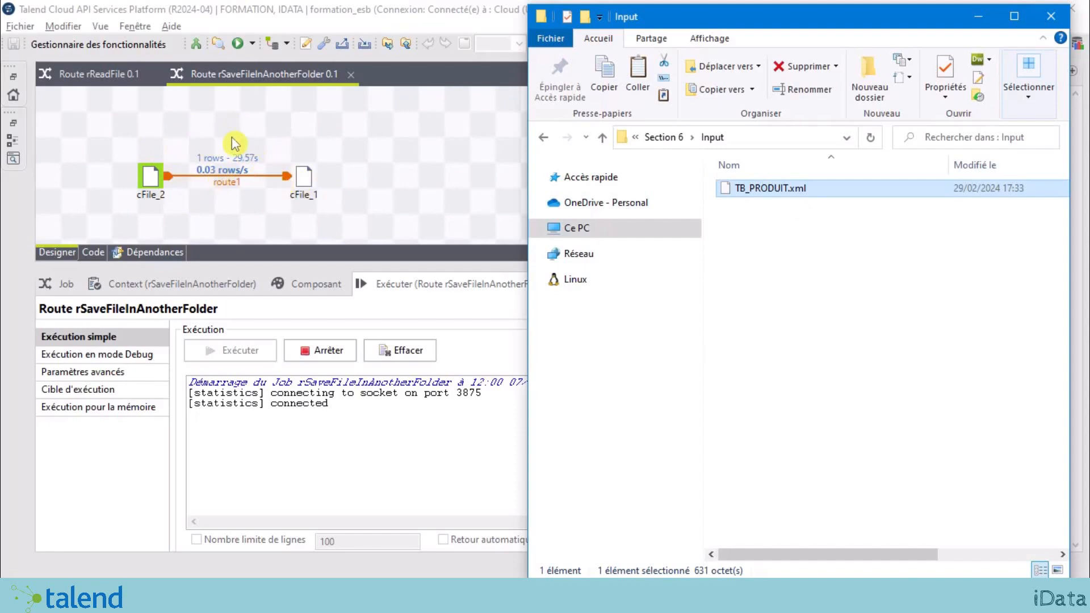
left_click(768, 301)
- Check the Section 6 Output folder for the transferred TB_PRODUIT.xml file
left_click(657, 139)
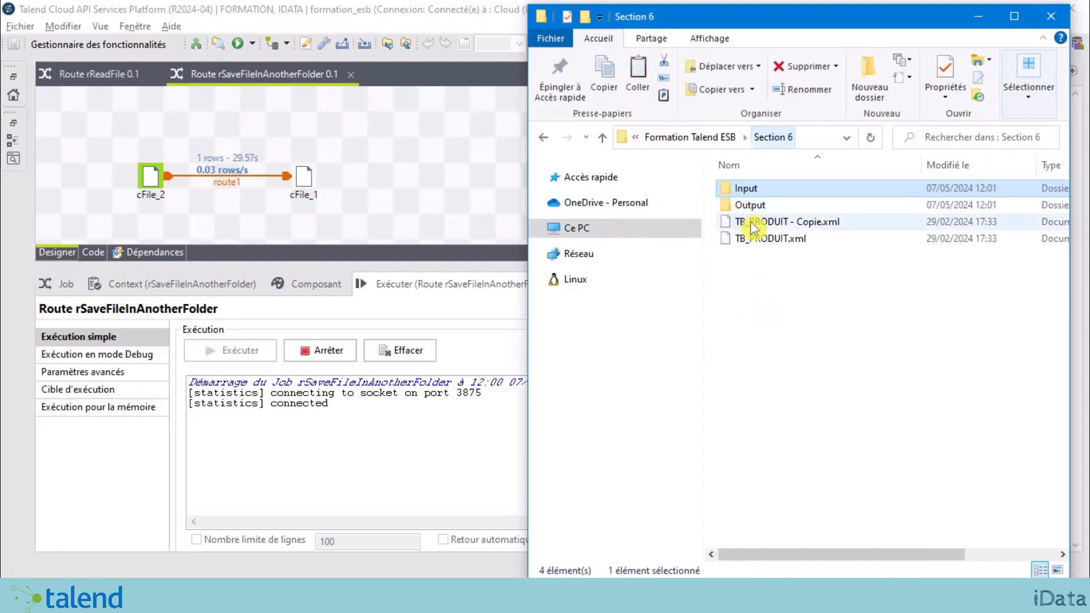
double_click(756, 205)
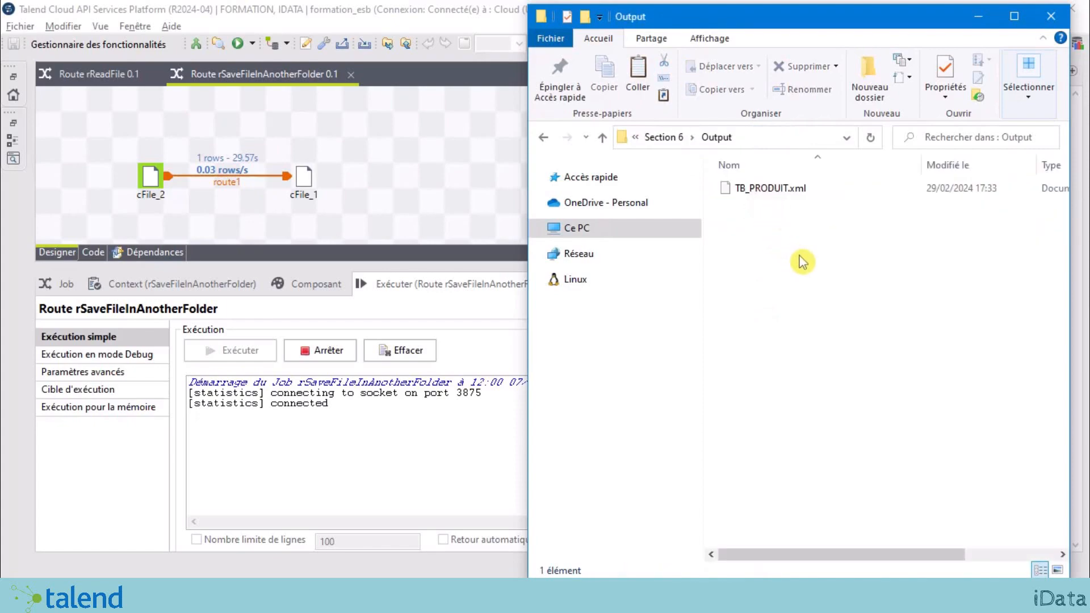
left_click(824, 188)
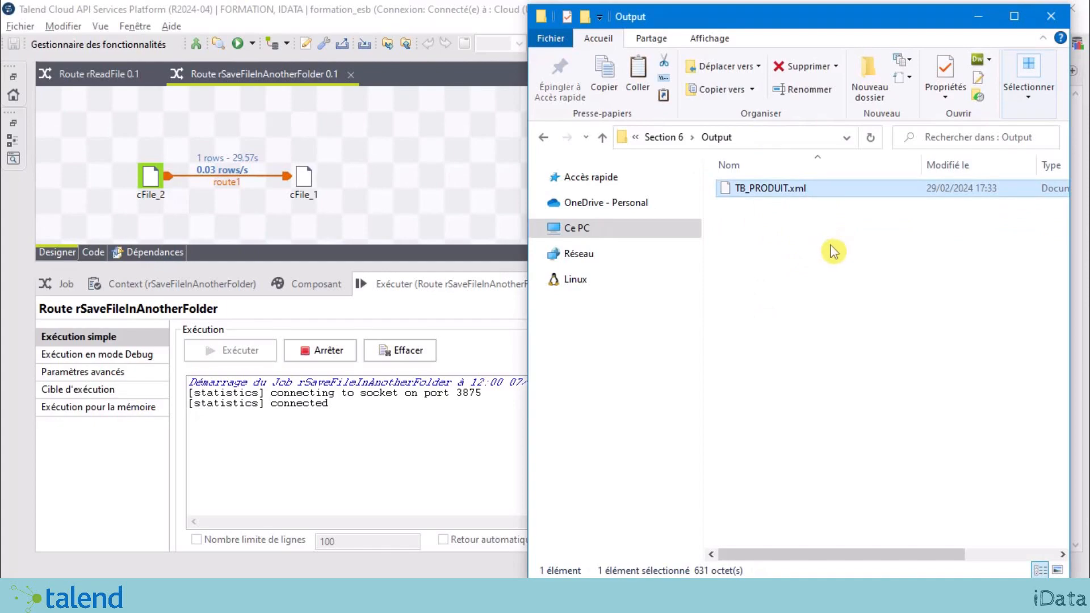
- Copy TB_PRODUIT - Copie.xml from the Section 6 folder into the Input folder
left_click(671, 143)
left_click(816, 323)
left_click(795, 222)
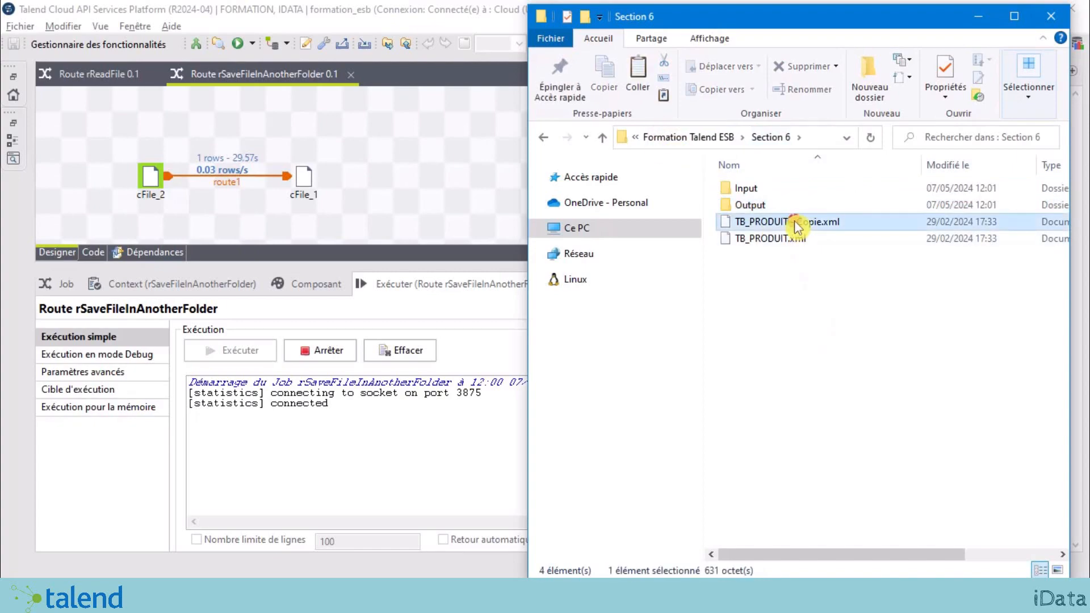
key("ctrl+c")
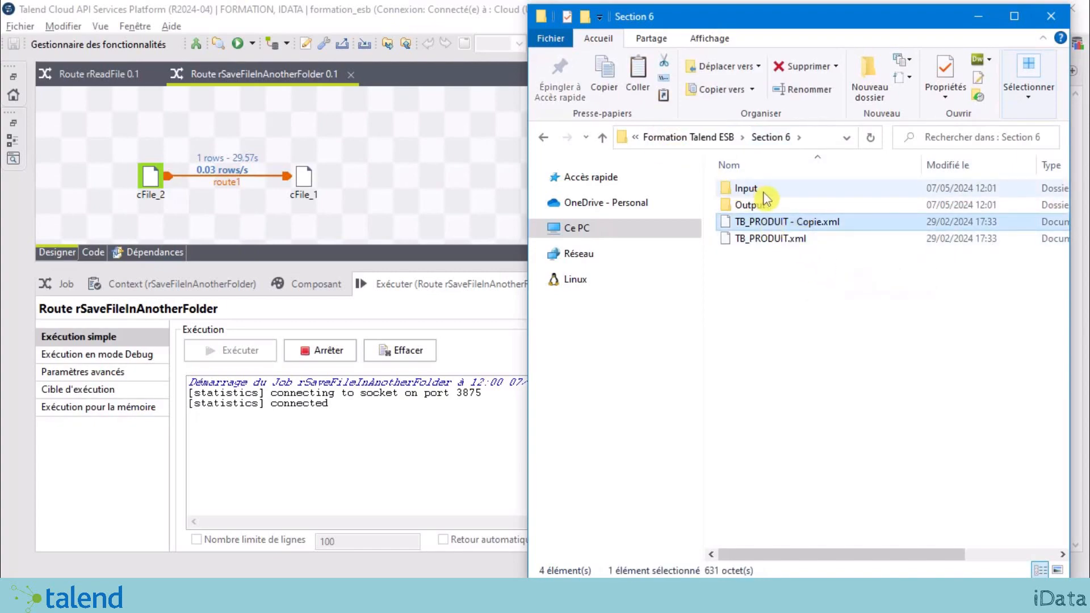
double_click(764, 189)
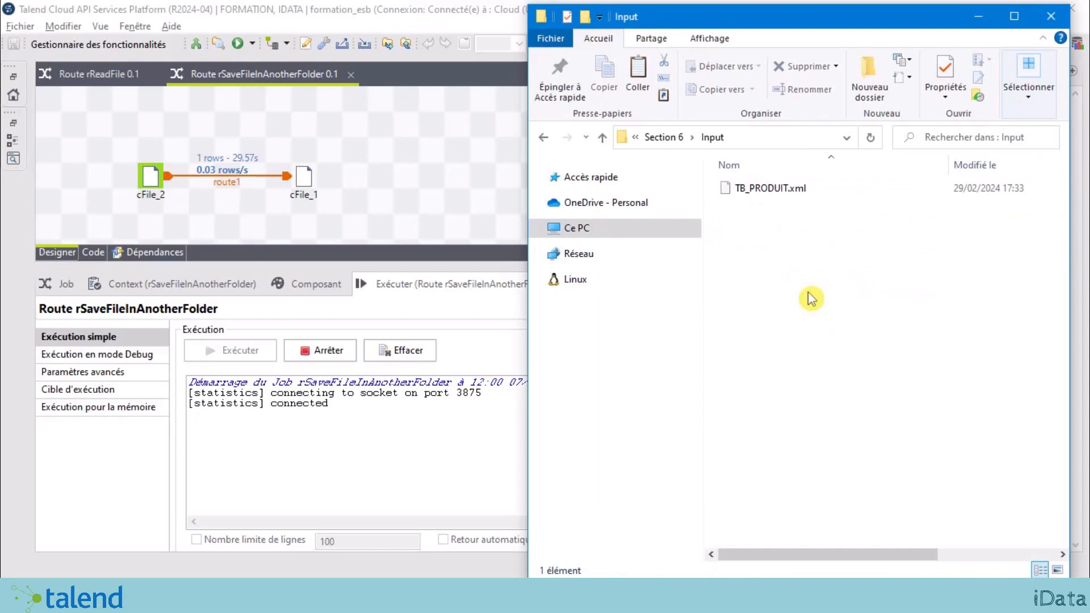
key("ctrl+v")
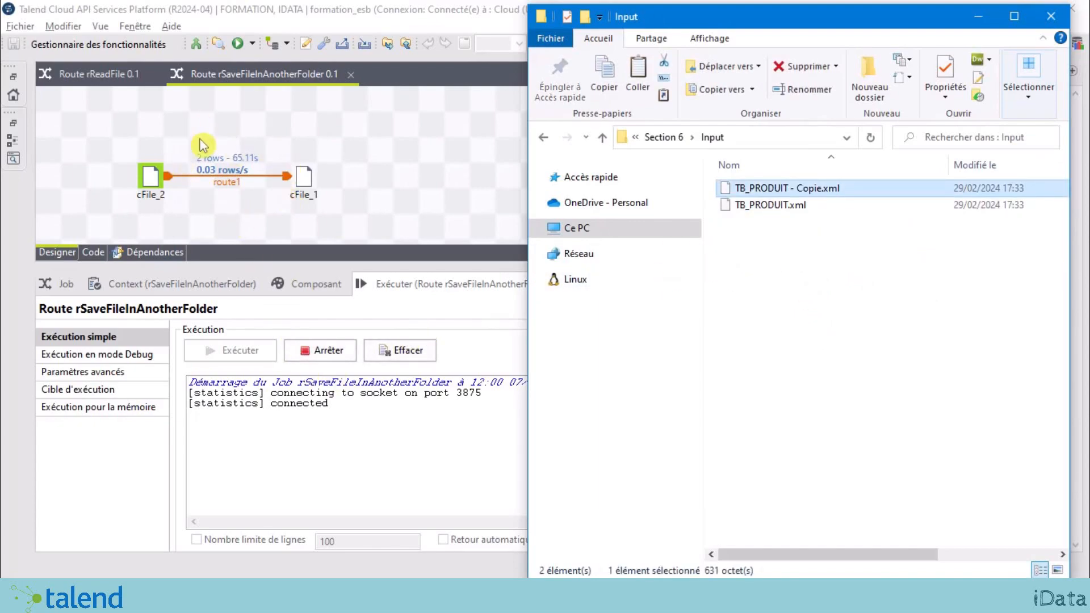
- Check the Output folder for both TB_PRODUIT.xml and TB_PRODUIT - Copie.xml, and select the two files
left_click(664, 137)
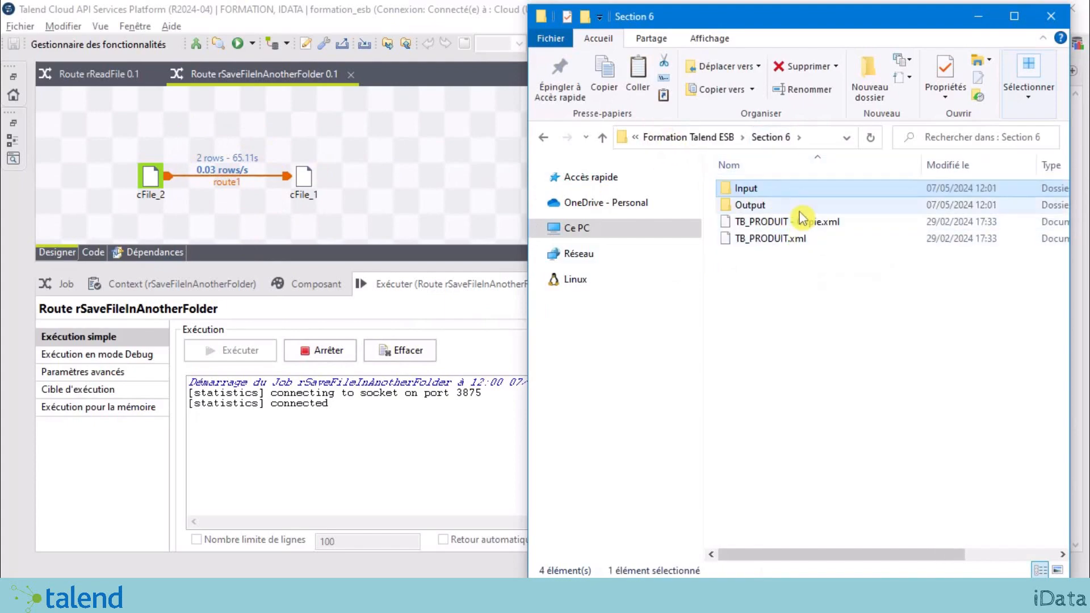
left_click(787, 207)
double_click(788, 209)
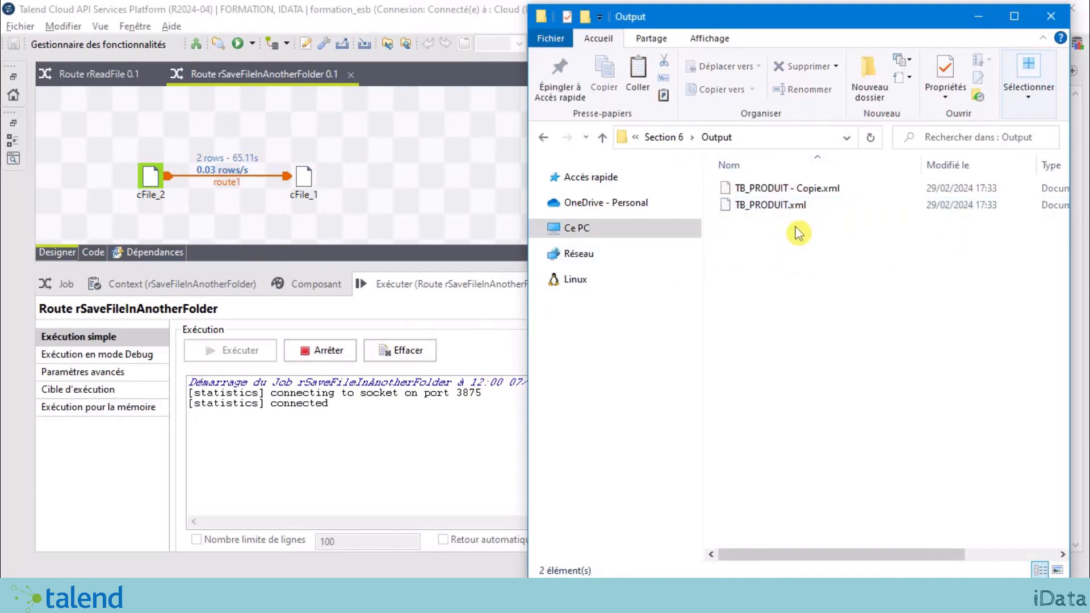
left_click_drag(939, 248, 724, 184)
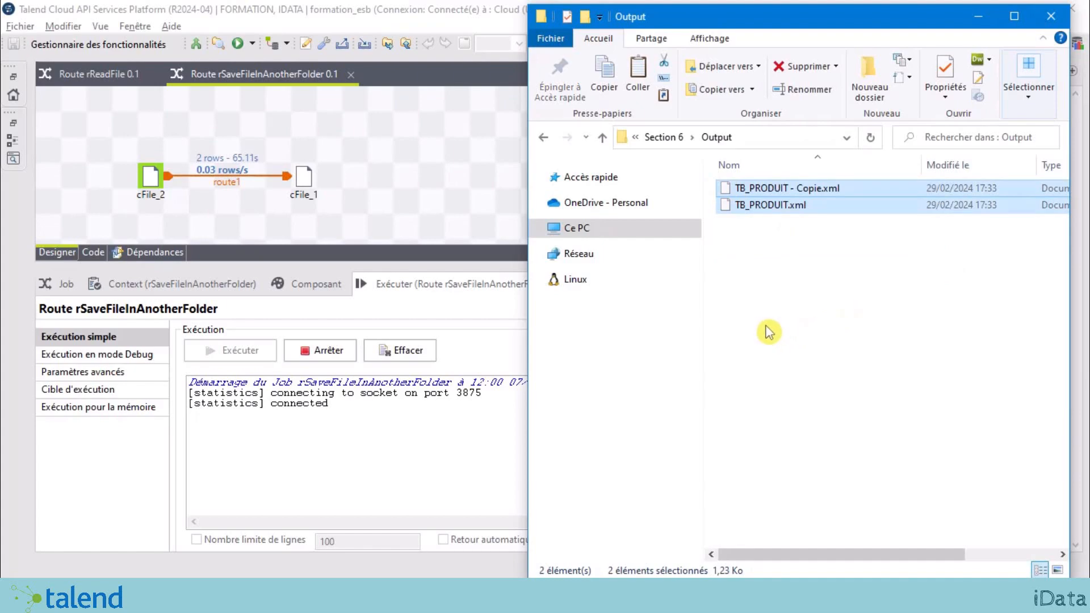
- Switch to Talend, go to the rReadFile route and select its cLog_1 component
left_click(396, 264)
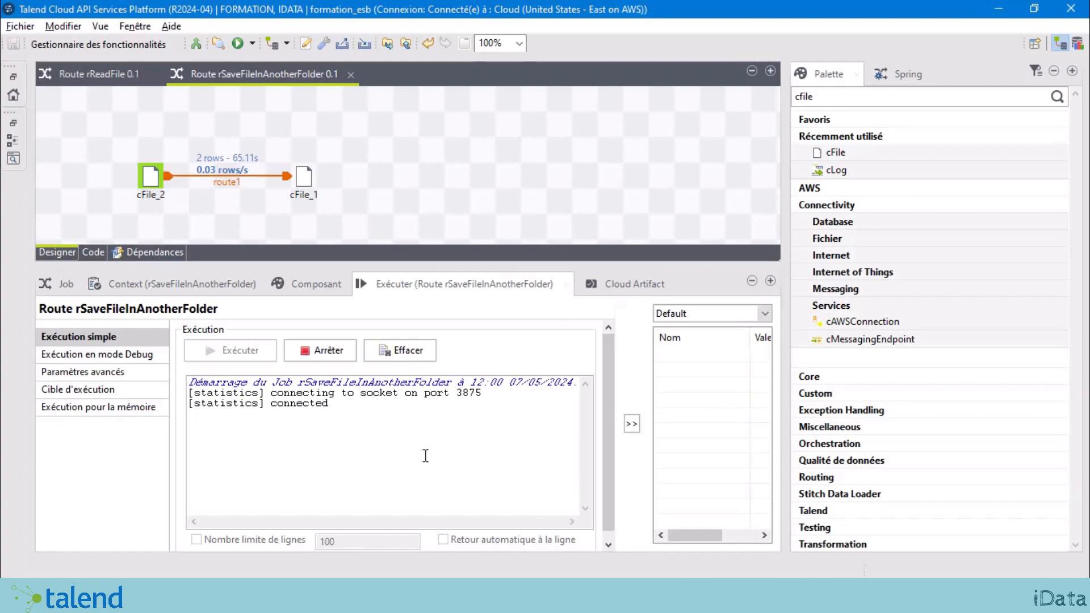
left_click(99, 76)
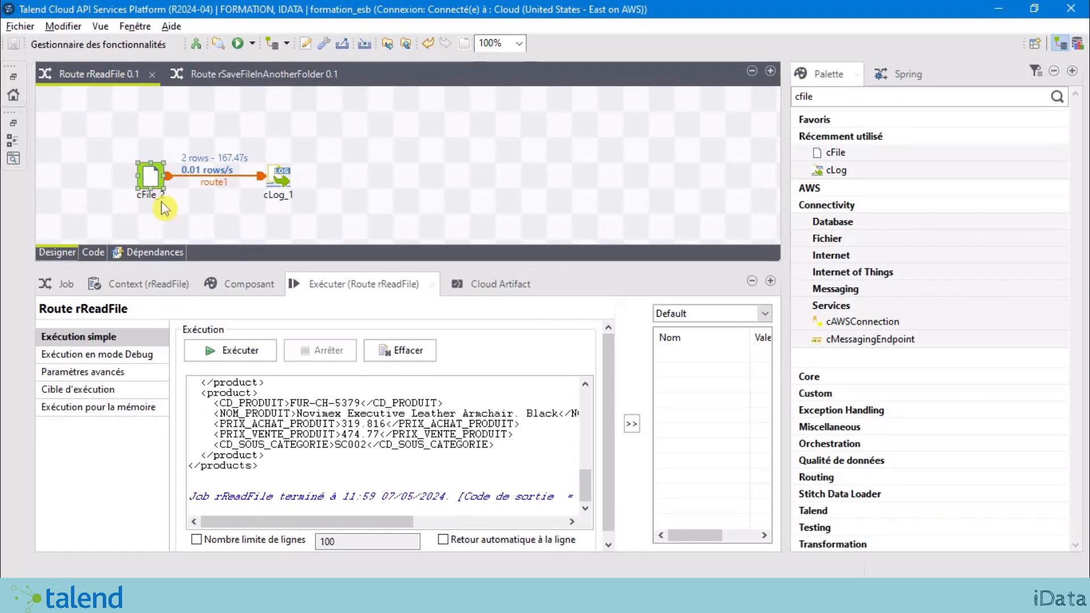
left_click(282, 175)
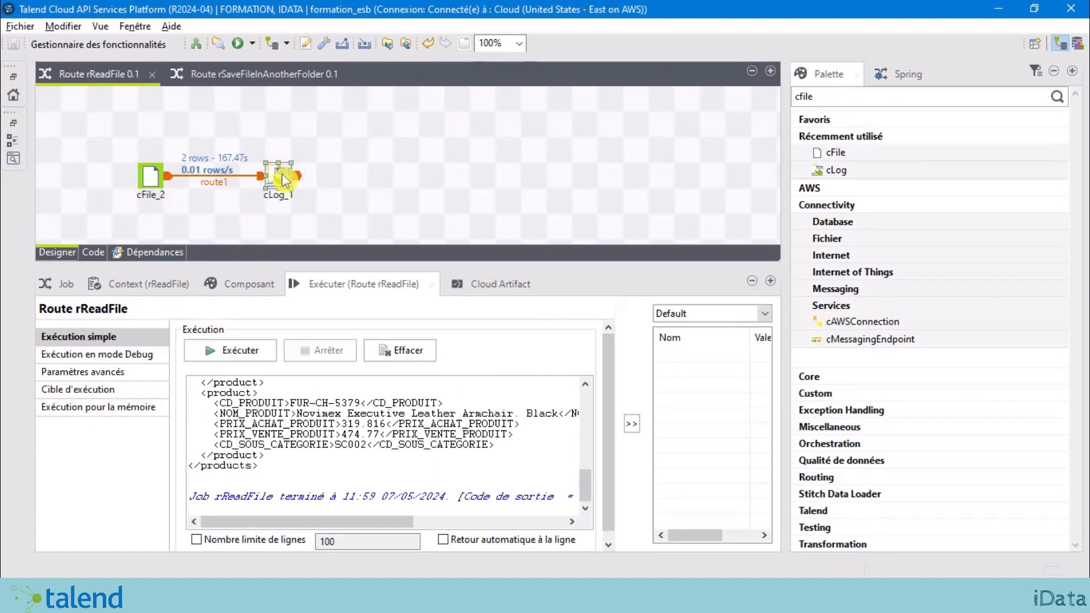